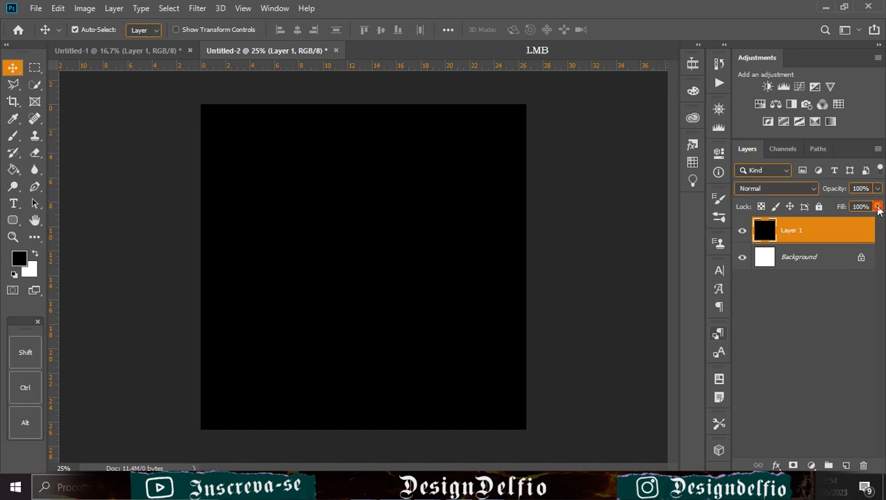
Step: Set the fill of the black Layer 1 to 89%
click(855, 222)
drag(855, 221, 872, 228)
click(199, 201)
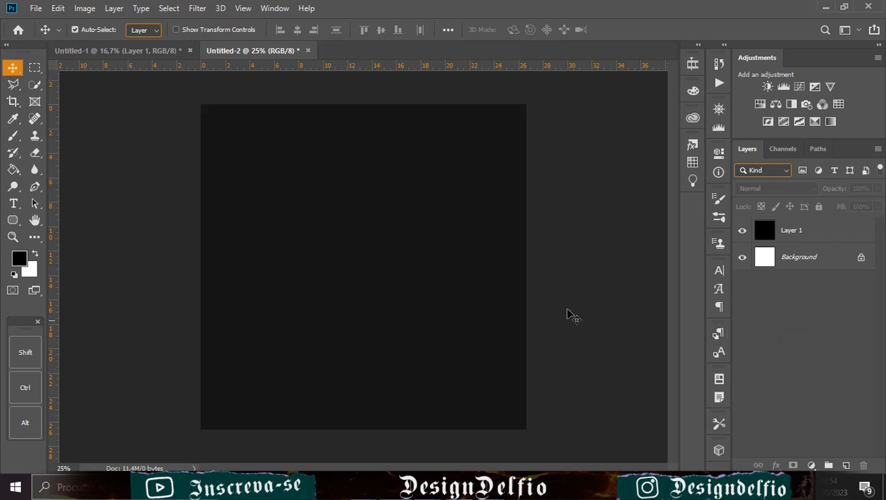
click(818, 240)
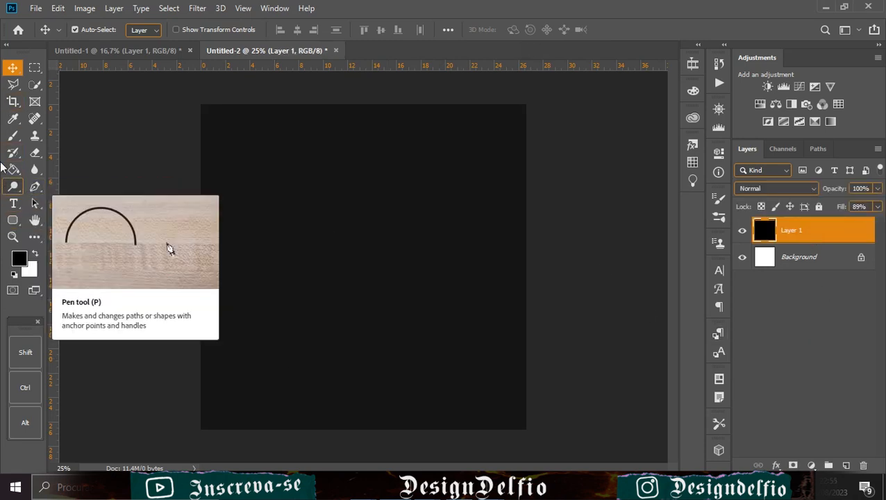
Step: Select the lower-right triangular half of the canvas with the Polygonal Lasso, cutting diagonally from the bottom-left to the top-right corner
click(8, 85)
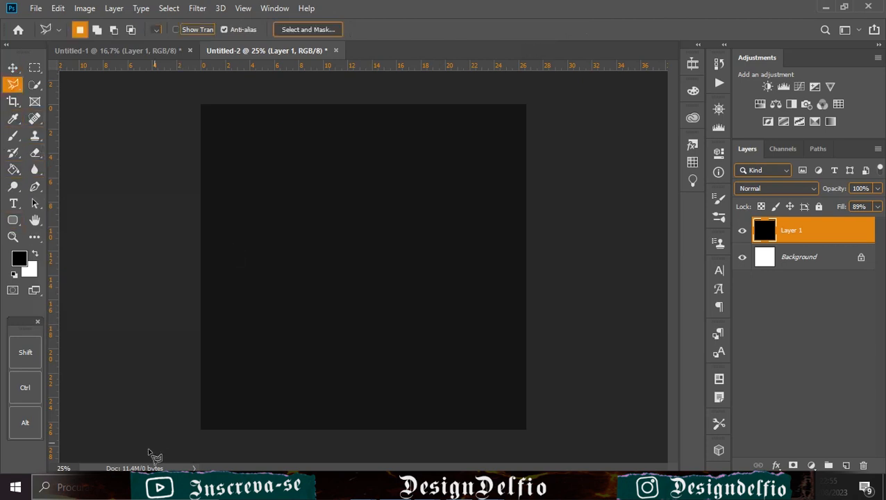
click(197, 433)
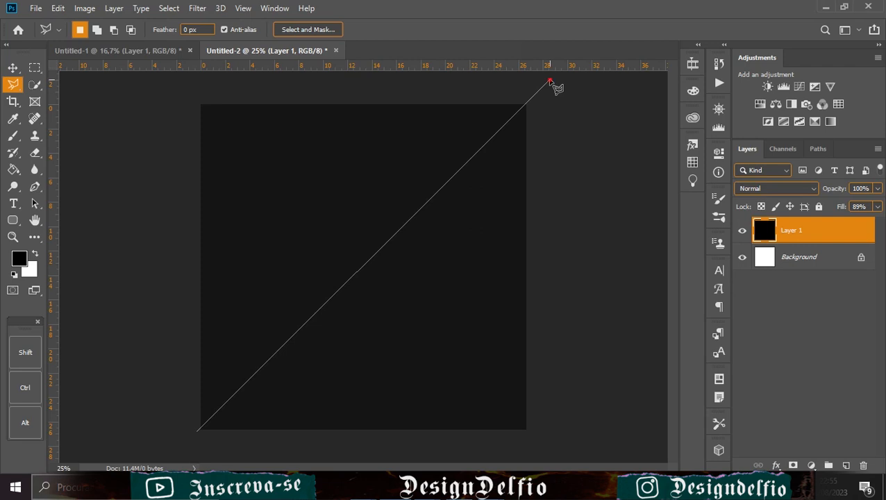
mouse_move(562, 183)
mouse_down()
mouse_move(525, 372)
mouse_move(549, 421)
mouse_move(546, 442)
mouse_move(174, 467)
mouse_move(198, 439)
mouse_up()
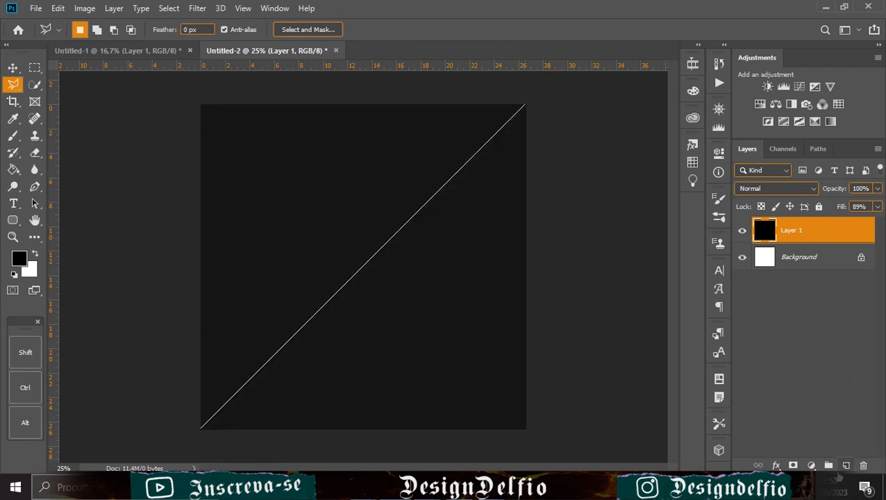
Step: Add a new layer above the black one and set the foreground color to a light orange
click(846, 463)
click(22, 253)
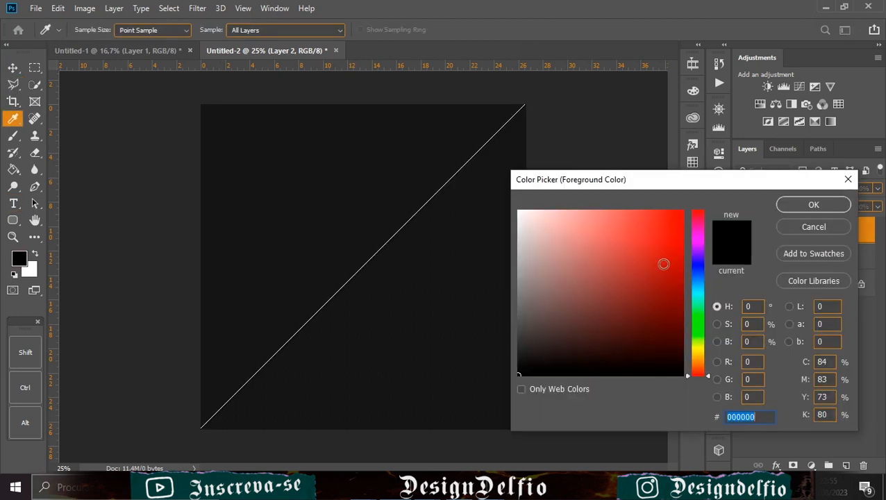
mouse_move(699, 374)
mouse_down()
mouse_move(698, 357)
mouse_move(700, 365)
mouse_up()
click(642, 240)
mouse_move(587, 234)
mouse_down()
mouse_move(607, 212)
mouse_move(621, 218)
mouse_up()
click(813, 204)
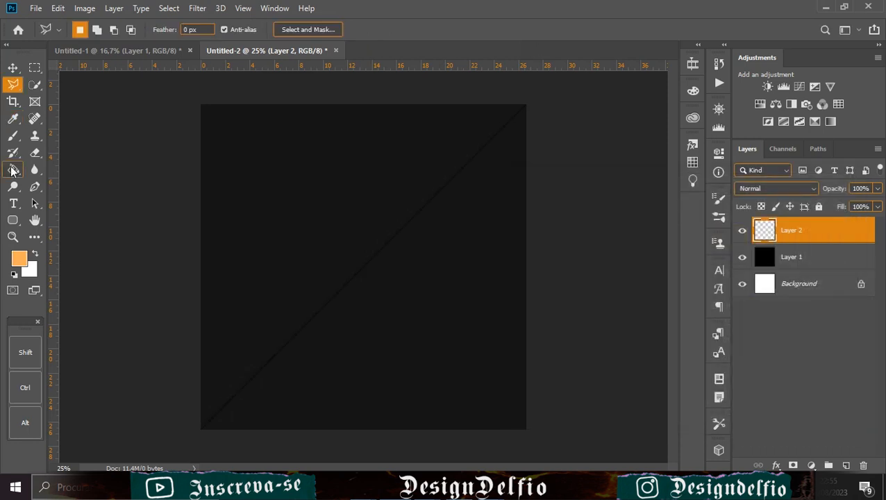
Step: Fill the triangular selection with the light orange on the new layer and switch to the Move tool
click(13, 169)
click(384, 332)
click(12, 68)
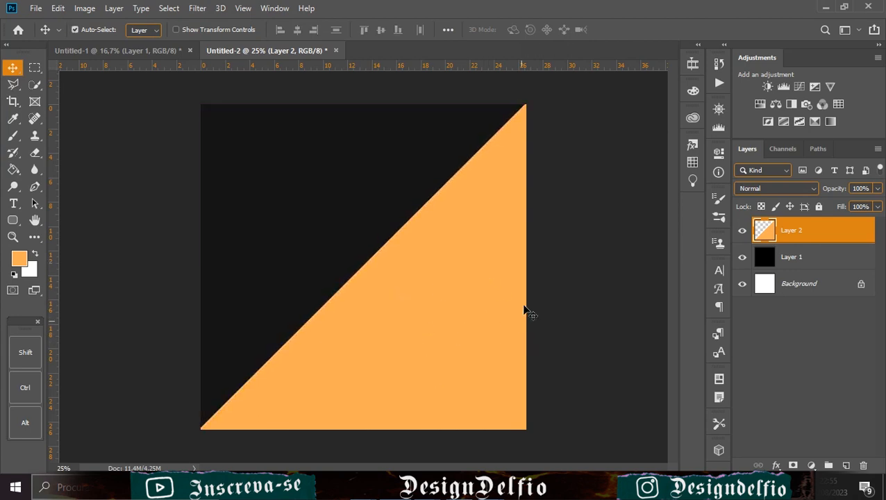
Step: Paste the white sneaker image, flip it horizontally and enlarge it to about 207.5%
key(ctrl+v)
key(ctrl+t)
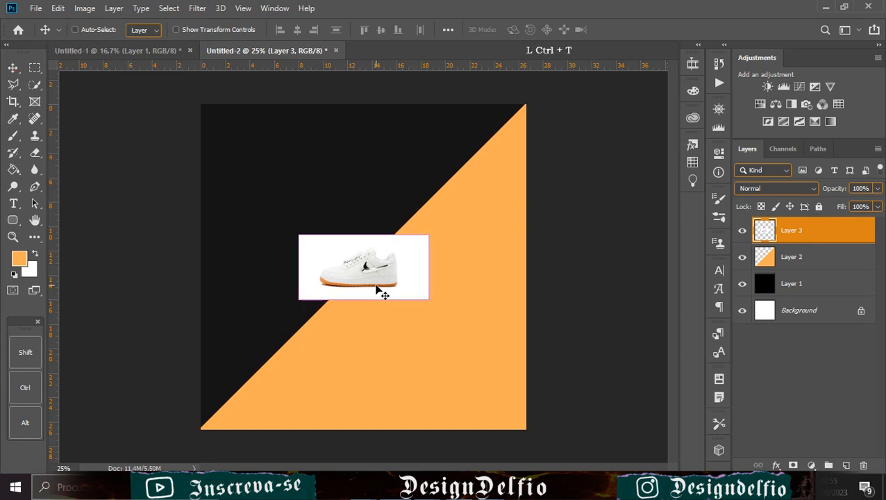
drag(299, 267, 235, 282)
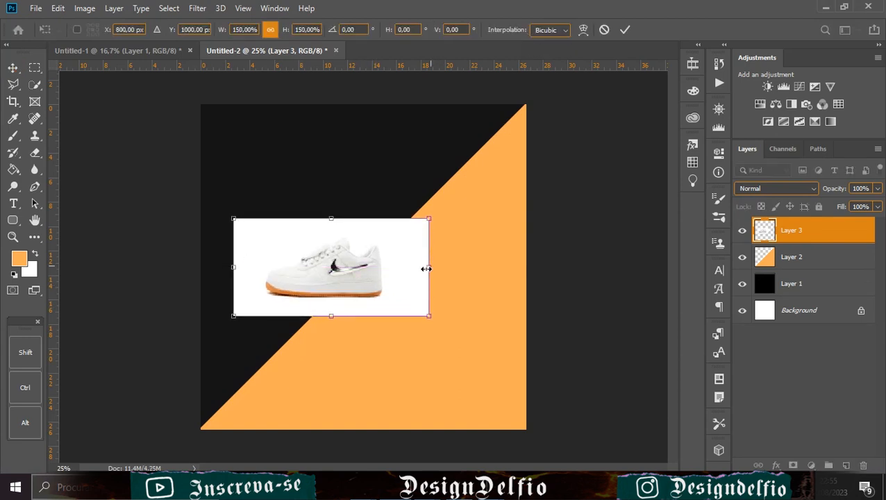
drag(429, 267, 465, 267)
right_click(389, 283)
click(420, 445)
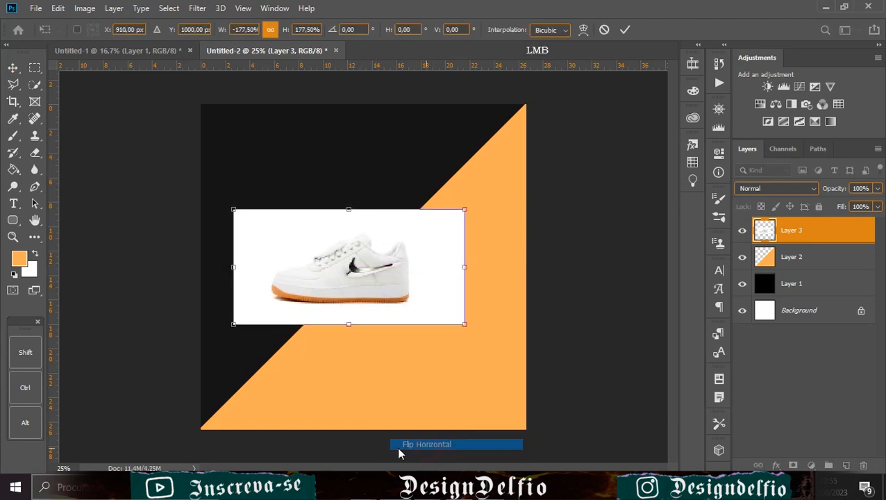
drag(466, 278, 508, 264)
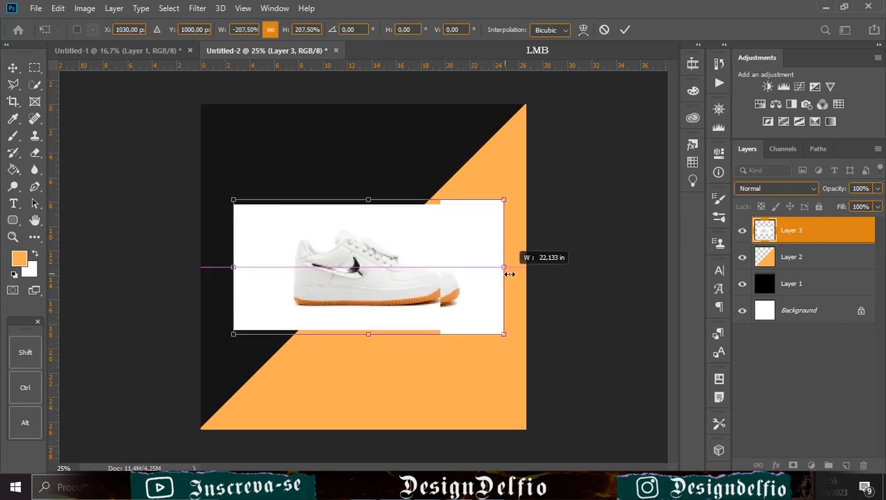
Step: Rotate the sneaker image about 34.76° toe-down, enlarge it to about 244.71% and apply the transform
drag(447, 188, 490, 216)
drag(406, 205, 450, 190)
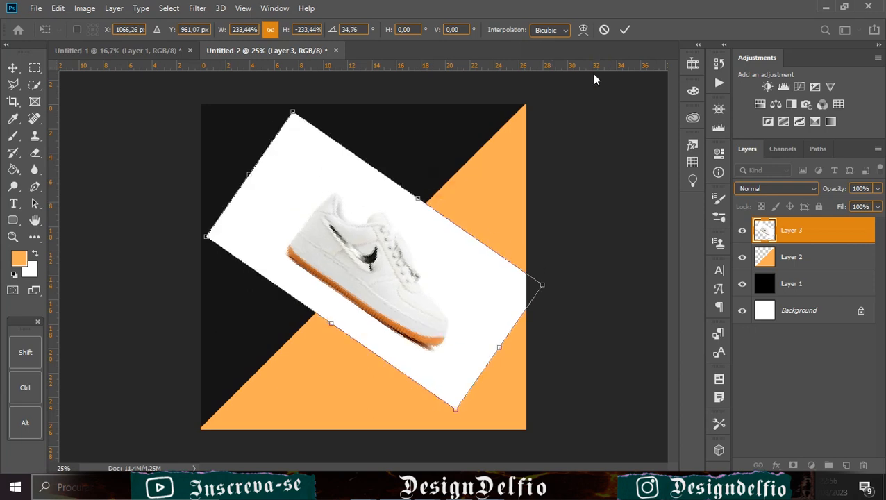
drag(391, 270, 393, 278)
drag(254, 280, 246, 284)
click(625, 31)
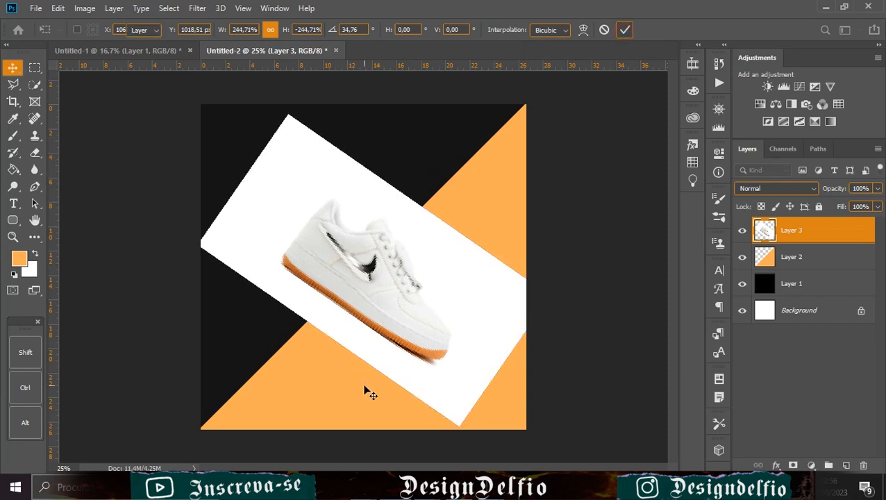
Step: Start a Pen tool path on the sneaker, tracing the upper heel edge and curving over the heel tab
key(ctrl+KP_Add)
key(ctrl+KP_Add)
key(ctrl+KP_Add)
key(ctrl+KP_Add)
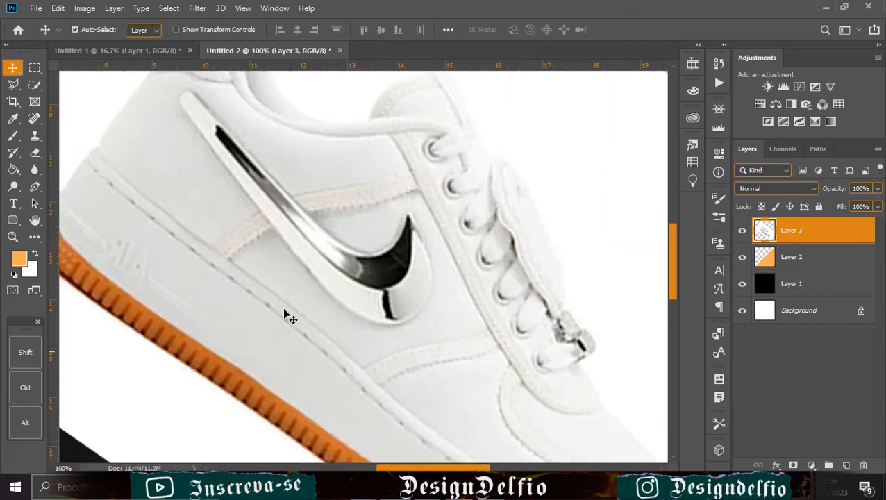
drag(400, 214, 368, 462)
click(35, 186)
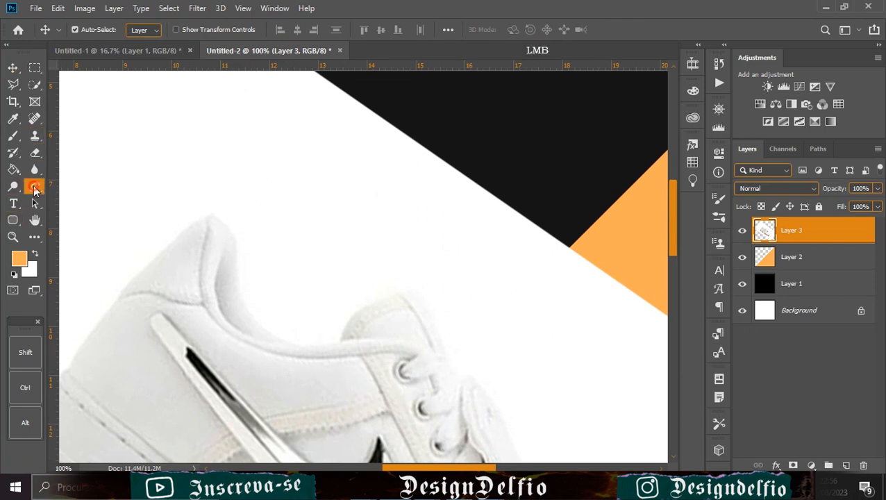
click(117, 298)
click(209, 217)
click(170, 251)
drag(171, 252, 167, 243)
click(236, 273)
drag(223, 245, 235, 241)
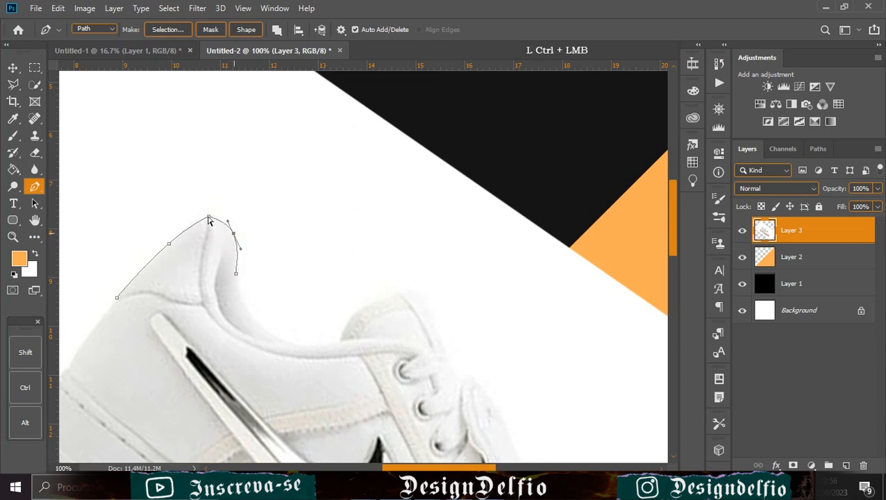
Step: Continue the path along the ankle opening, over the tongue and down to the top of the laces
click(340, 340)
drag(317, 337, 276, 338)
click(405, 297)
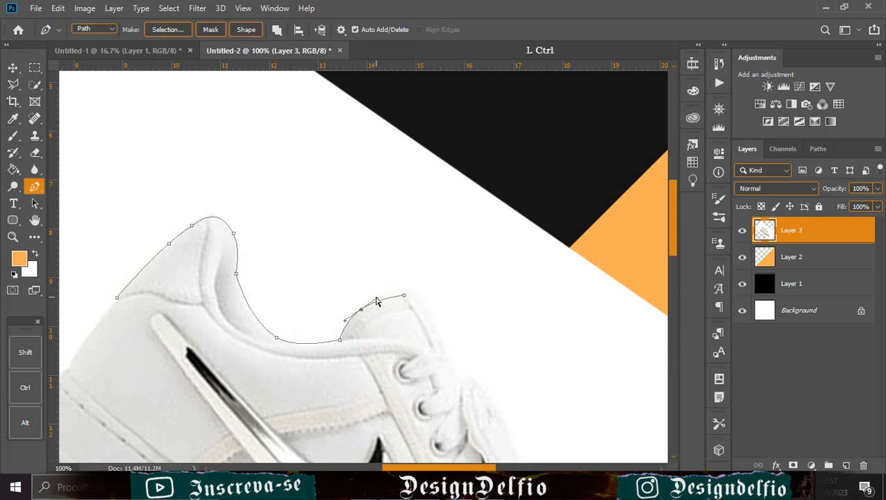
drag(394, 354, 182, 192)
click(159, 183)
click(266, 231)
click(220, 165)
drag(257, 221, 250, 219)
Step: Extend the path down the outer edge of the laces and around the metal lace clasp
click(334, 381)
click(277, 255)
drag(278, 255, 289, 241)
click(331, 368)
drag(331, 369, 334, 358)
click(316, 304)
drag(317, 305, 312, 310)
drag(333, 389, 318, 263)
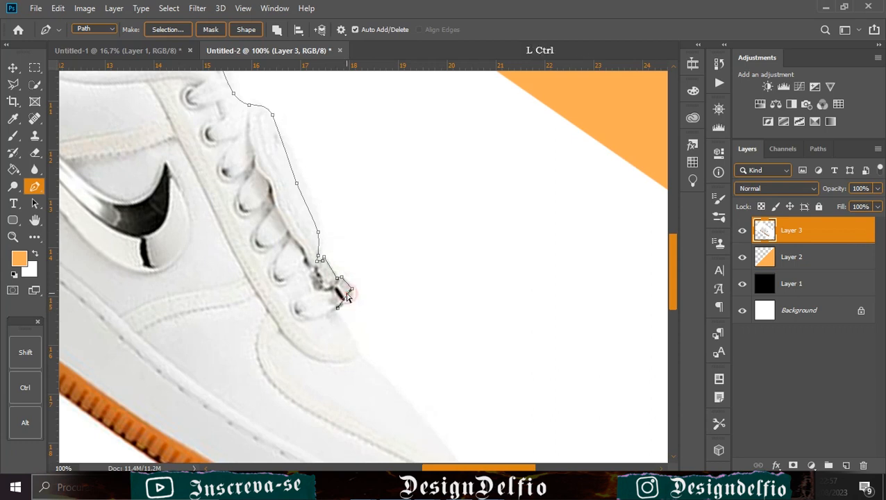
Step: Trace the path from the lace clasp over the toe box to the front of the sole, adjusting its curve points
drag(338, 320, 348, 168)
click(432, 324)
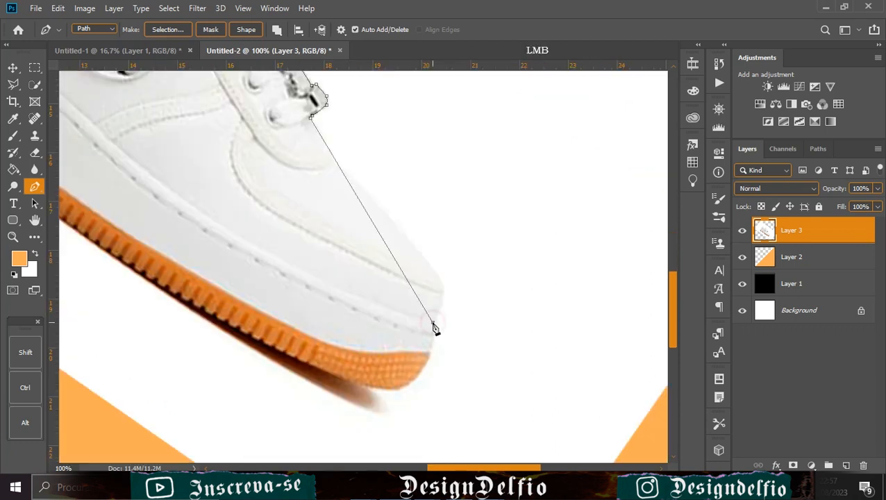
click(415, 292)
drag(415, 292, 435, 280)
click(326, 136)
drag(326, 136, 325, 144)
drag(433, 323, 437, 325)
drag(434, 281, 438, 276)
Step: Curve the path around the sole's front tip and run it back along the underside of the orange sole
click(313, 365)
click(388, 341)
drag(388, 340, 403, 387)
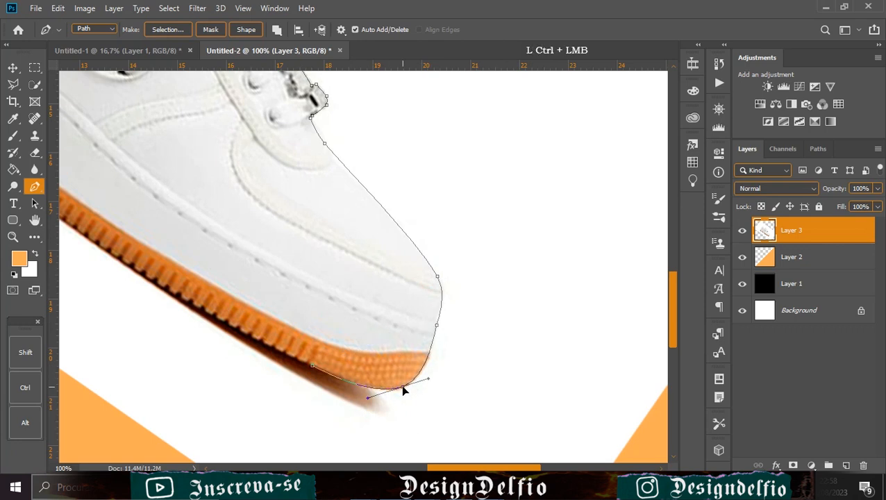
drag(262, 317, 547, 381)
click(228, 199)
drag(391, 293, 410, 322)
drag(170, 171, 317, 291)
Step: Curve the path around the rear of the sole and up the back of the heel to complete the outline
click(225, 151)
click(262, 192)
drag(261, 192, 230, 198)
drag(264, 241, 268, 407)
click(211, 321)
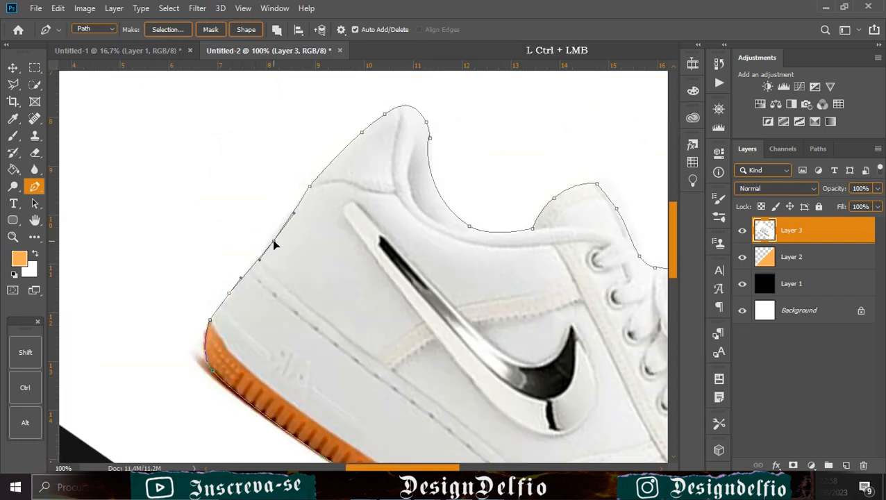
Step: Convert the sneaker path to a selection and use it as a layer mask to hide the white background
right_click(307, 185)
click(354, 239)
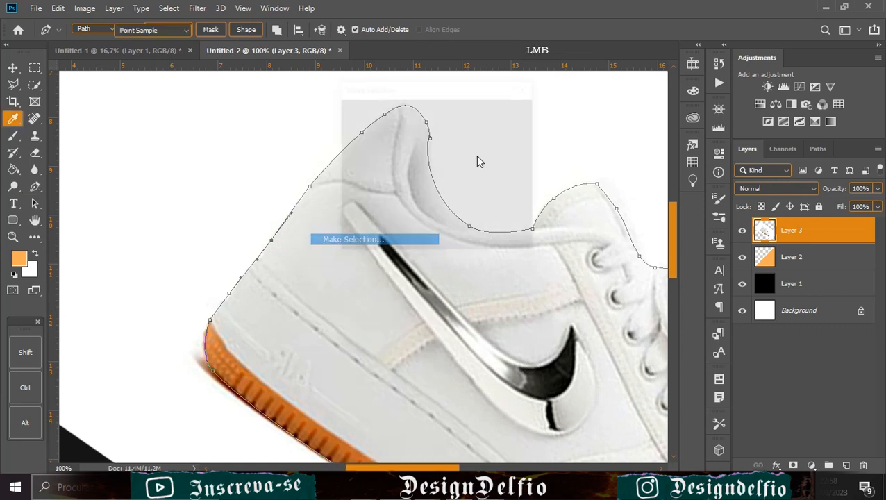
key(Return)
click(794, 465)
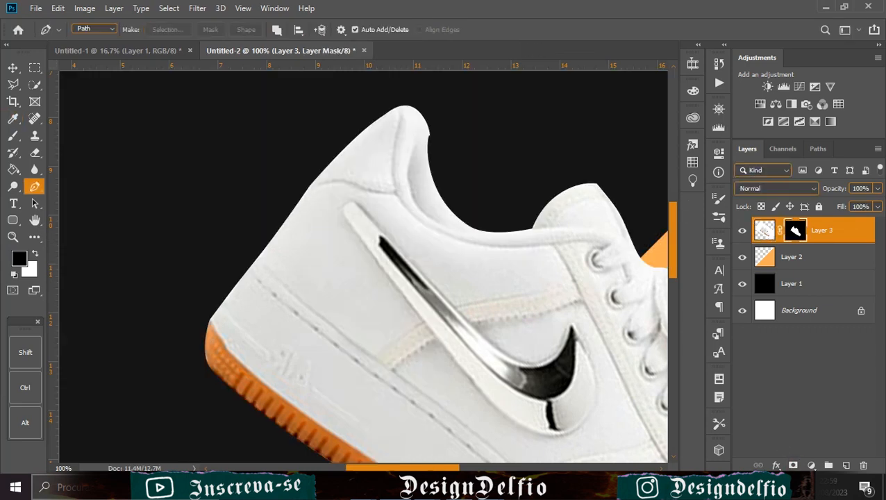
ctrl+right_click(463, 469)
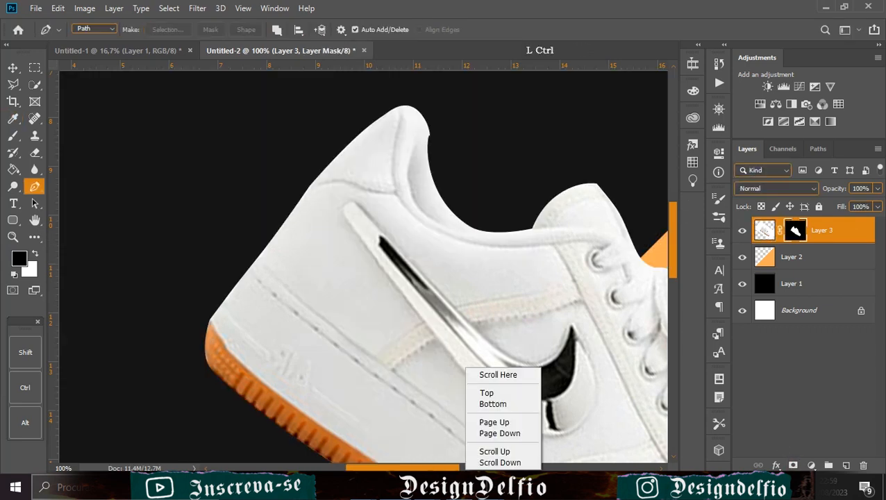
click(363, 333)
Step: Move the cut-out sneaker slightly to the left and convert its layer to a smart object
key(ctrl+KP_Subtract)
key(ctrl+KP_Subtract)
key(ctrl+KP_Subtract)
key(ctrl+KP_Subtract)
key(ctrl+KP_Subtract)
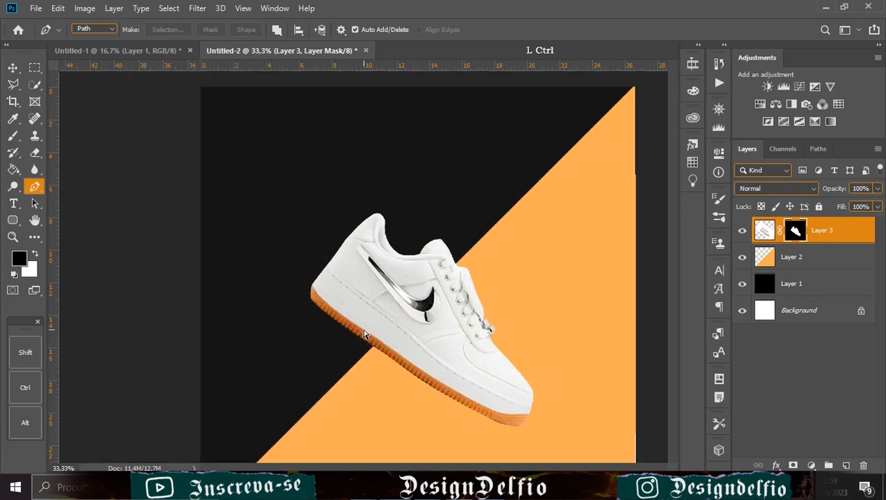
click(13, 68)
drag(379, 306, 363, 306)
right_click(836, 236)
click(756, 181)
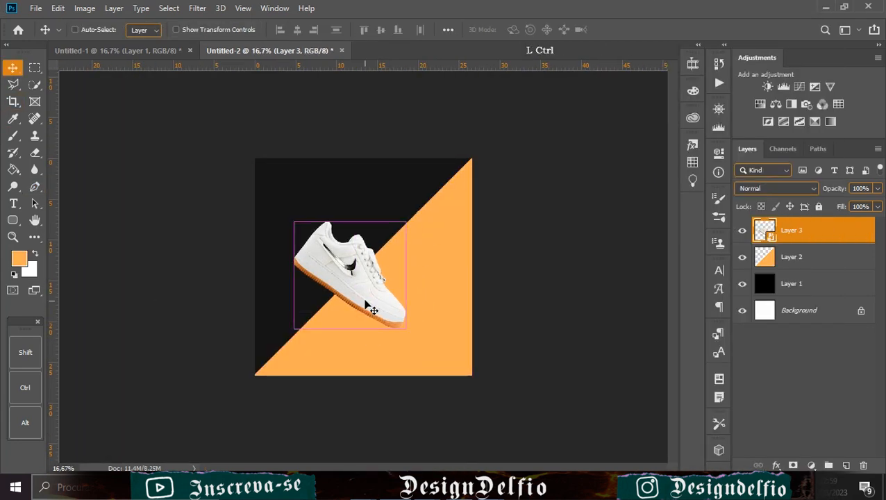
Step: Scale the sneaker to about 115.66%, rotate it about 3.72° and move it slightly to the right
key(ctrl+t)
drag(407, 277, 417, 278)
drag(438, 235, 449, 228)
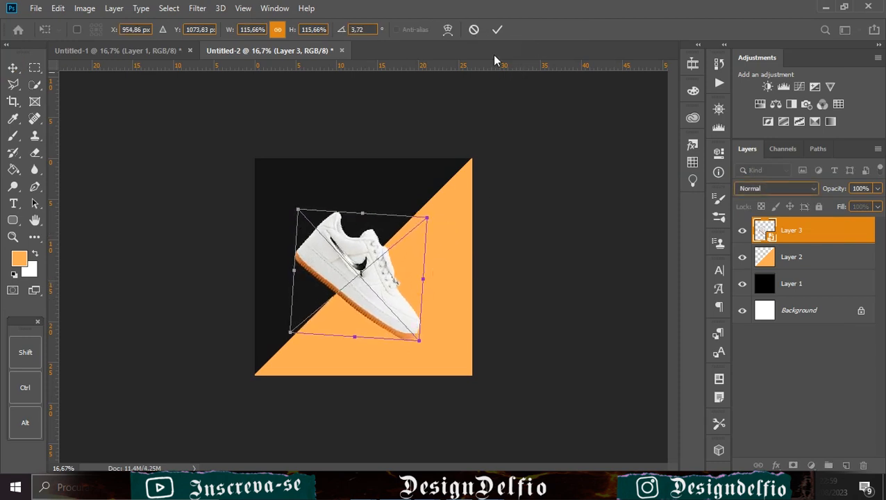
click(497, 30)
drag(375, 302, 391, 301)
Step: Center the sneaker on the full canvas, clear the selection and shift the sneaker slightly downward
key(ctrl+a)
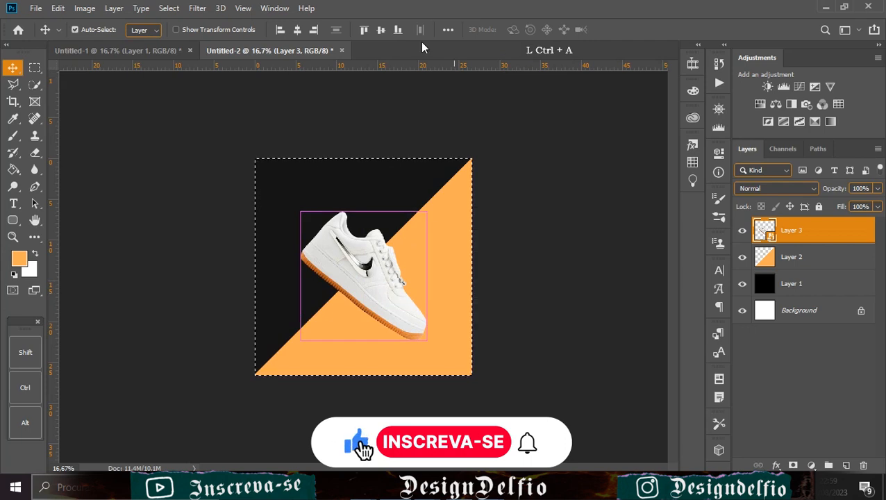
click(380, 30)
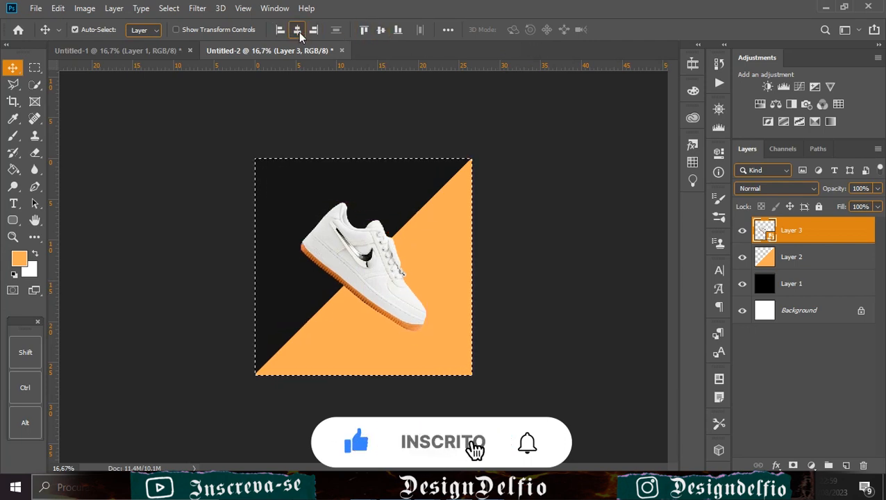
key(ctrl+d)
drag(370, 284, 370, 298)
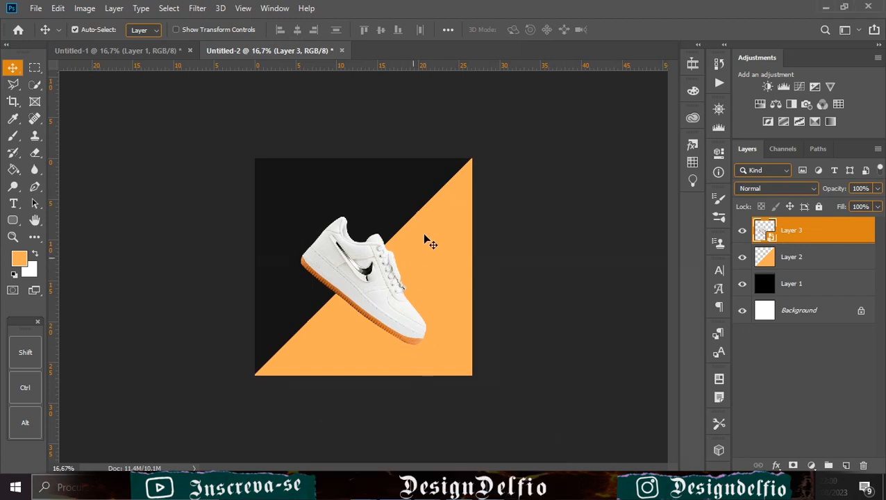
Step: Add a centre-aligned 30 pt Roboto text "Travis Scott x Nike/Jordan" on the orange half beside the sneaker
key(ctrl+plus)
key(ctrl+plus)
key(ctrl+plus)
key(ctrl+plus)
drag(499, 225, 207, 228)
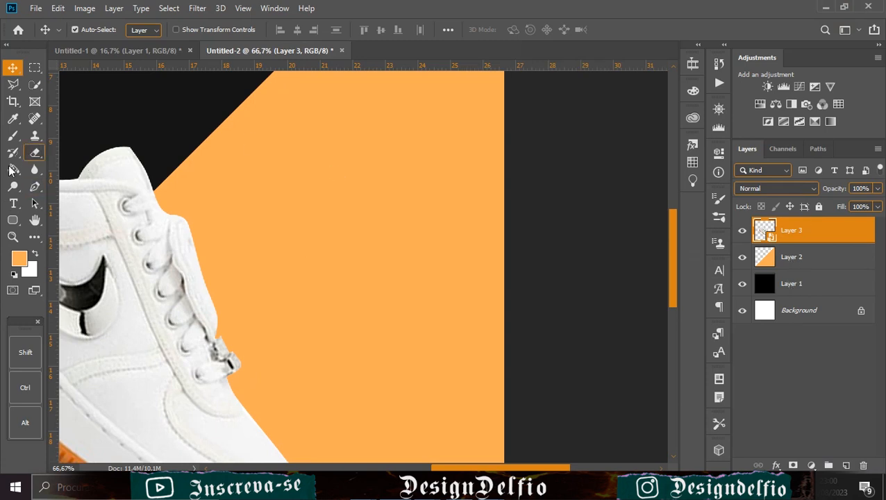
click(13, 202)
click(339, 155)
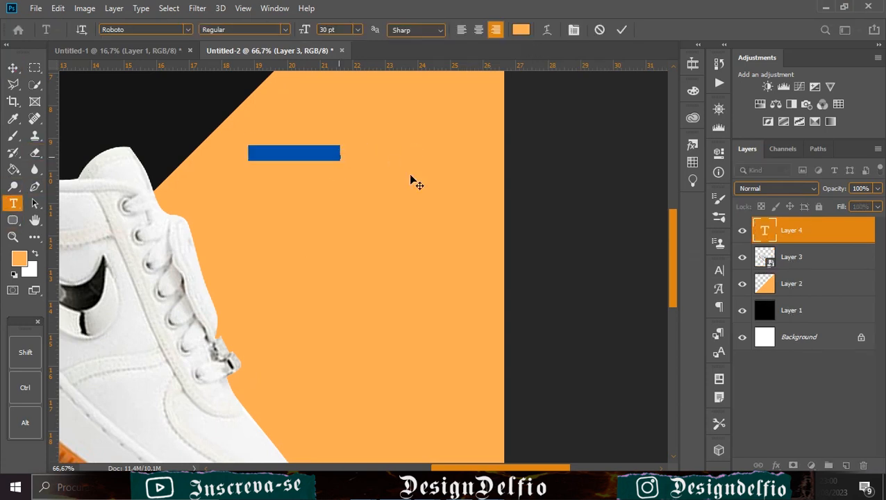
key(BackSpace)
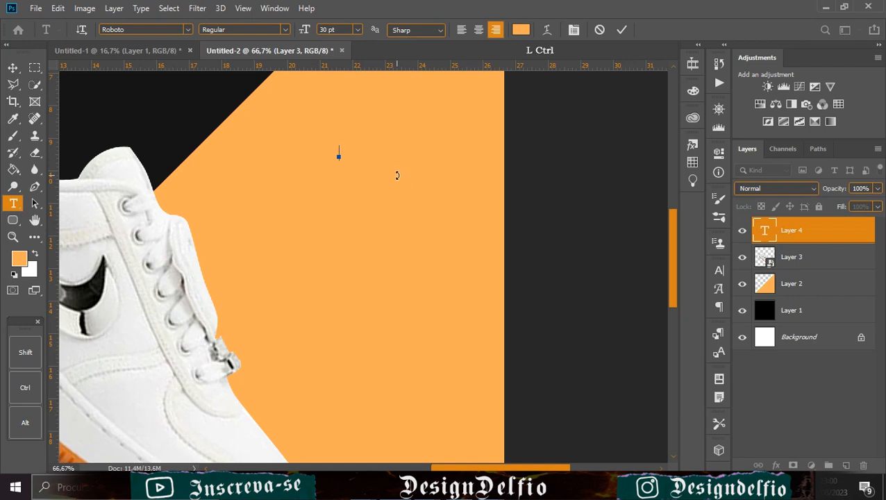
key(ctrl+v)
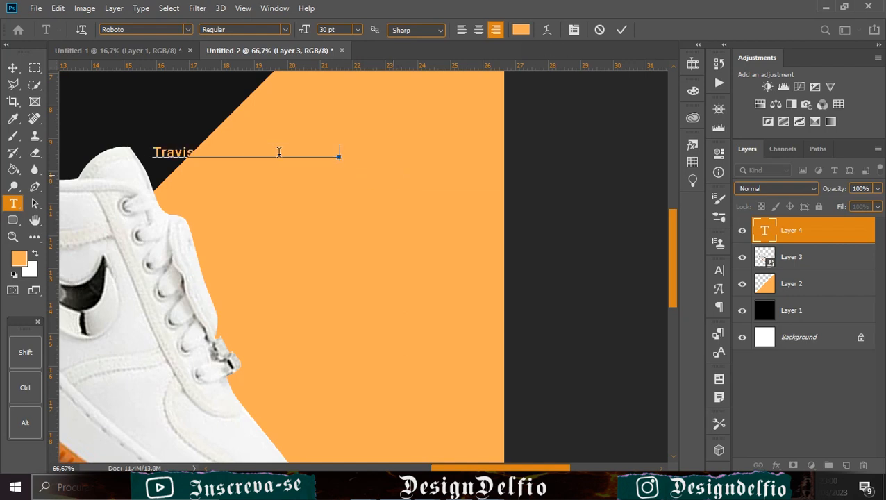
click(622, 30)
click(480, 30)
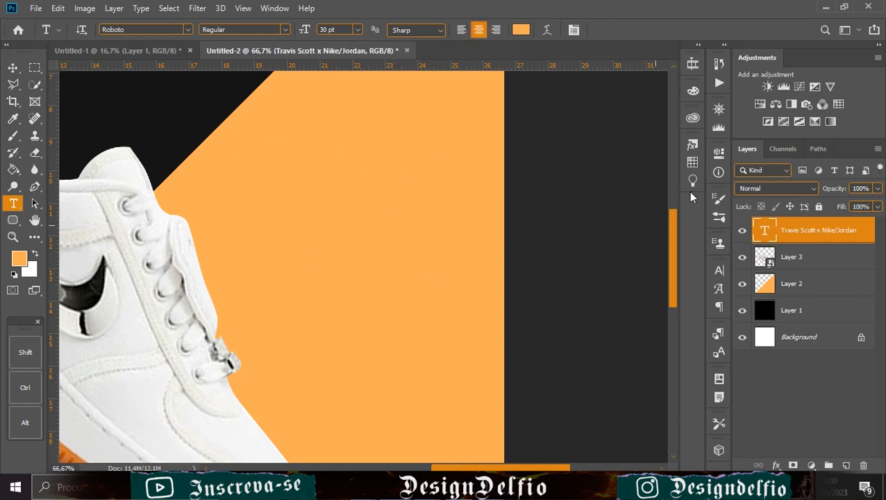
Step: Place the scratched black texture image directly above the orange triangle layer and scale it to about 366% to cover the canvas
key(ctrl+KP_Subtract)
key(ctrl+KP_Subtract)
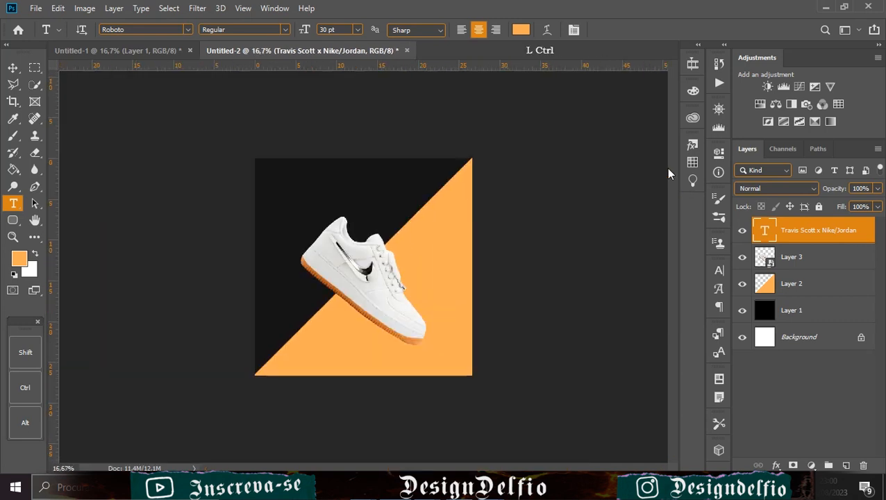
key(ctrl+KP_Add)
key(ctrl+KP_Add)
key(ctrl+KP_Subtract)
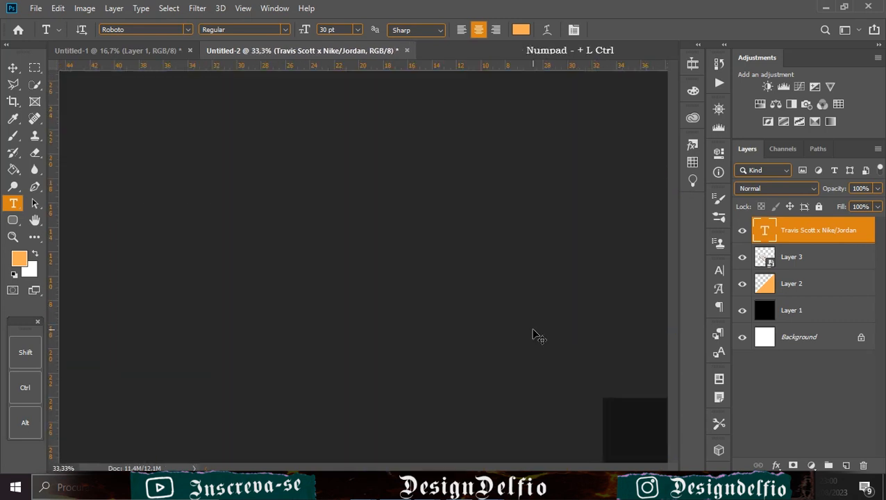
click(799, 284)
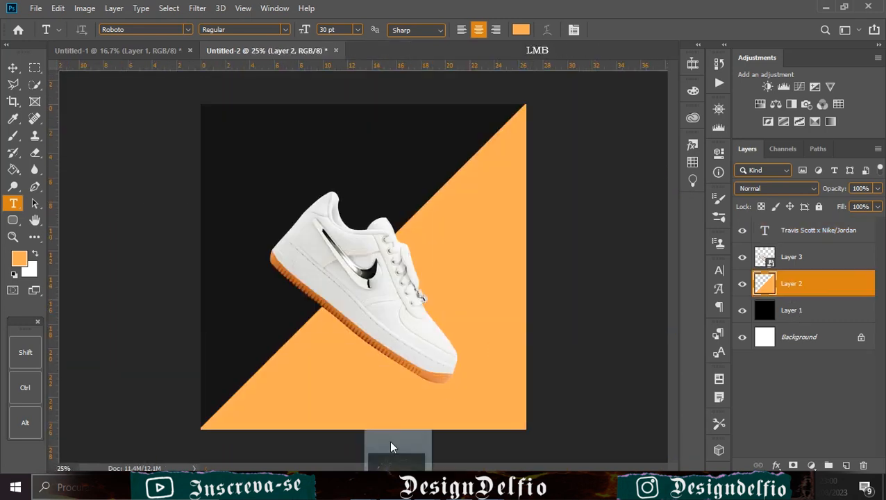
drag(392, 448, 359, 344)
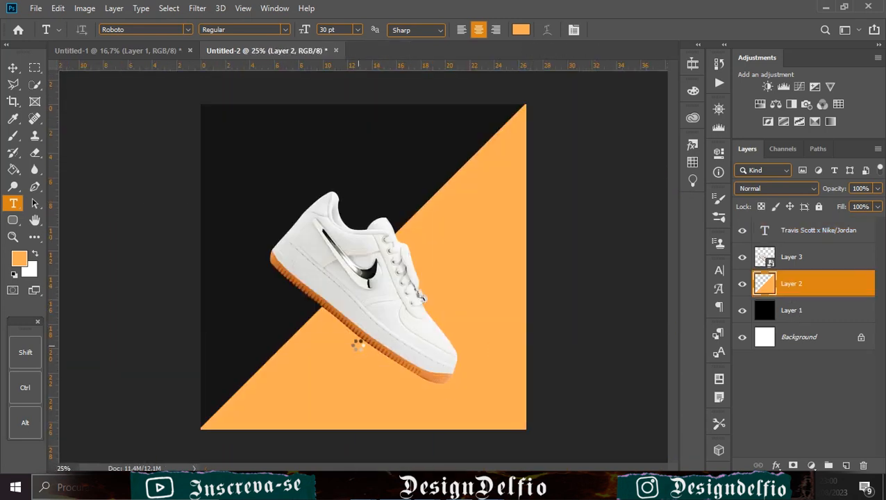
drag(366, 222, 364, 104)
drag(363, 313, 363, 429)
click(497, 29)
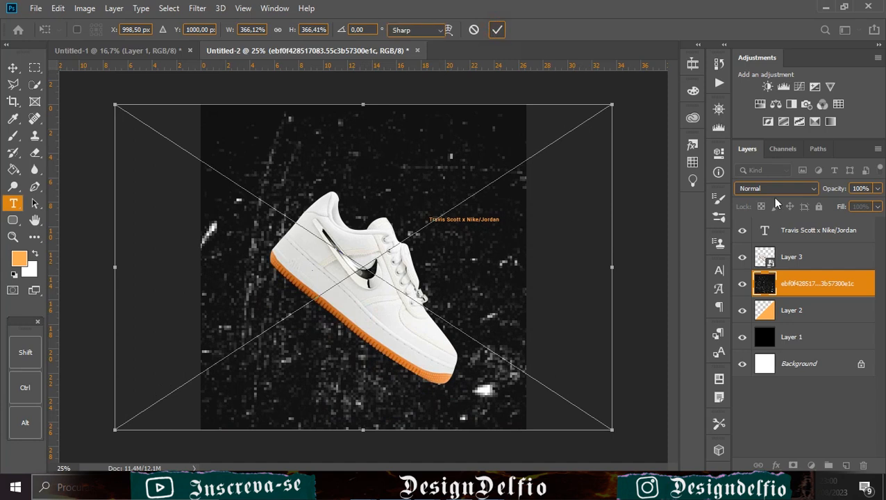
Step: Set the texture layer's blend mode to Screen and the orange triangle layer's to Linear Dodge (Add)
click(776, 188)
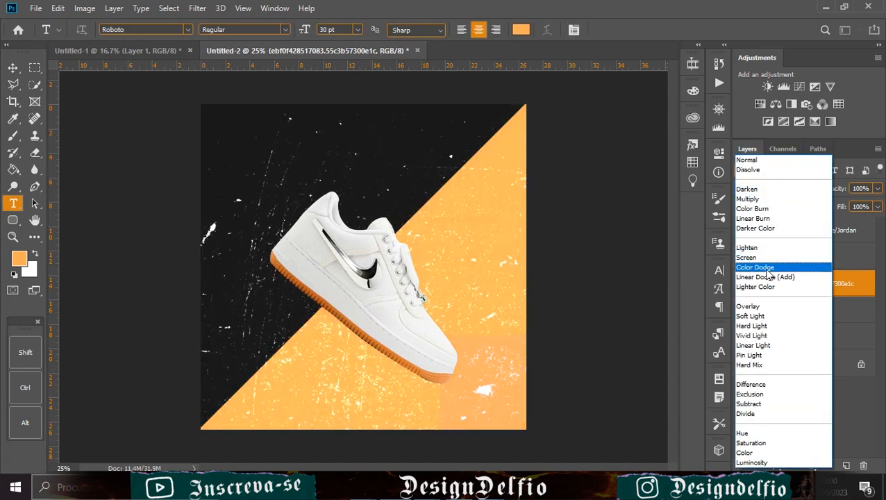
click(766, 259)
click(776, 189)
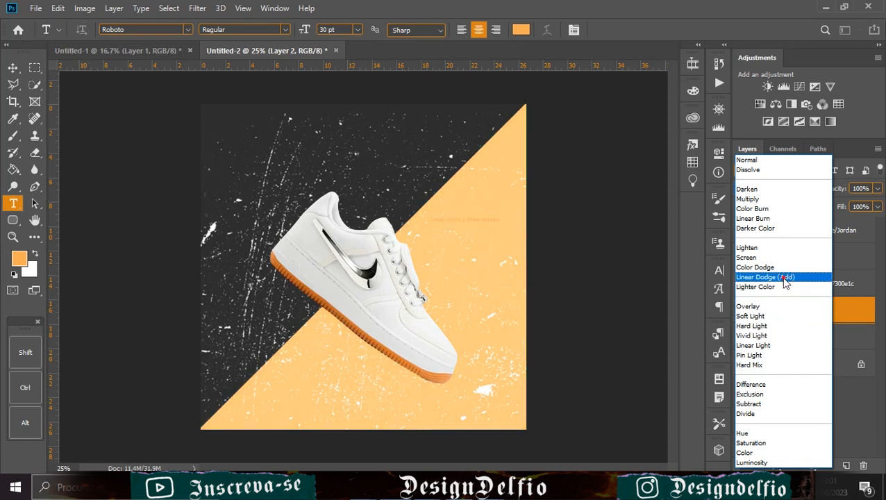
click(786, 278)
key(alt+bracketright)
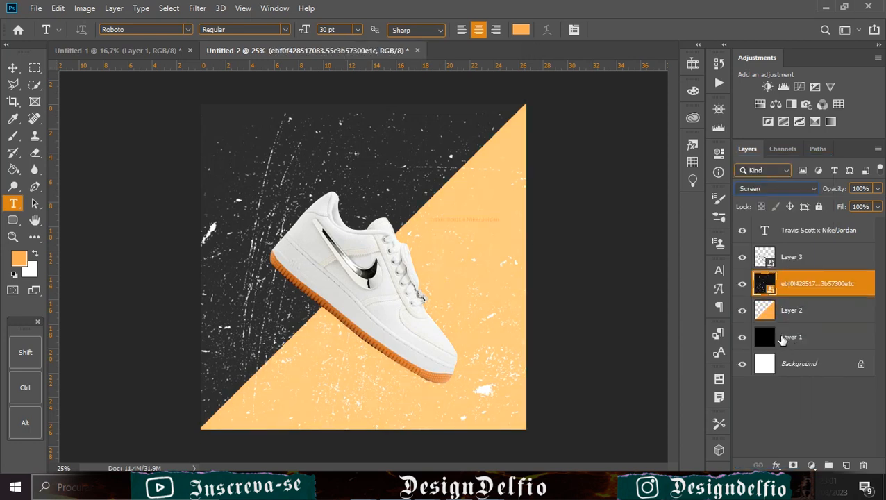
Step: Load the orange triangle as a selection, fill its layer with the lighter orange #fab47a and clear the selection
ctrl+click(766, 313)
click(521, 29)
click(368, 340)
drag(629, 217, 607, 214)
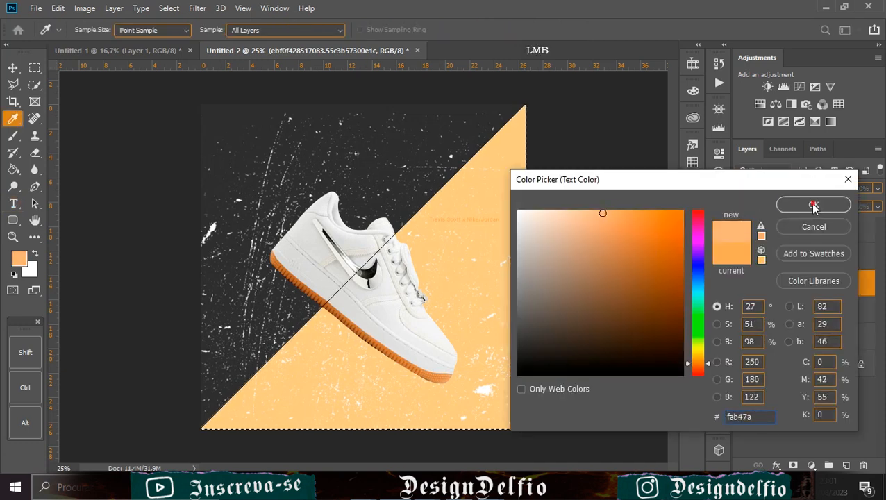
click(814, 204)
click(812, 316)
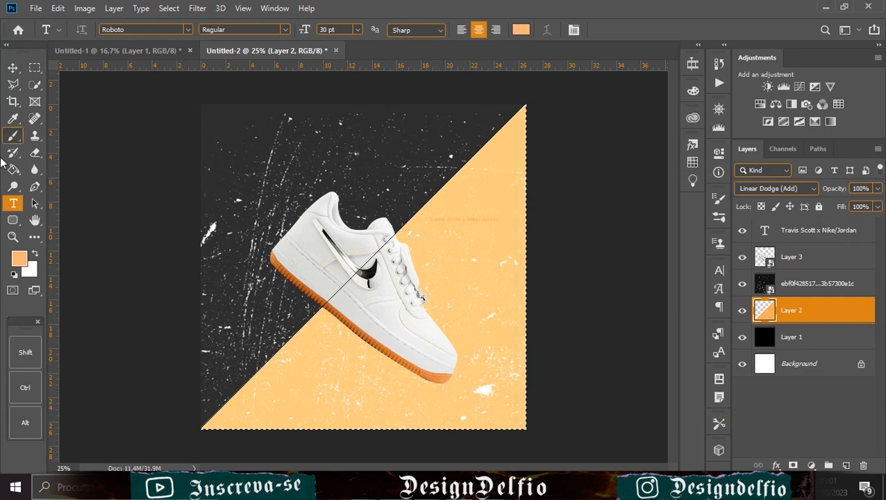
click(14, 169)
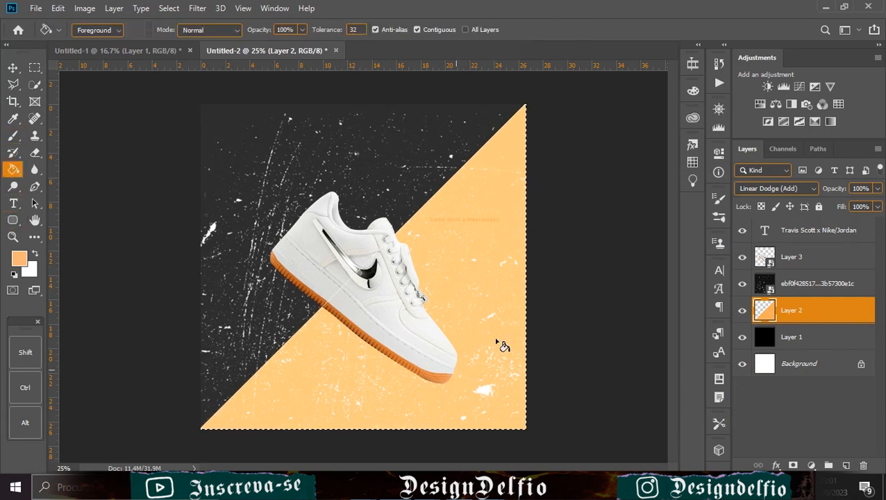
click(496, 318)
key(ctrl+d)
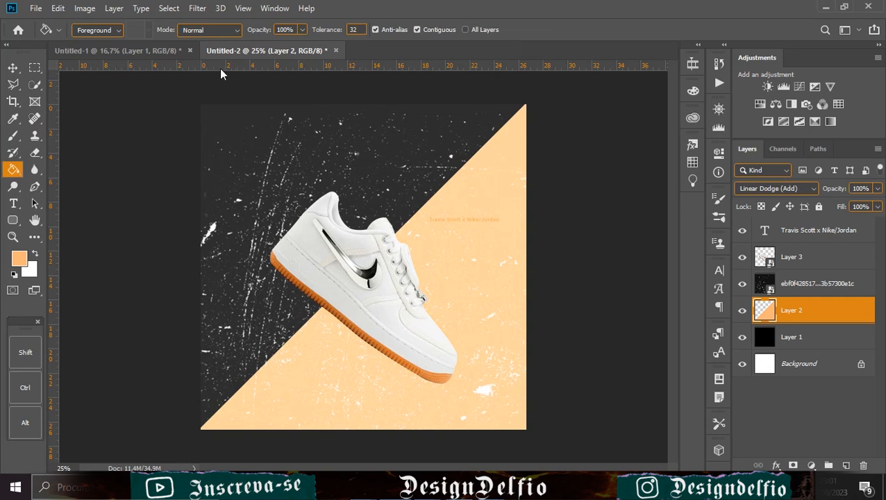
Step: Mask the texture layer with the orange triangle's outline and invert the mask to keep the scratches only on the black half
click(12, 67)
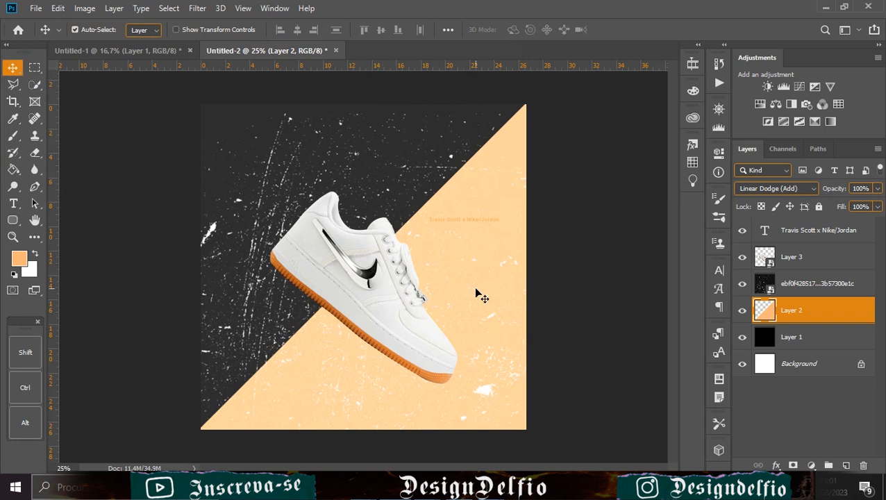
key(ctrl+plus)
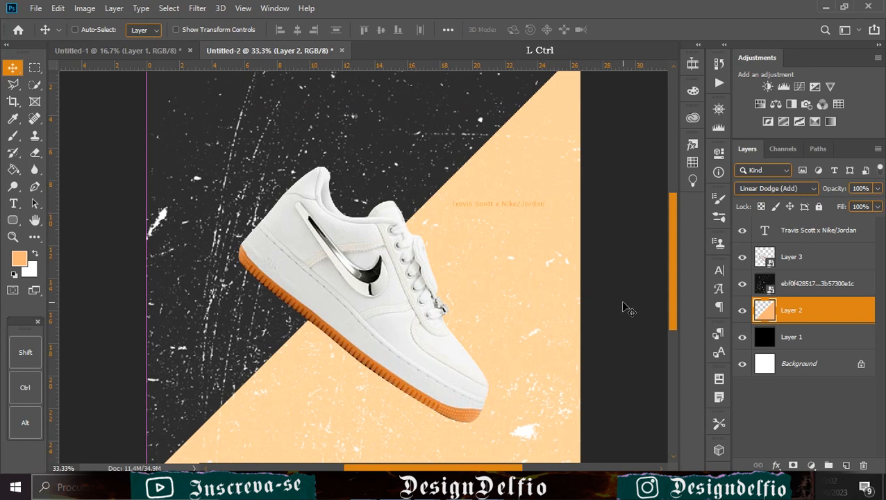
key(ctrl+minus)
key(ctrl+minus)
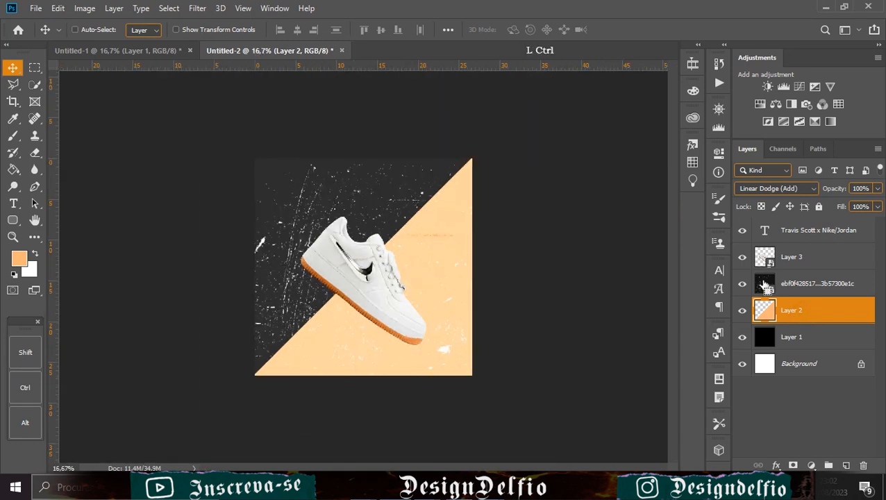
ctrl+click(769, 313)
click(767, 284)
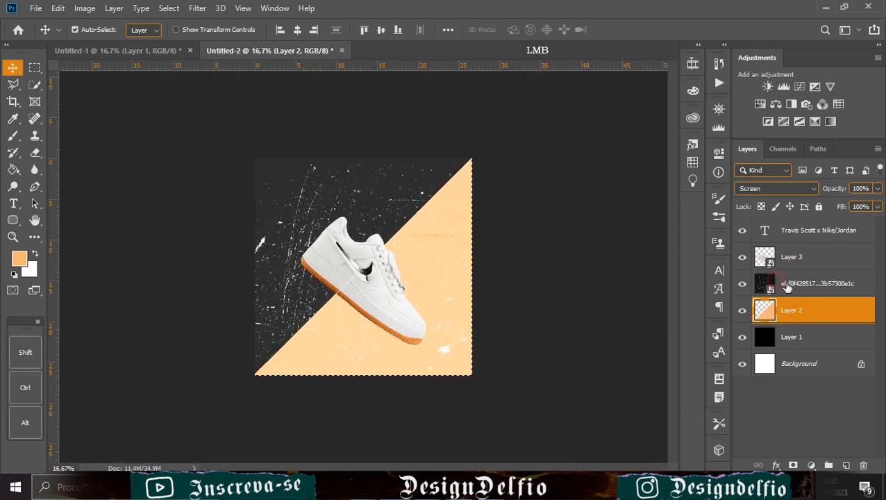
click(793, 466)
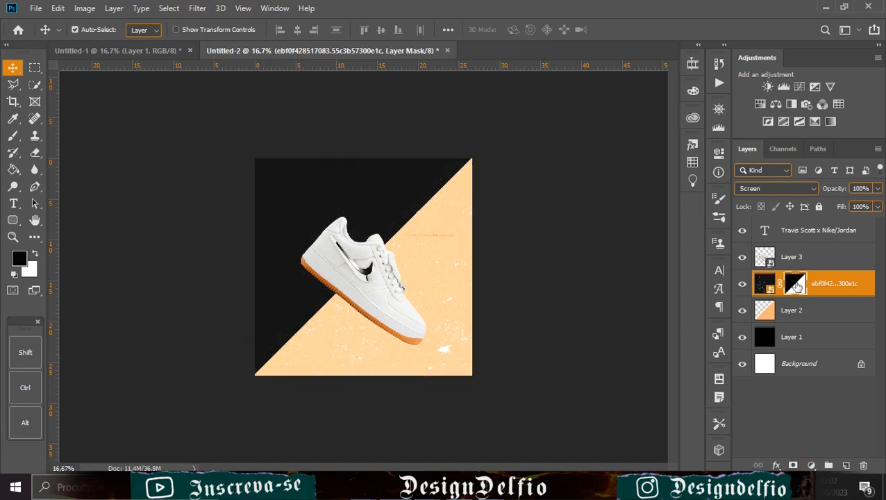
key(ctrl+i)
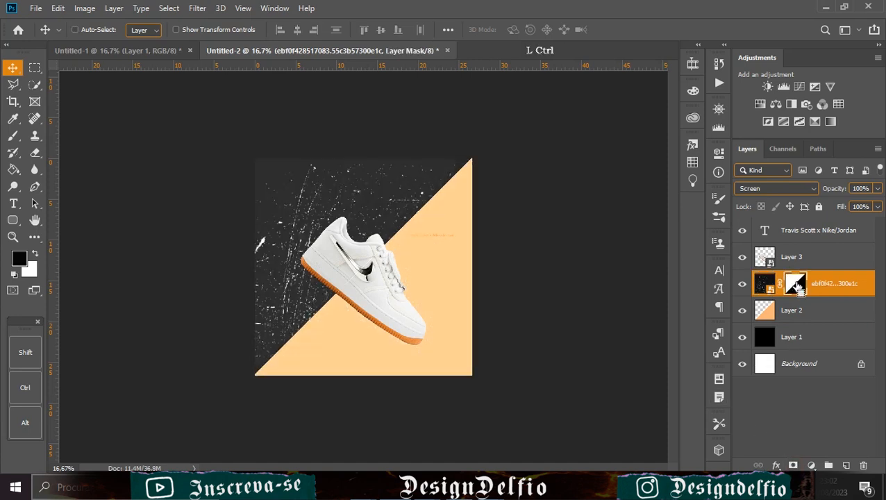
key(ctrl+KP_Add)
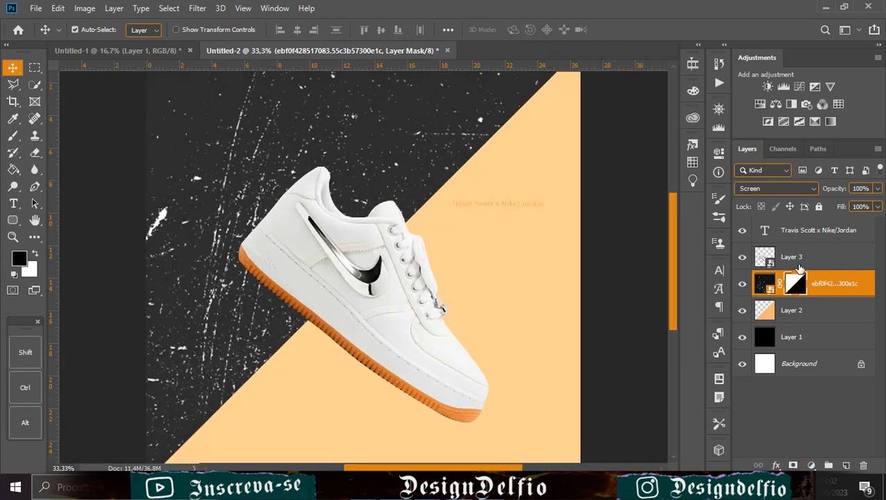
key(ctrl+KP_Subtract)
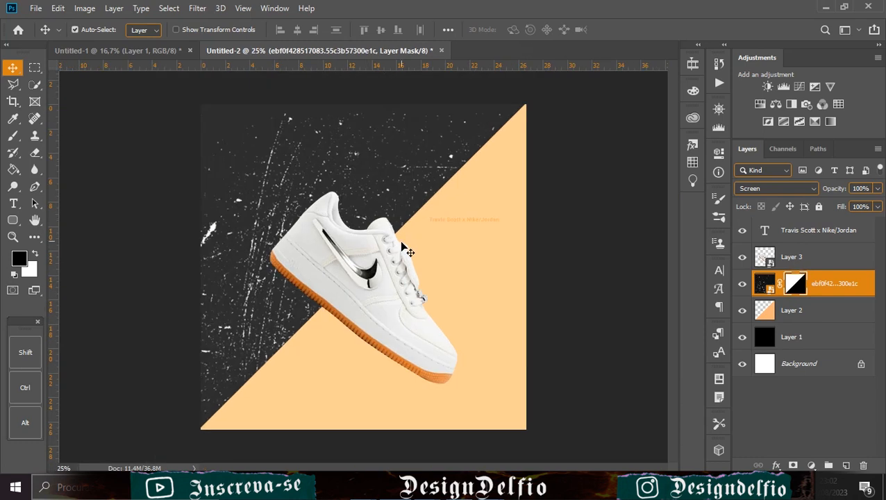
right_click(394, 318)
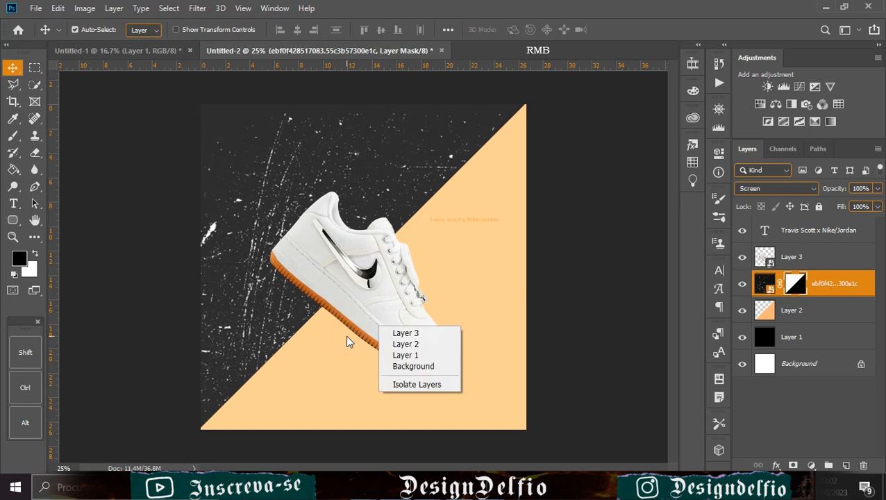
click(345, 335)
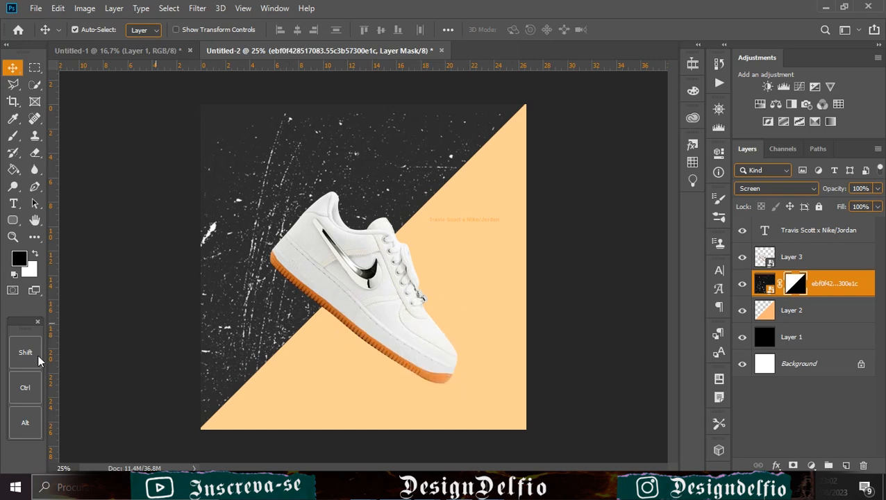
Step: Change the color of the "Travis Scott x Nike/Jordan" text to the vivid orange #ff8400
key(ctrl+KP_Add)
key(ctrl+KP_Add)
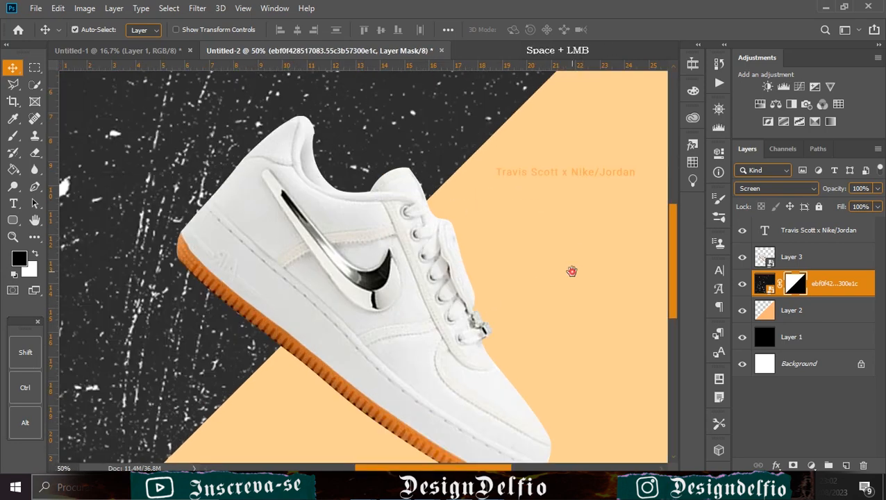
drag(572, 269, 362, 284)
click(343, 254)
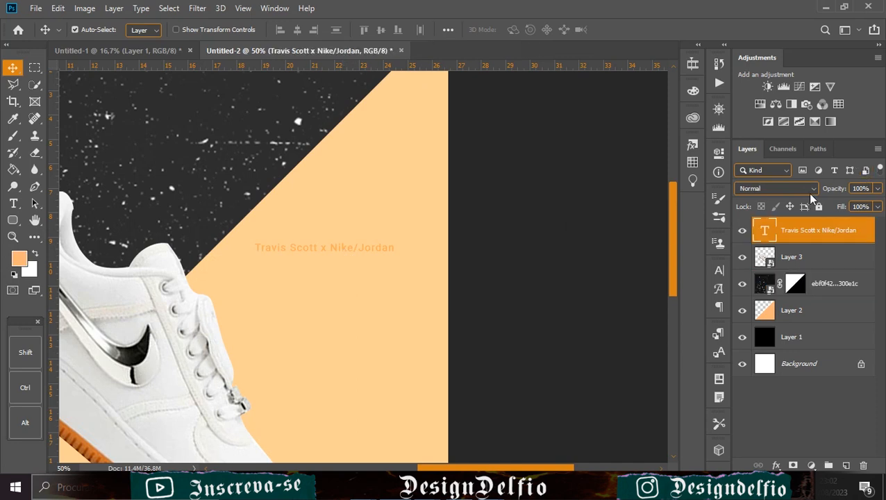
click(721, 286)
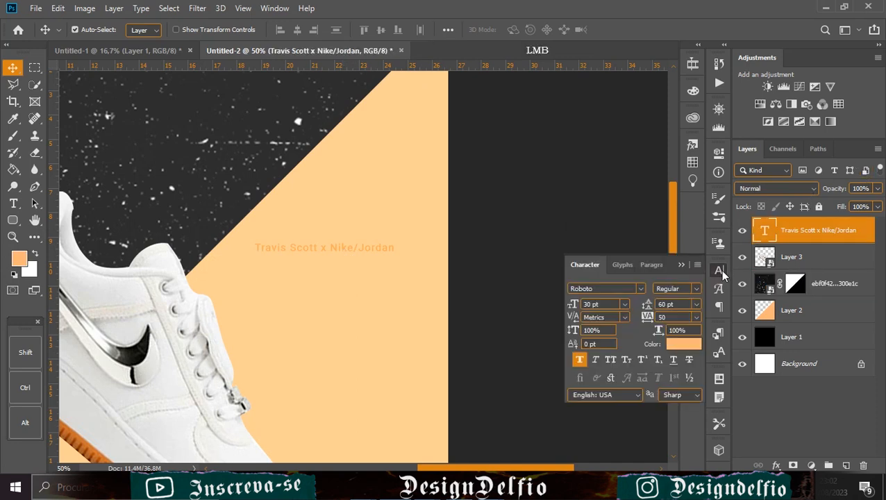
click(680, 342)
drag(629, 293, 715, 180)
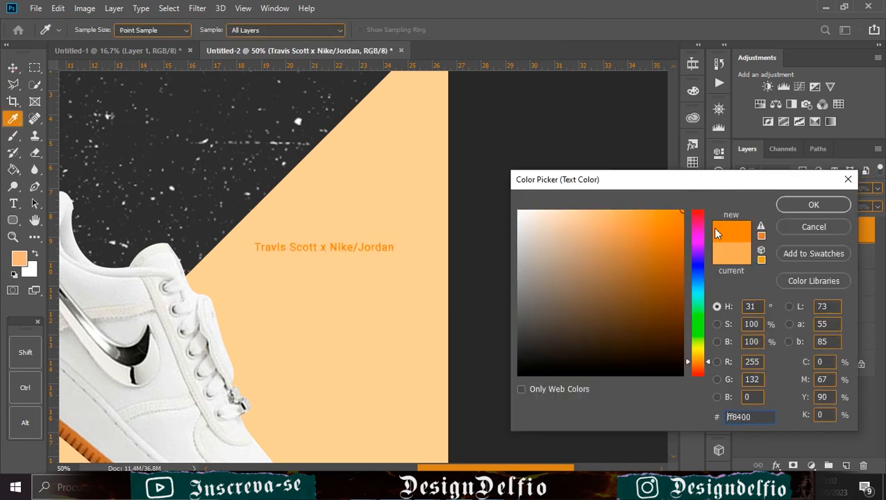
click(812, 205)
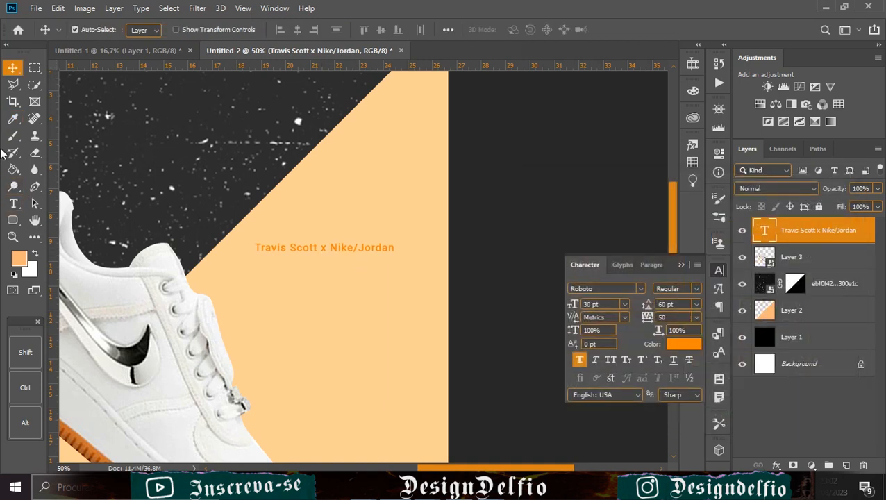
Step: Break the product text into three lines, "Travis Scott", "x Nike" and "Jordan", removing the slash
click(13, 203)
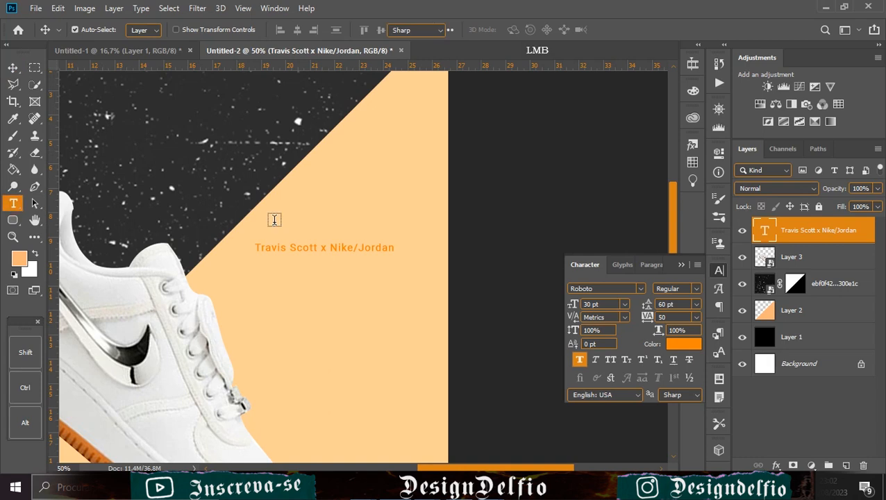
click(322, 250)
key(Return)
click(324, 268)
key(Return)
click(350, 268)
key(BackSpace)
Step: Reorder the product text so its lines read "x Nike", "Travis Scott" and "Jordan"
drag(359, 247, 279, 240)
key(ctrl+c)
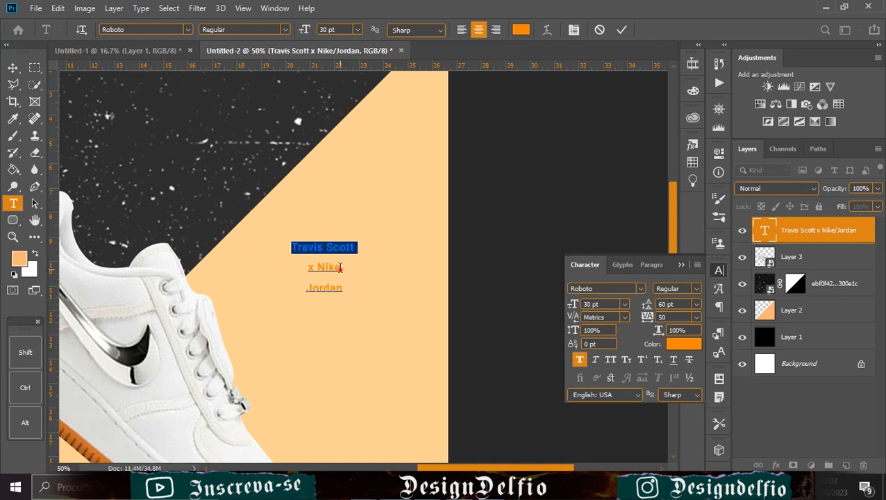
click(355, 289)
key(Return)
key(ctrl)
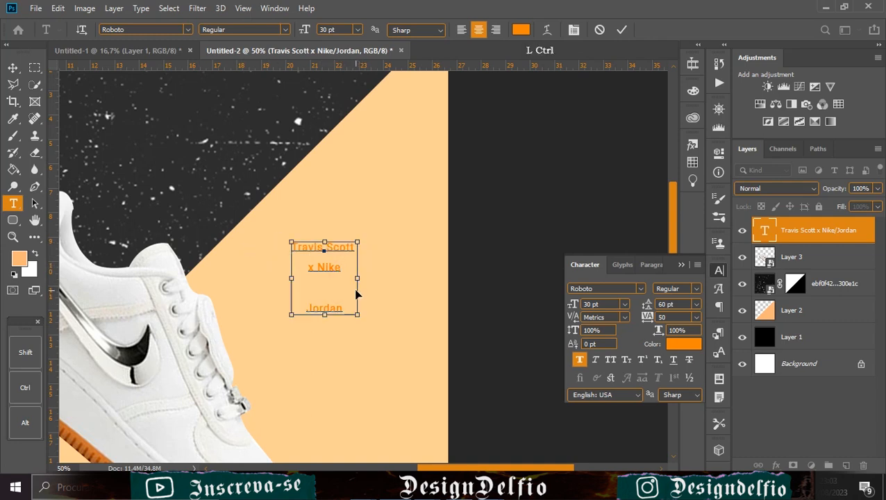
key(ctrl+v)
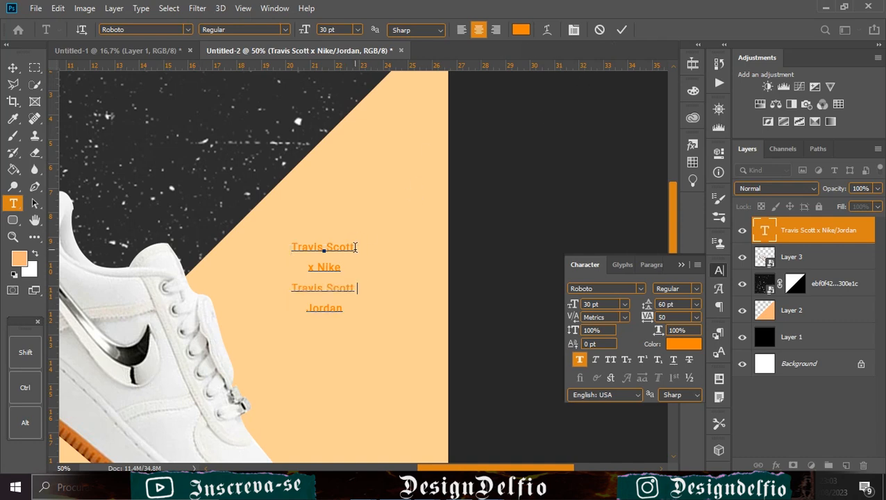
drag(352, 248, 231, 247)
key(BackSpace)
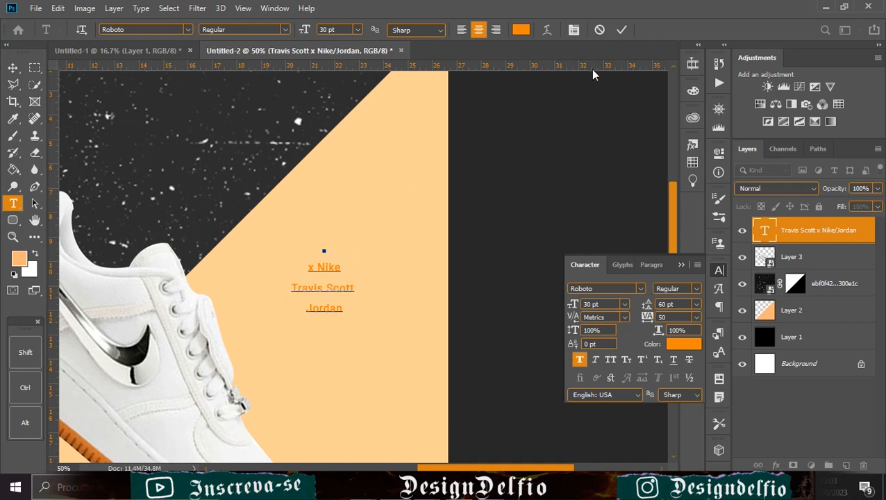
key(Delete)
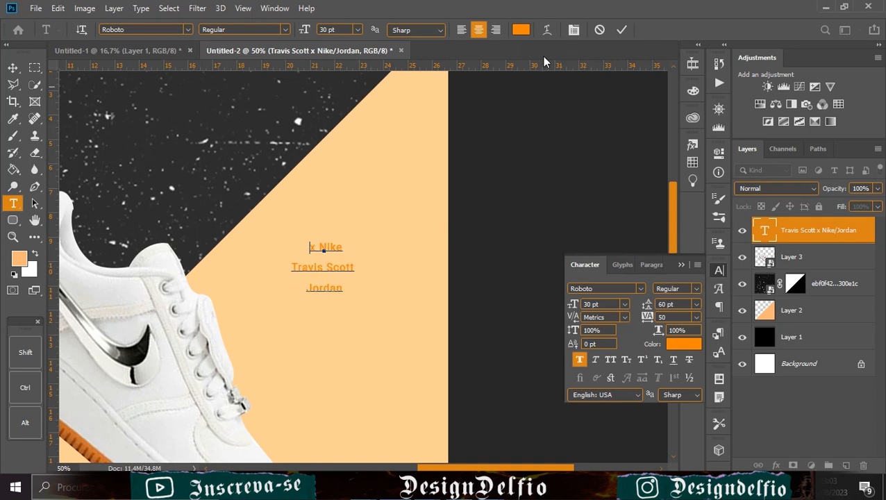
click(13, 68)
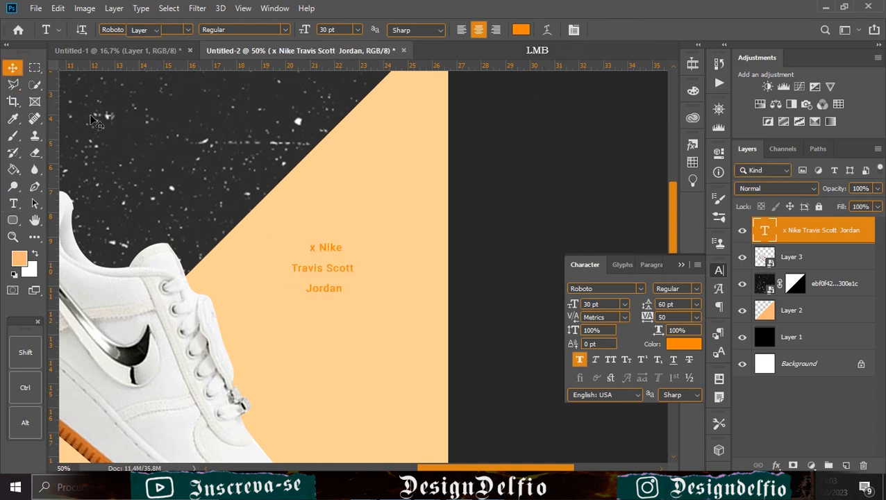
Step: Scale the product text to about 184% and place it in the upper part of the orange half
key(ctrl+minus)
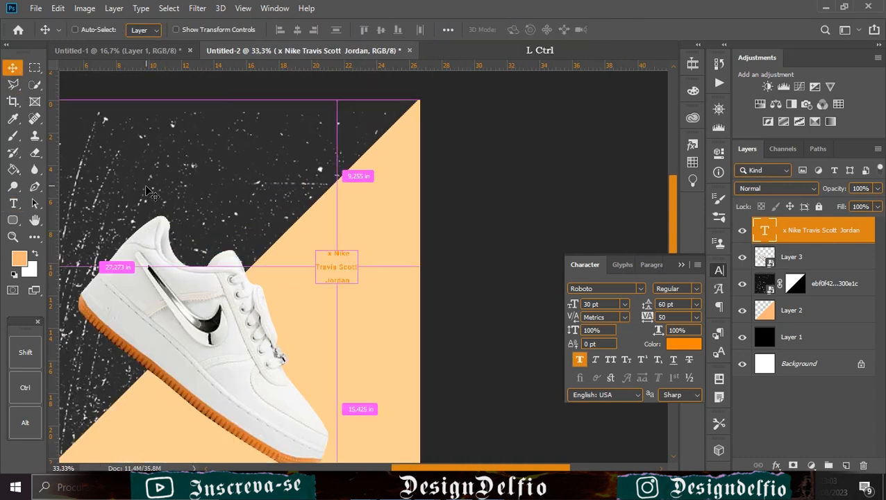
key(ctrl+t)
drag(392, 264, 411, 270)
drag(354, 265, 368, 211)
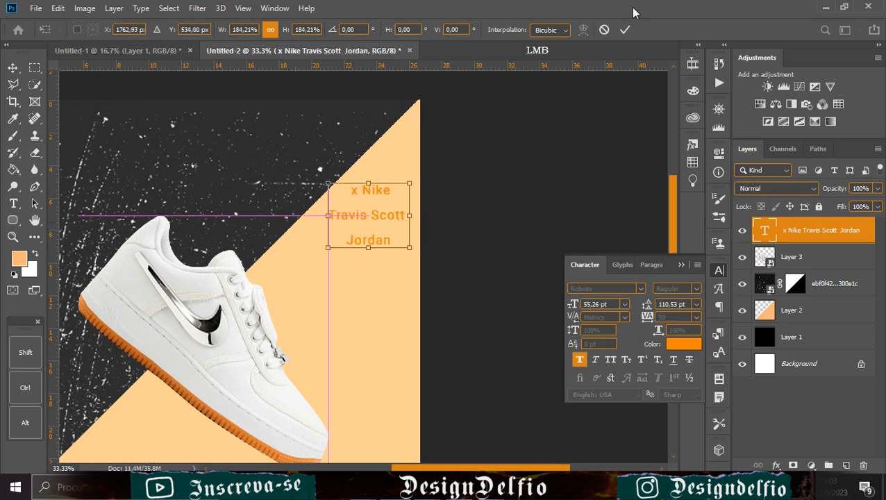
key(Return)
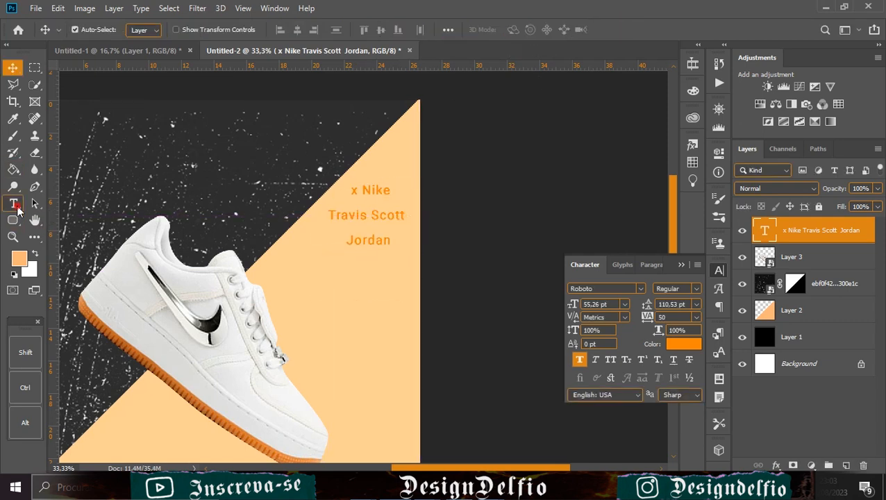
Step: Right-align the product text near the canvas's right edge and remove the trailing space after "Travis Scott"
key(t)
click(494, 32)
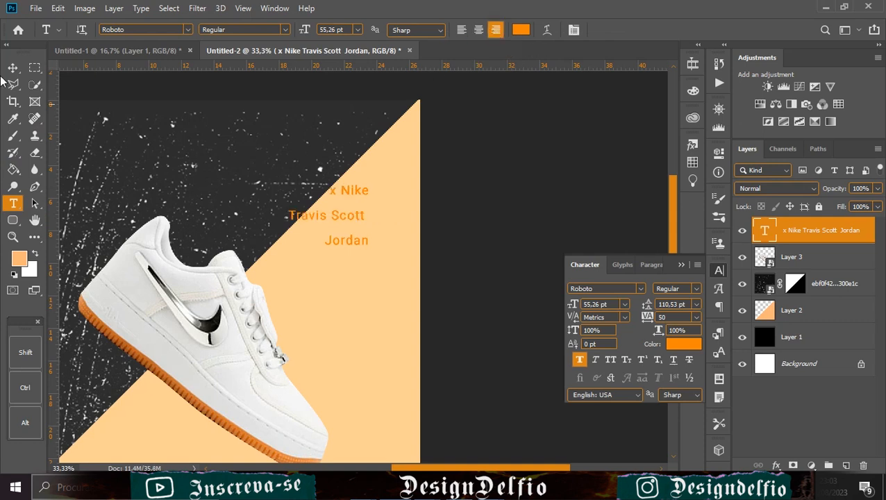
key(v)
drag(354, 222, 417, 221)
key(t)
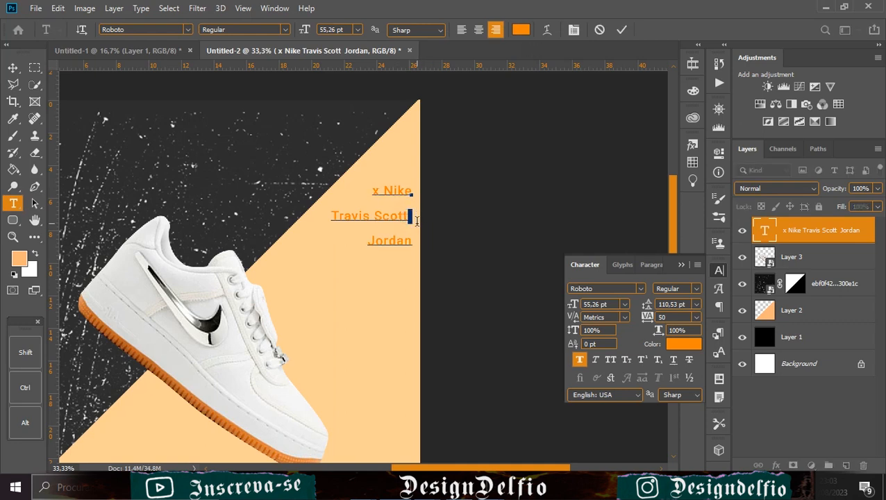
key(BackSpace)
key(ctrl+Return)
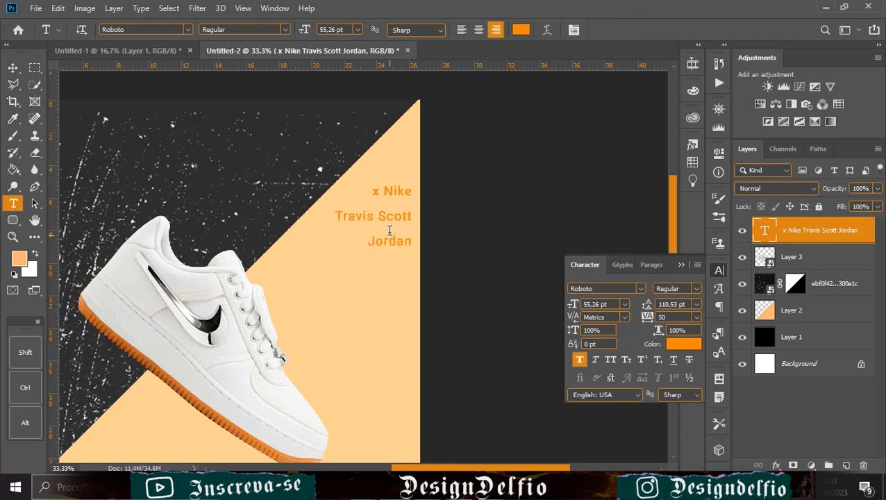
Step: Set the product text's font style to Medium and its size to 60 pt
click(696, 288)
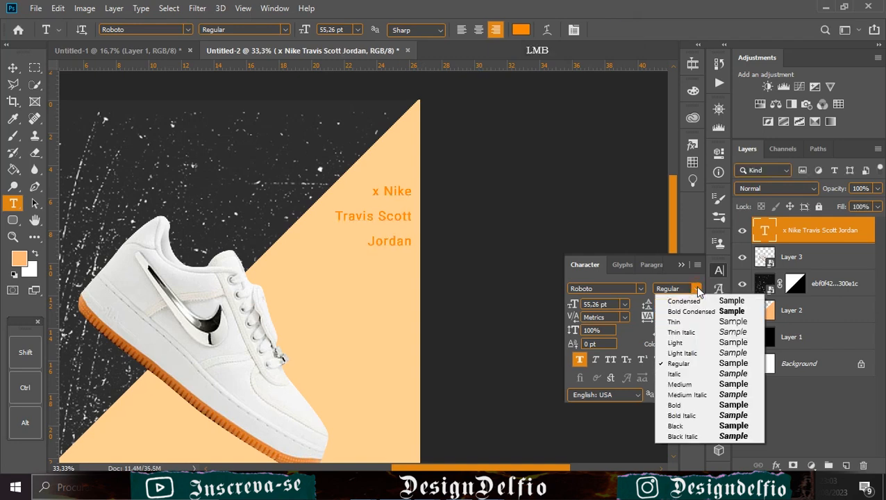
click(699, 384)
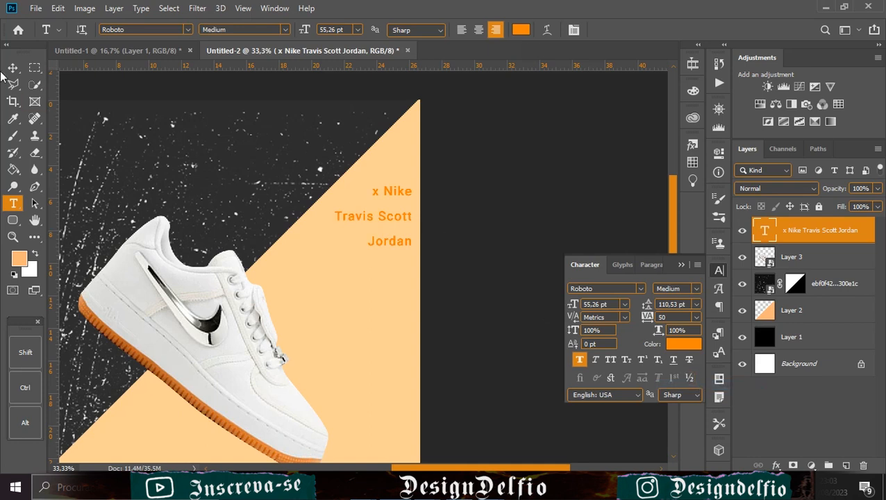
click(697, 304)
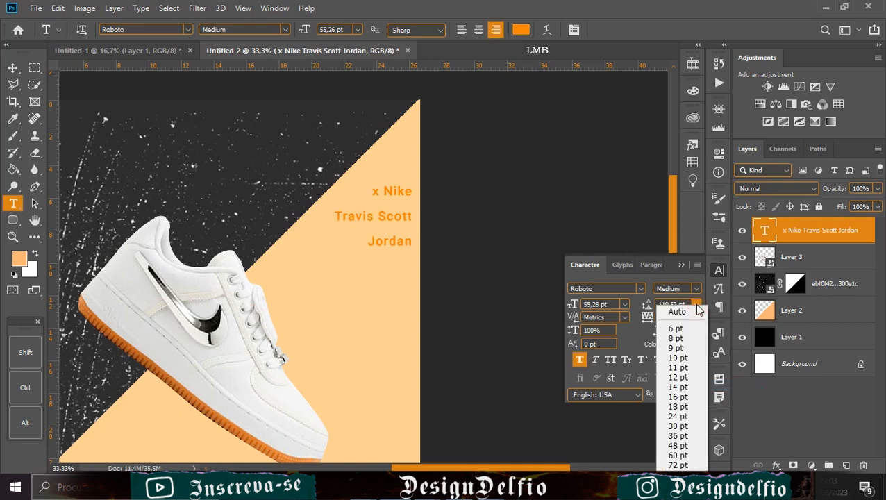
click(624, 304)
click(624, 304)
click(606, 444)
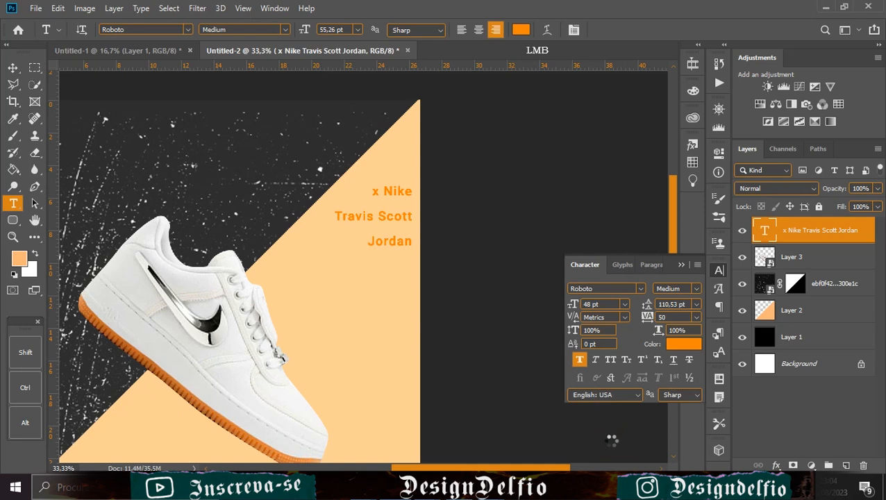
click(625, 304)
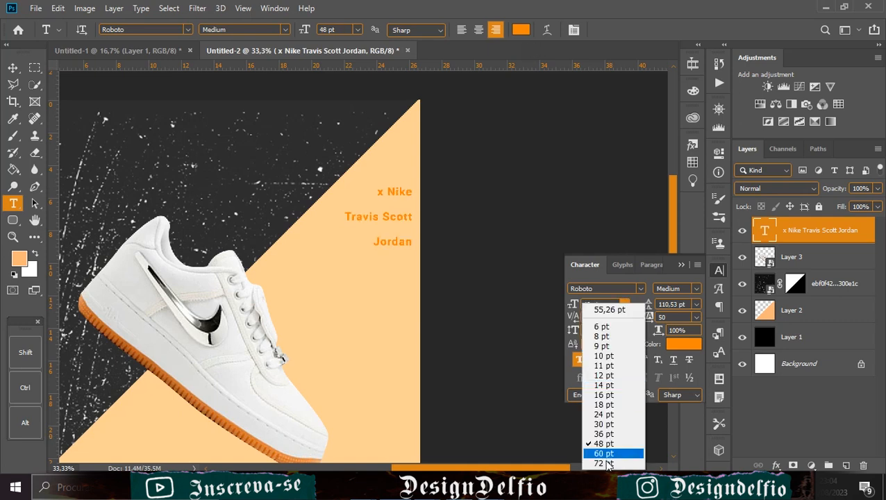
click(604, 452)
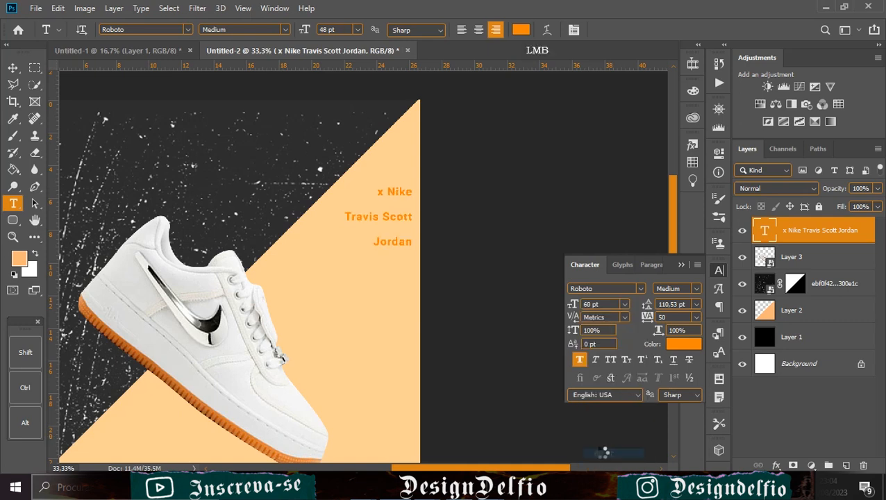
Step: Adjust the product text's leading, trying 72 pt and 80 pt and settling on 90 pt
click(697, 317)
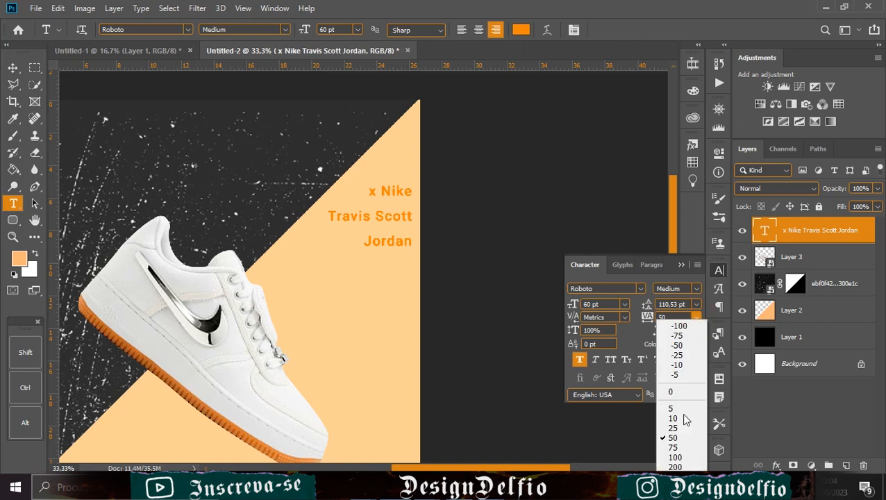
click(675, 439)
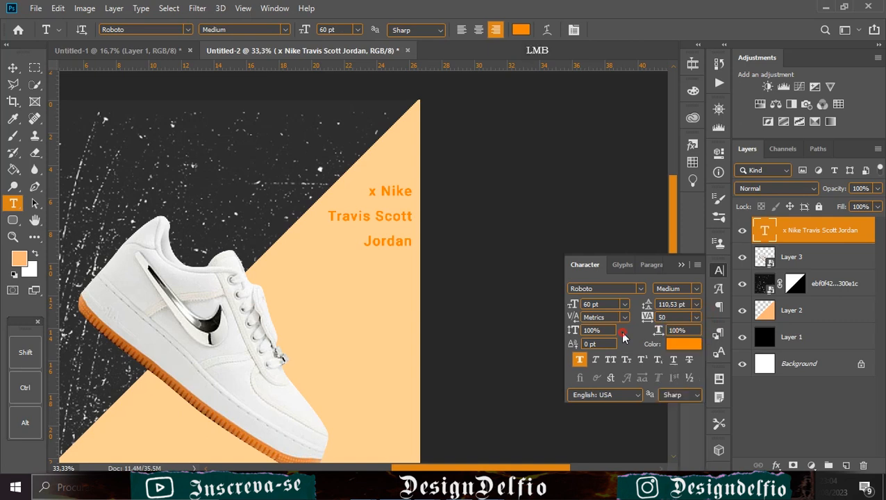
click(696, 305)
click(684, 465)
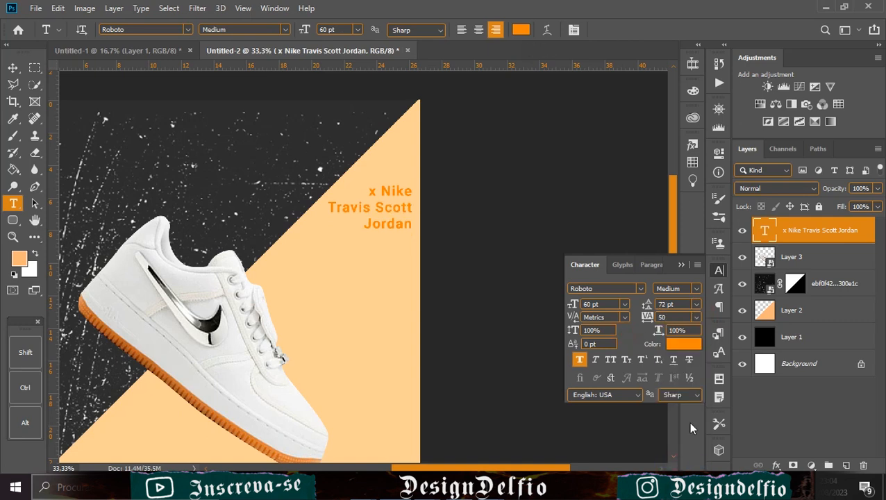
double_click(665, 304)
text(80)
key(Return)
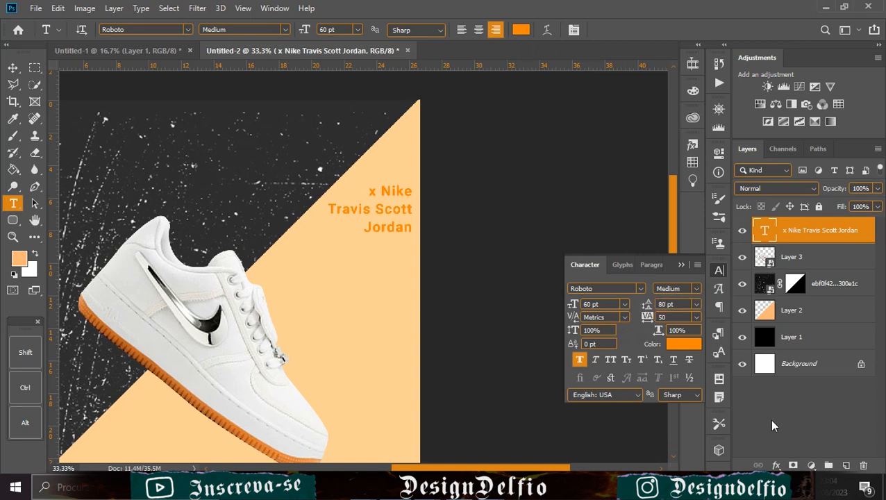
double_click(665, 304)
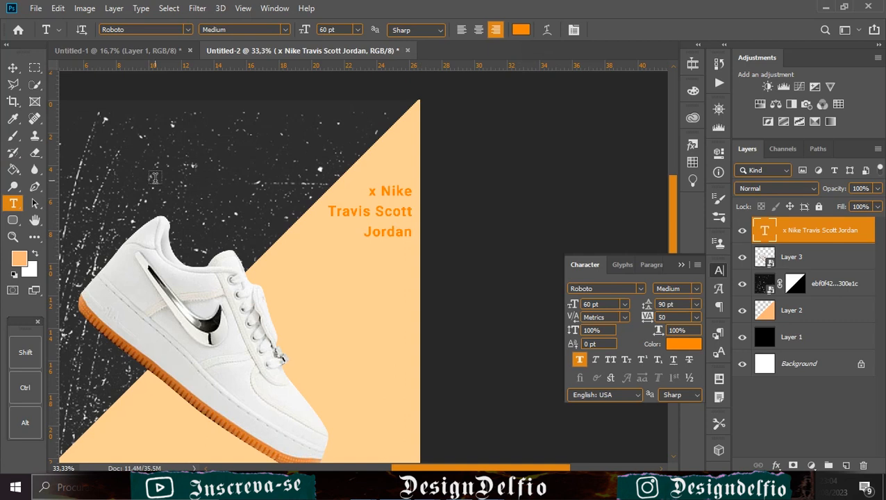
Step: Set the product text's tracking to 0 and collapse the character settings
click(698, 316)
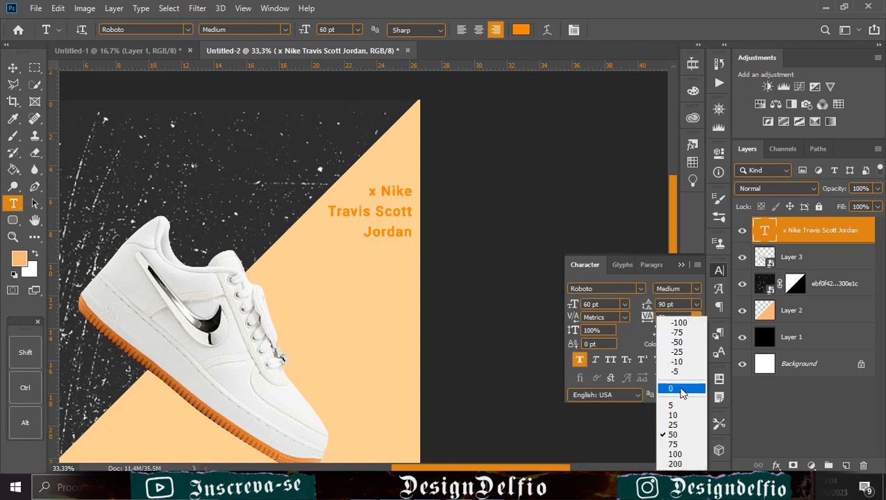
click(672, 388)
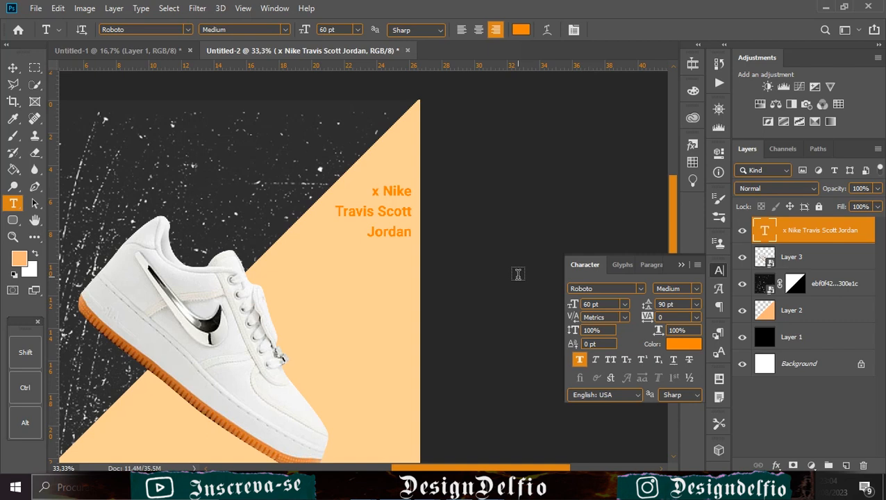
click(681, 265)
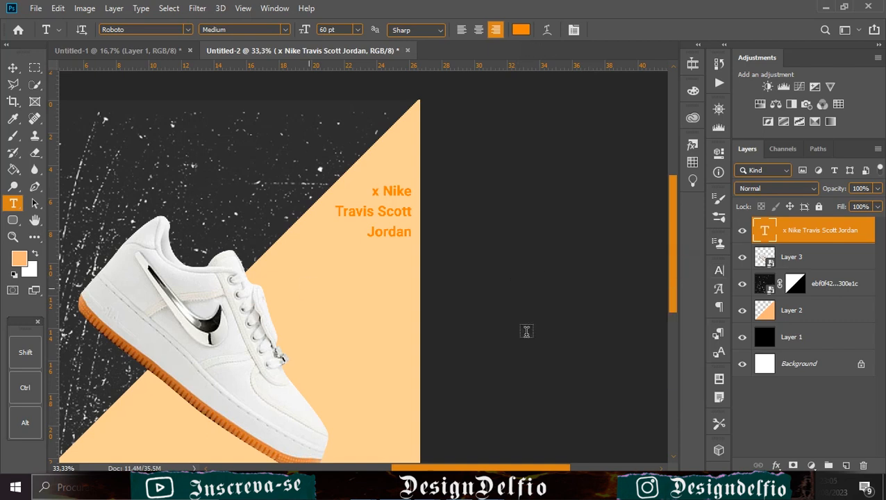
Step: Draw a thin rounded rectangle about 513 by 12 px below the product text and fill it with white
click(13, 221)
drag(299, 253, 411, 254)
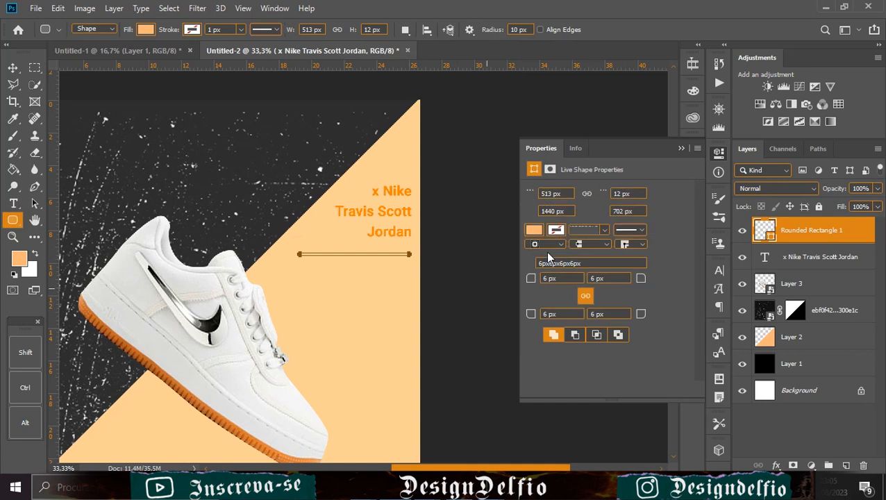
click(534, 230)
click(566, 299)
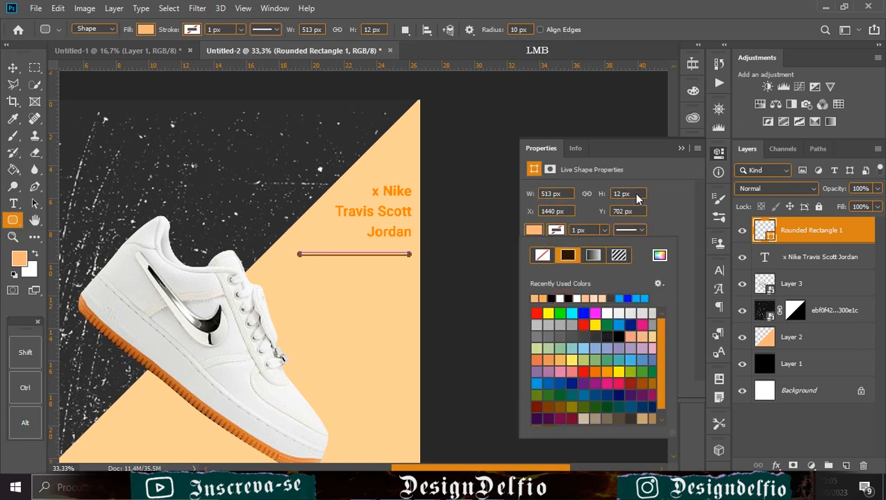
click(675, 151)
Step: Move the white line slightly up so its right end lines up with the product text's right edge
click(13, 68)
click(496, 276)
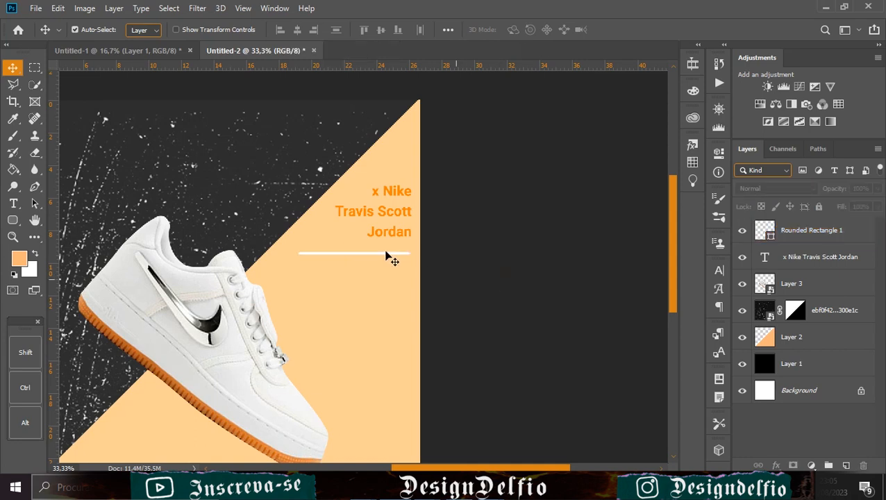
drag(375, 260, 379, 251)
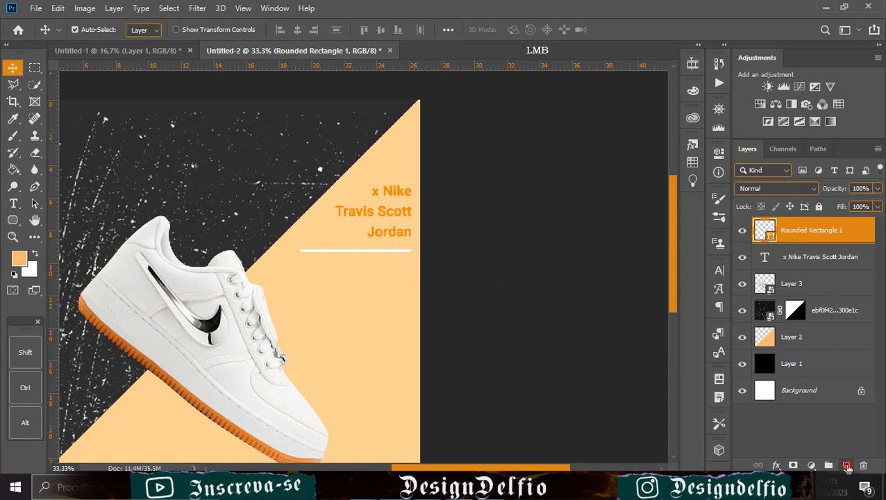
Step: Add text below the white line: "As joias do infinito do sneakerverse; todos os sneakerheads procuram um par de tênis Nike x Travis Scott desde 2017"
click(847, 465)
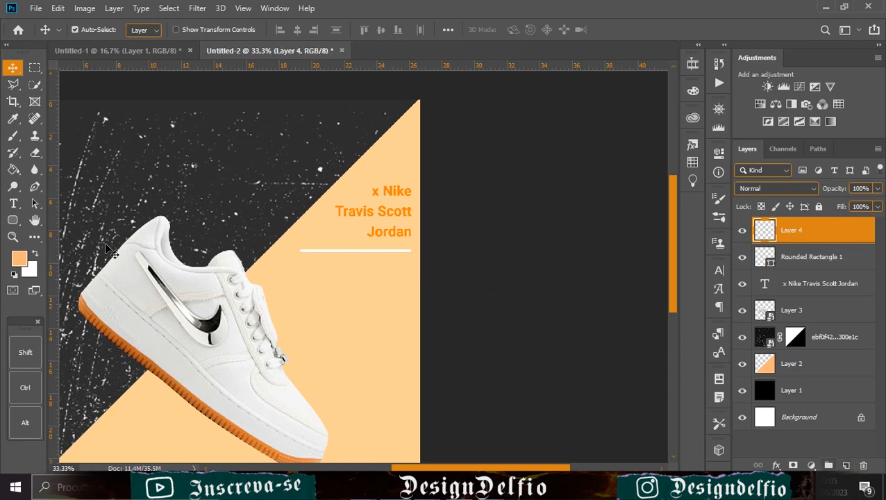
click(35, 253)
click(12, 203)
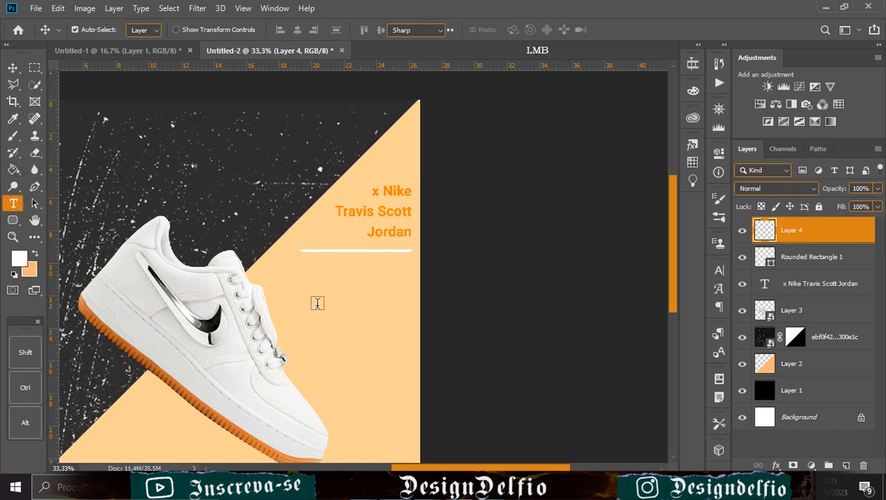
click(300, 279)
key(BackSpace)
text(akerheads procuram um par de tênis Nike x Travis Scott desde 2017)
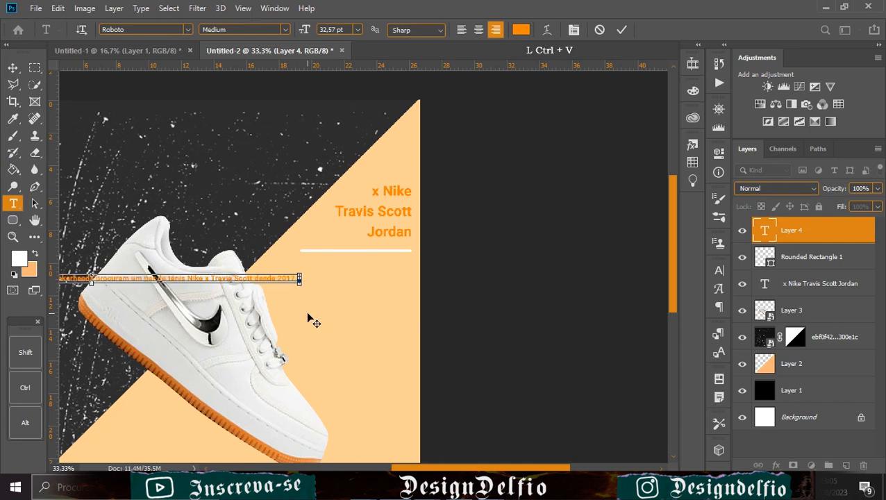
click(621, 30)
Step: Left-align the description text and break it into nine short lines, from "As joias do" to "desde 2017"
click(462, 30)
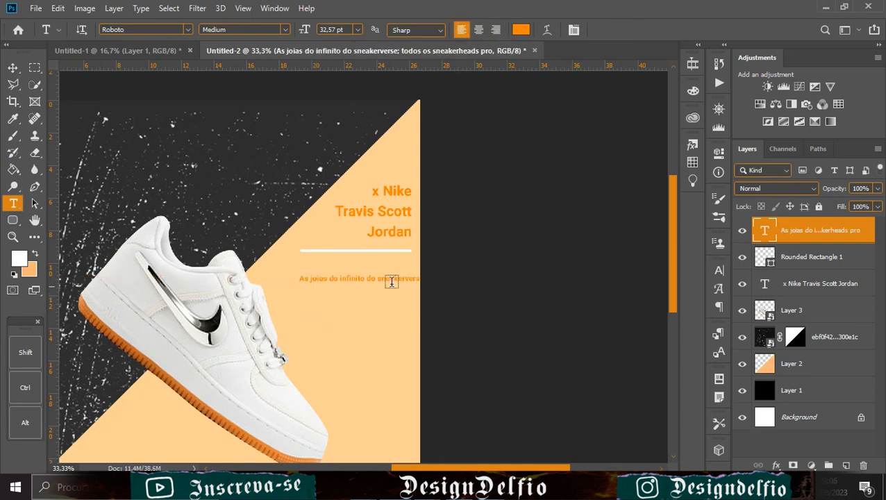
click(374, 278)
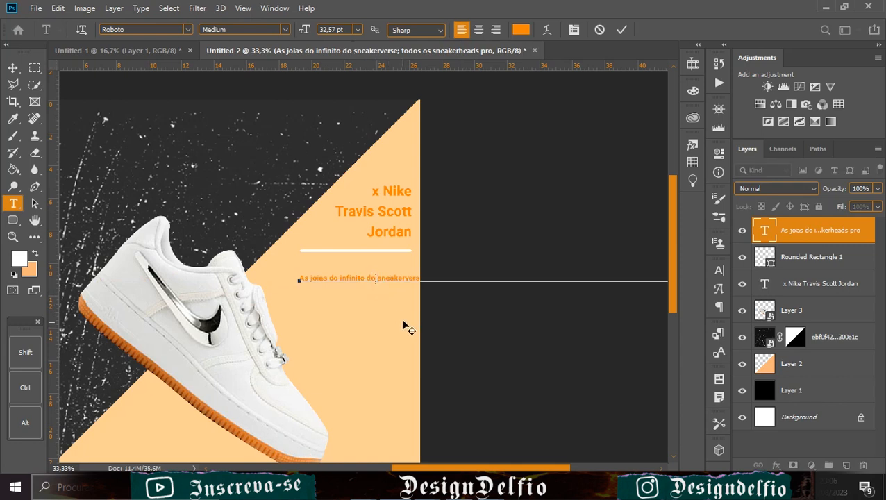
key(Return)
click(380, 289)
key(Return)
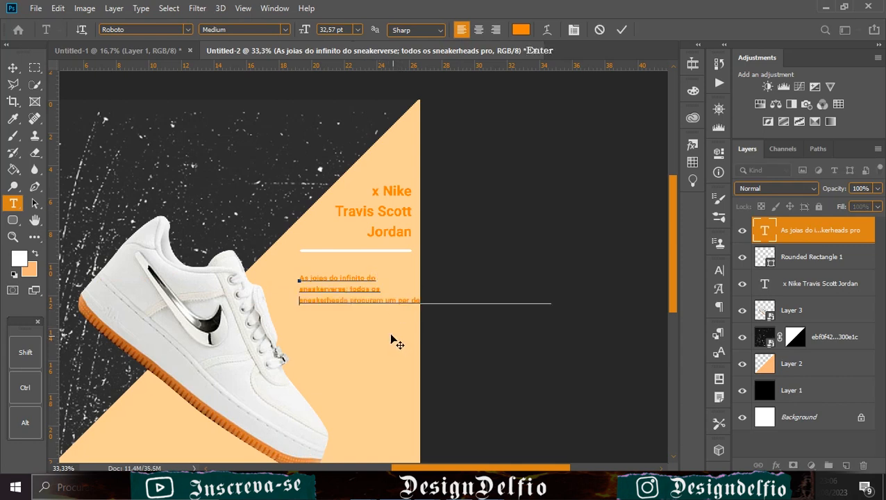
click(348, 301)
key(Return)
click(360, 313)
key(Return)
click(330, 322)
key(Return)
click(365, 334)
key(Return)
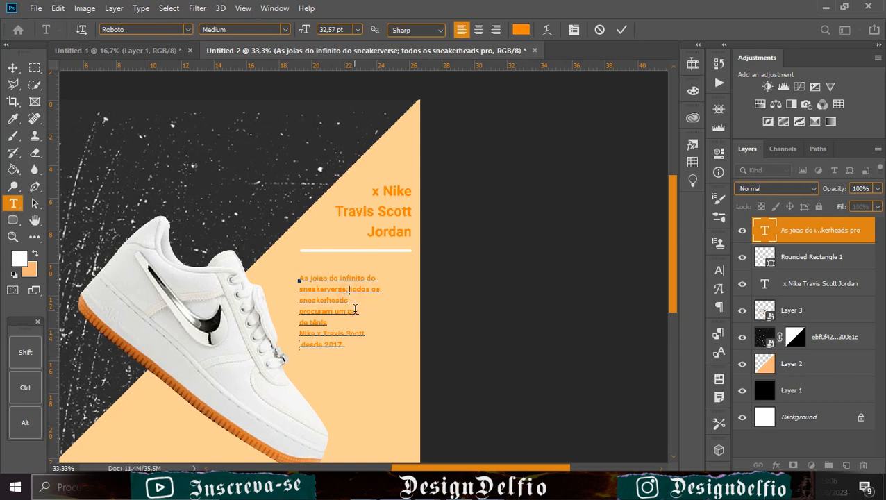
key(Return)
click(337, 278)
key(Return)
click(622, 31)
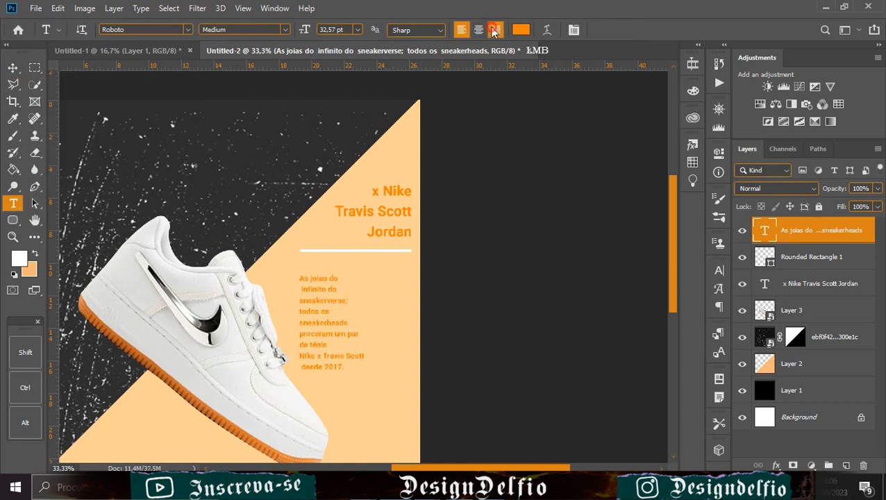
Step: Right-align the description and place it just below the white line, flush with the product title's right edge
click(495, 30)
key(v)
drag(281, 307, 392, 295)
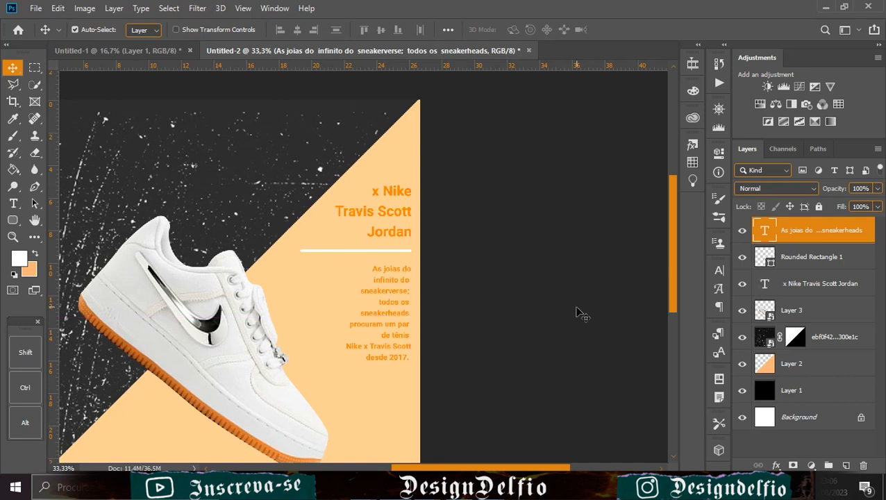
Step: Set the description's font style to Light and keep its text colour at ff8400
click(719, 270)
click(696, 288)
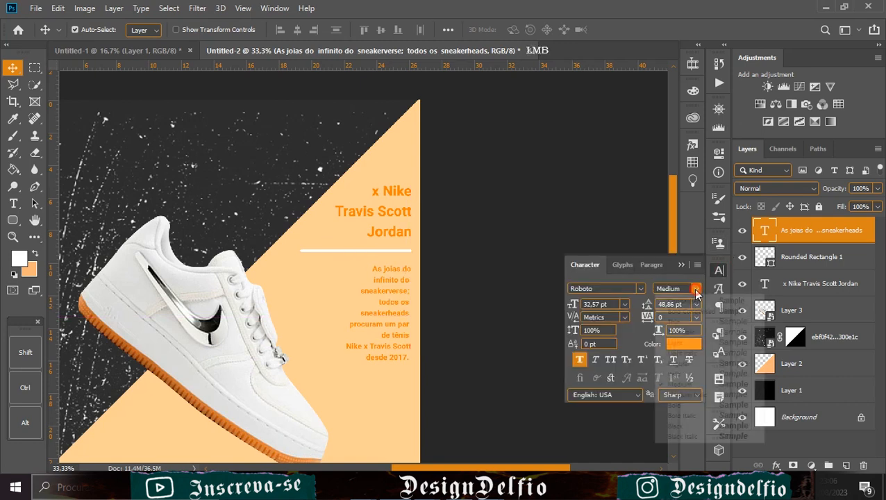
click(700, 342)
click(687, 344)
drag(614, 253, 729, 201)
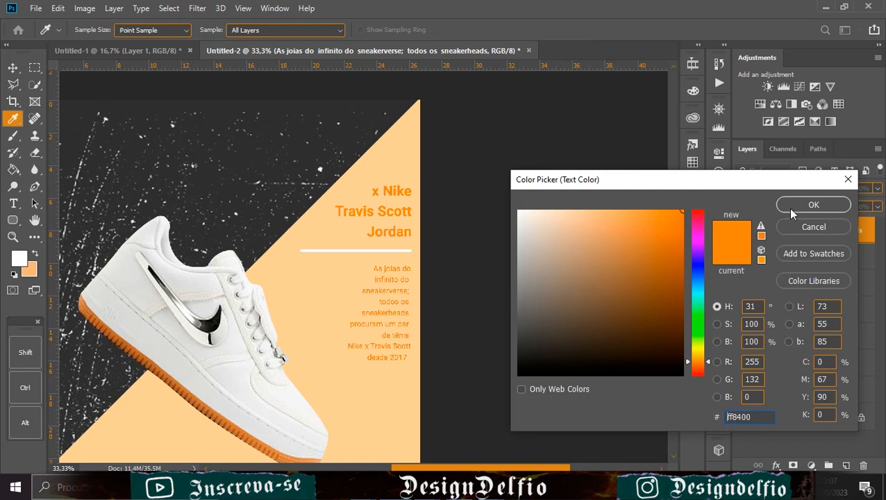
click(813, 205)
Step: Duplicate the white divider line and place the copy just below the description
click(396, 252)
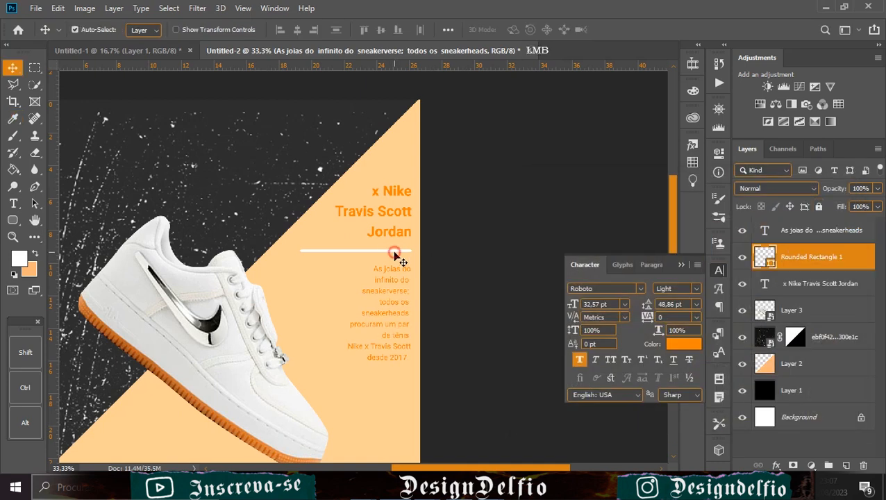
drag(399, 255, 406, 261)
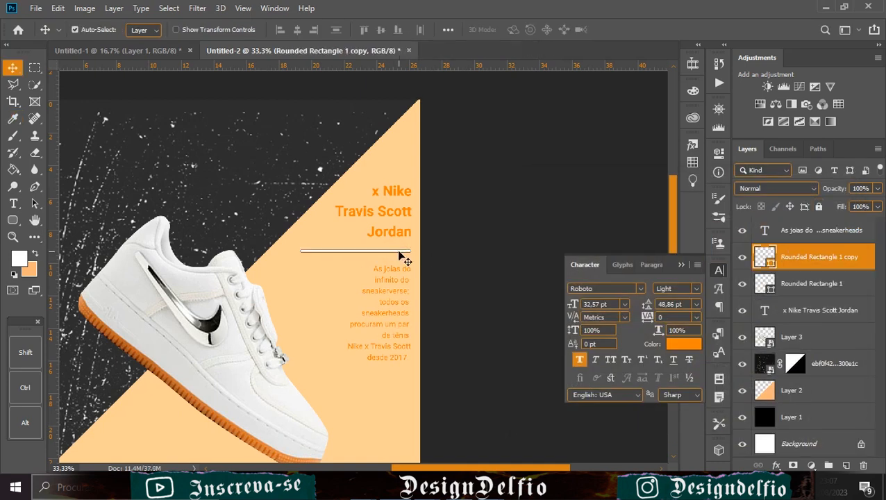
drag(399, 258, 390, 380)
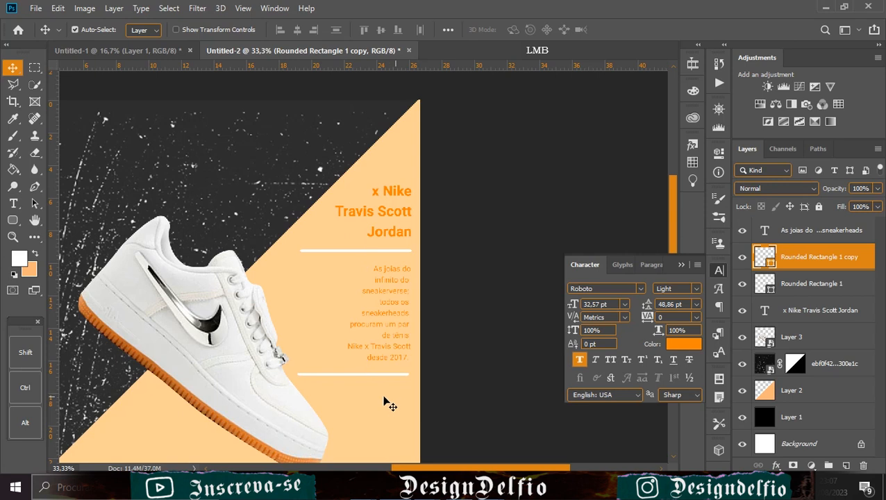
key(ctrl)
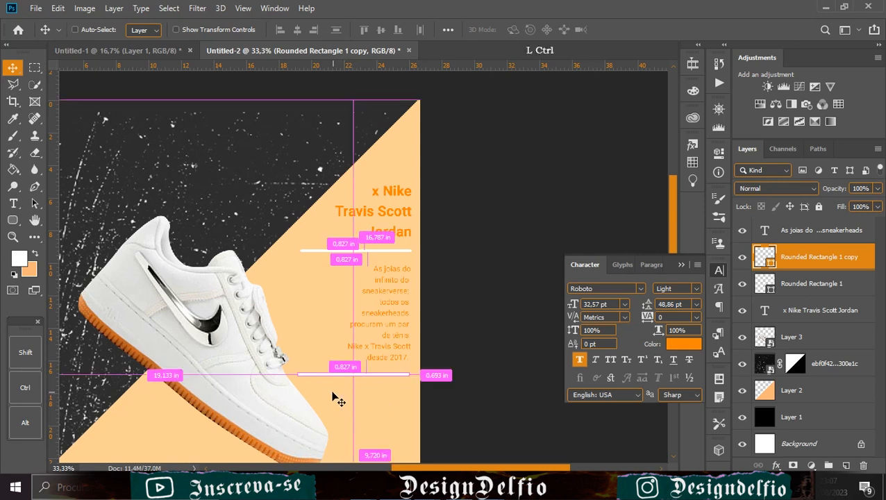
Step: Shorten the line below the description from its left end to about 66% of its width
key(ctrl+t)
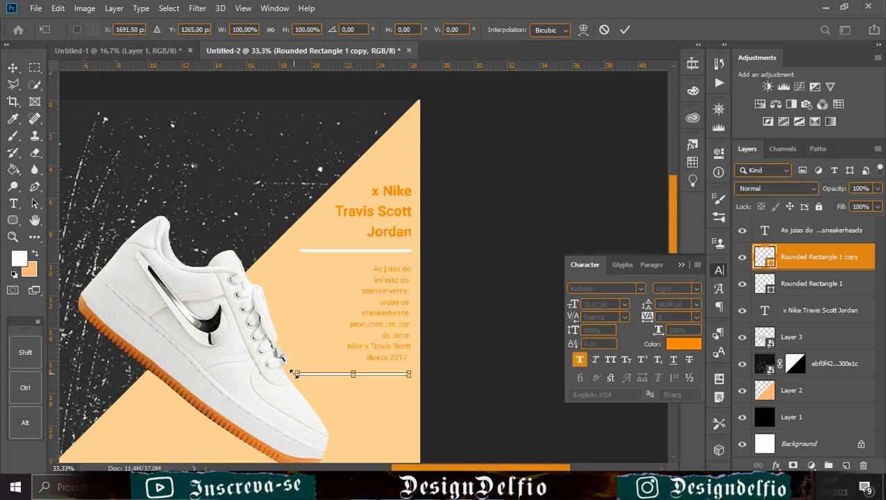
drag(294, 374, 335, 374)
click(622, 31)
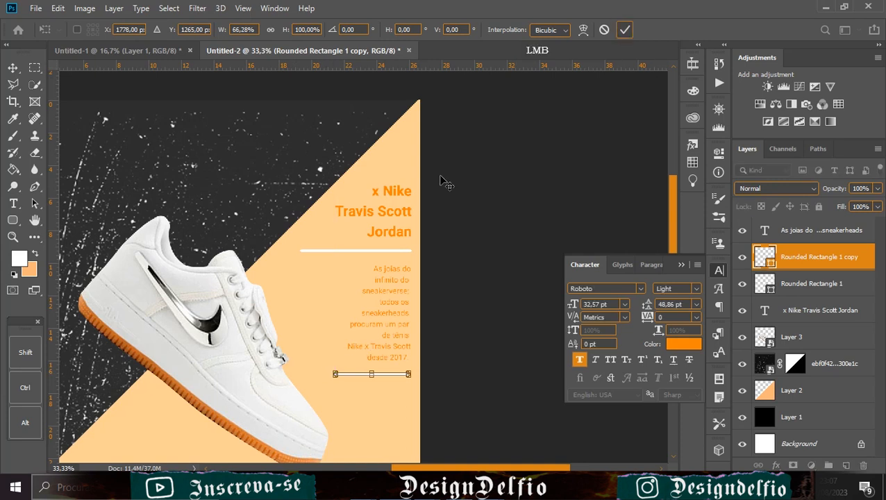
click(346, 252)
key(ctrl+t)
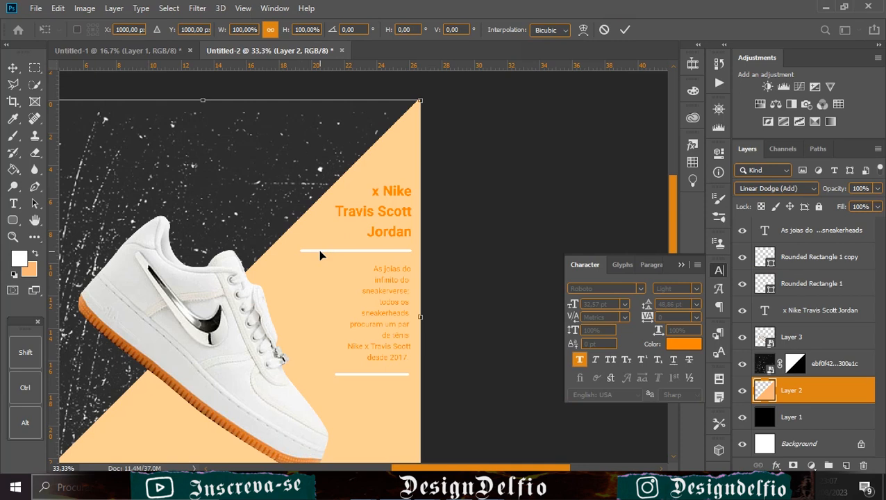
click(602, 35)
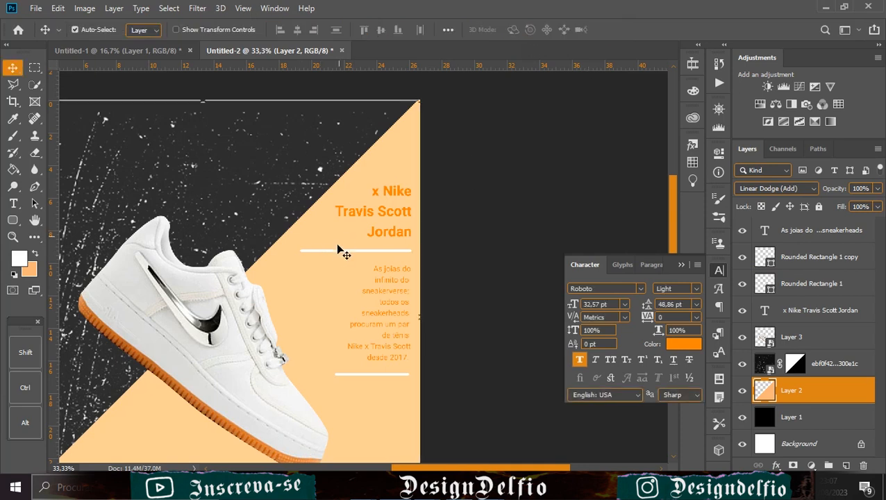
Step: Shorten the white line below the product title to less than half its length, keeping its right end in place
ctrl+click(336, 252)
key(ctrl+t)
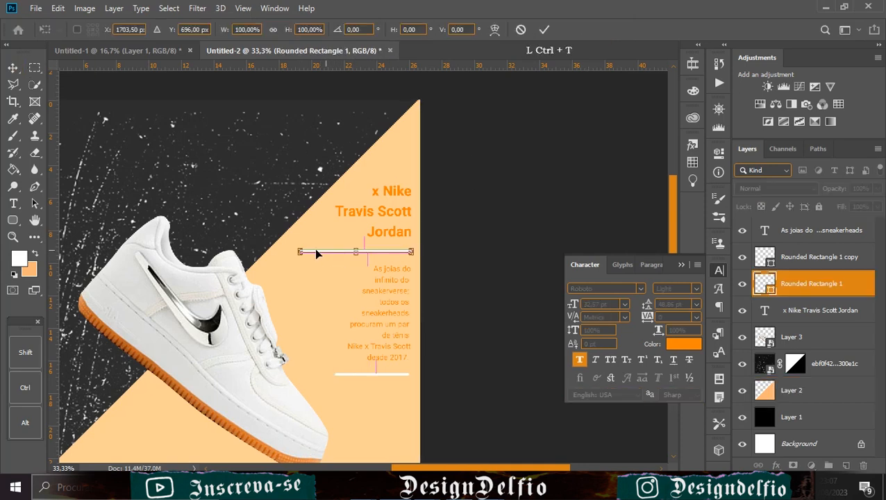
drag(297, 251, 325, 251)
right_click(325, 251)
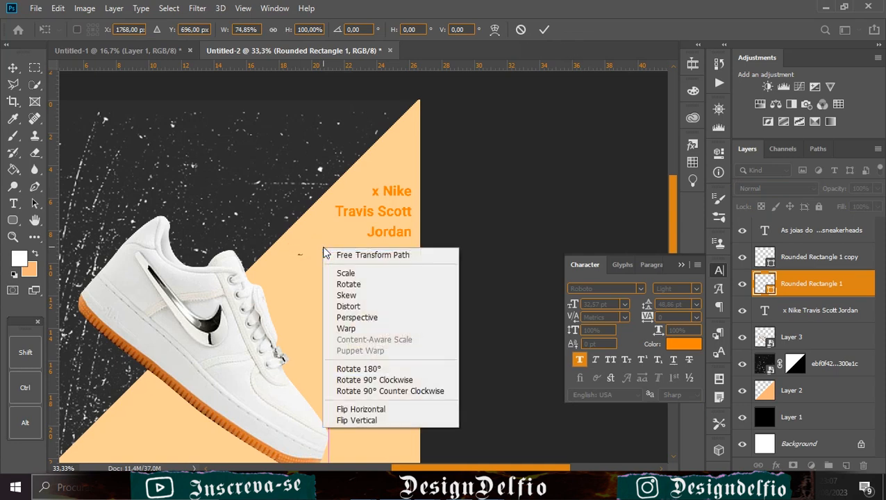
click(315, 260)
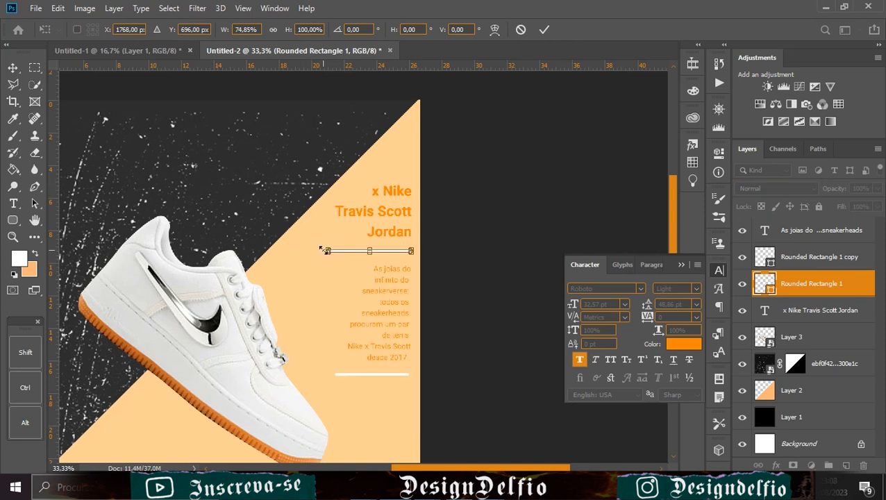
drag(327, 251, 357, 250)
click(544, 30)
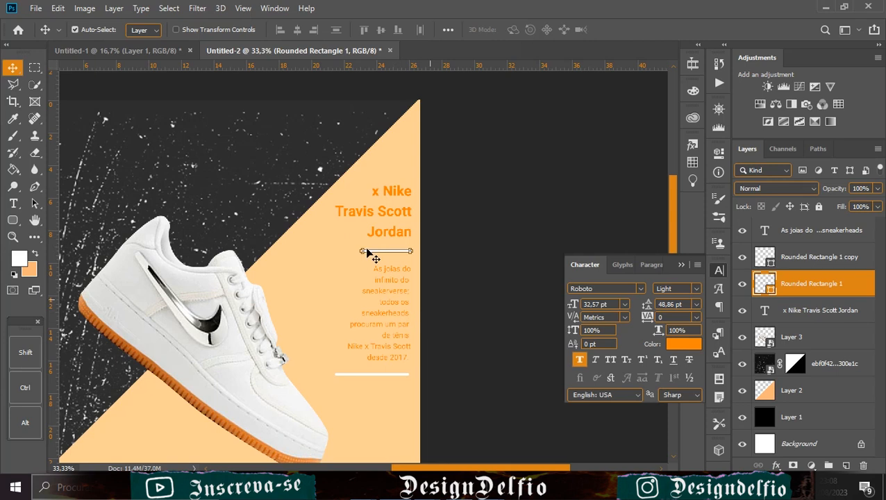
Step: Add credit text near the line below the description, with "Escrito por", the writer's name, "Traduzido por" and the translator's name on four lines
scroll(473, 362, down, 5)
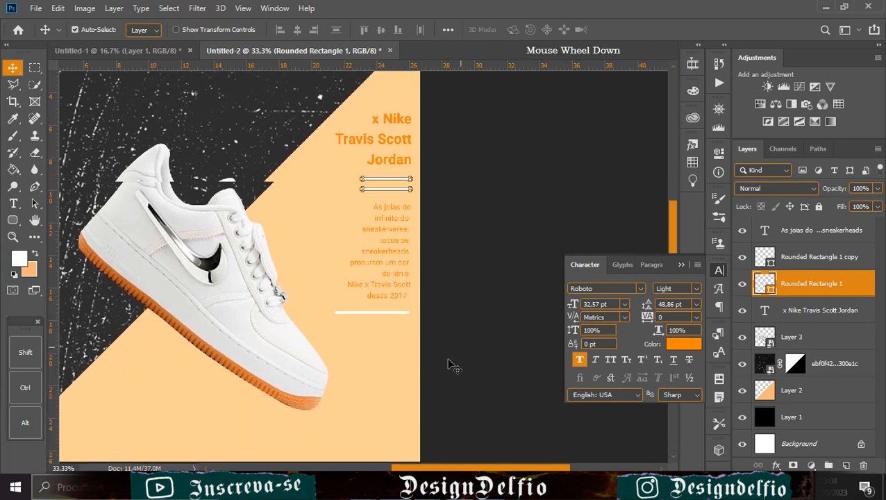
mouse_move(459, 486)
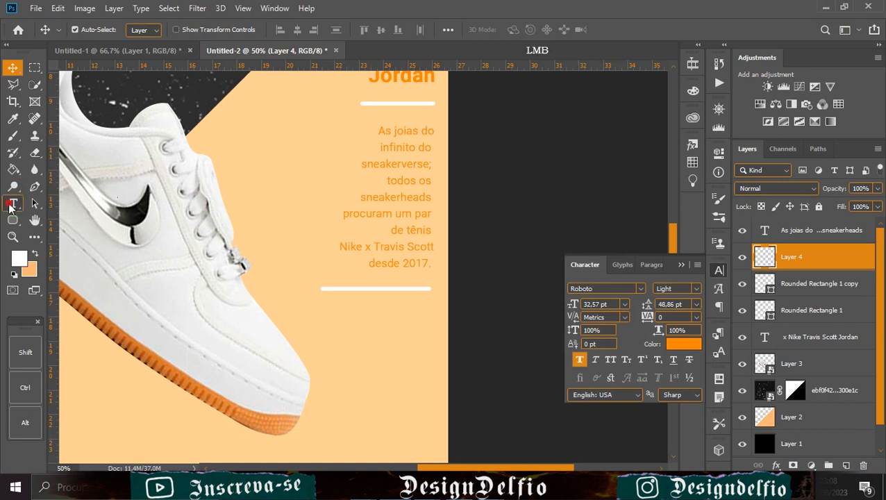
click(12, 203)
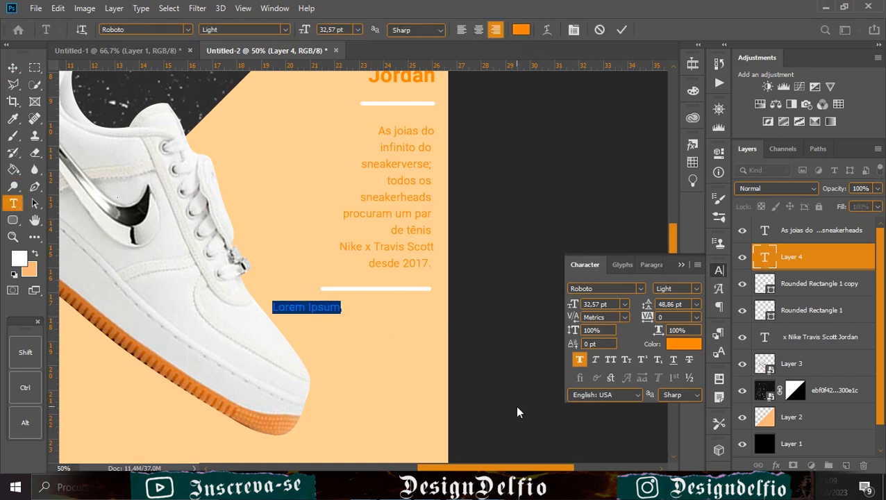
text(Escrito por Joseph Furness Traduzido por Carolina Belleze)
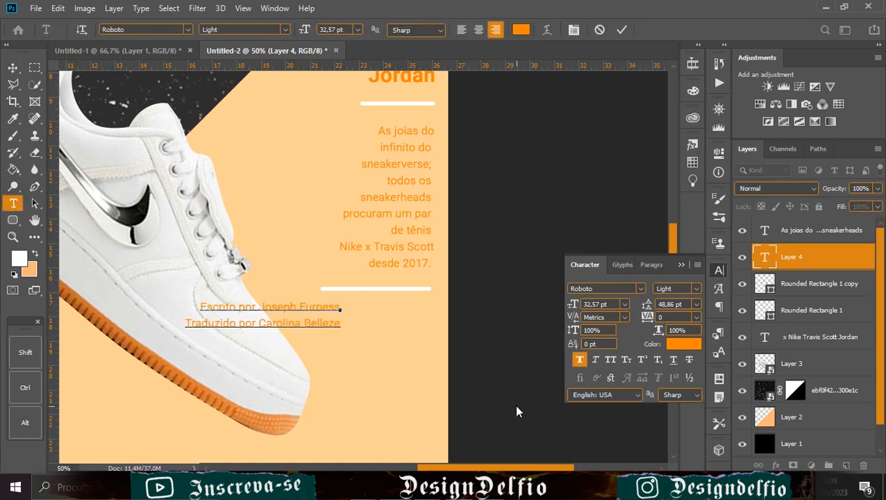
key(Return)
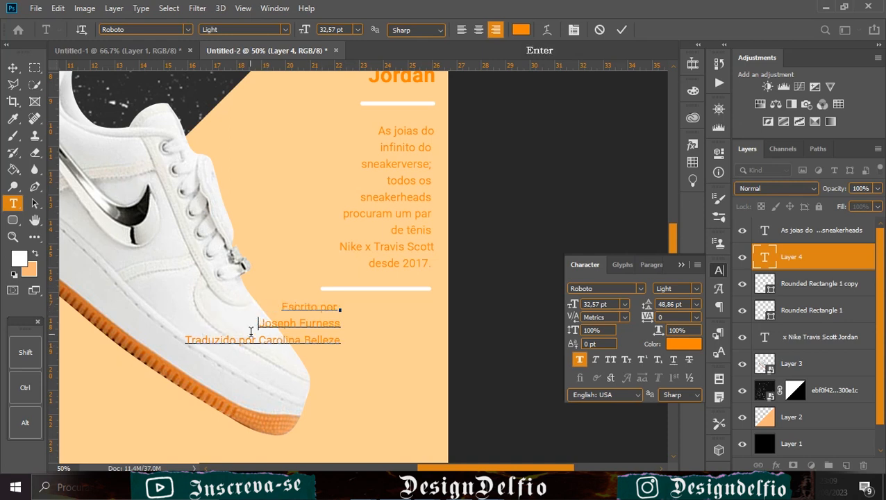
key(Return)
click(622, 30)
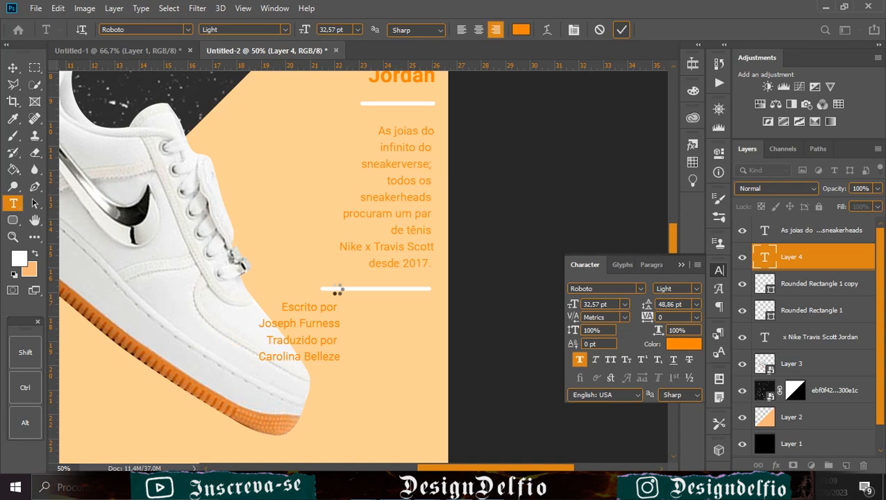
Step: Move the credit text beneath the lower white line, near its right end, and delete the trailing spaces in its lines
key(v)
drag(352, 326, 417, 334)
key(t)
click(426, 302)
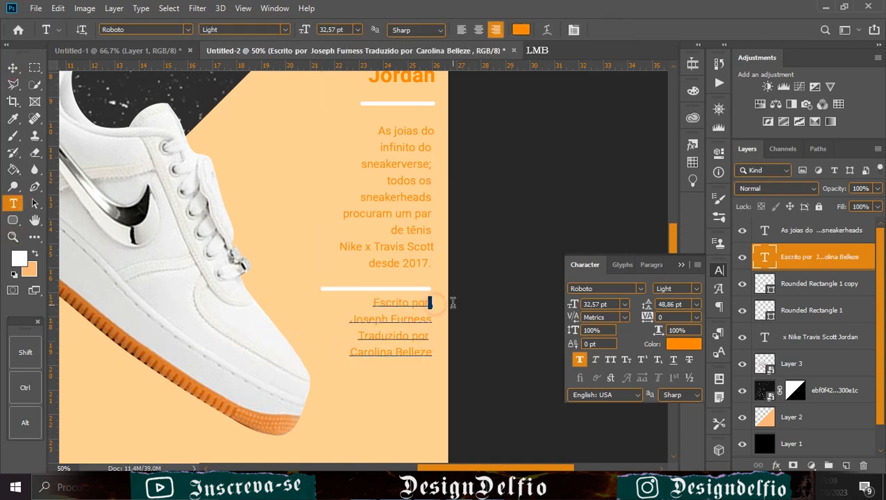
key(BackSpace)
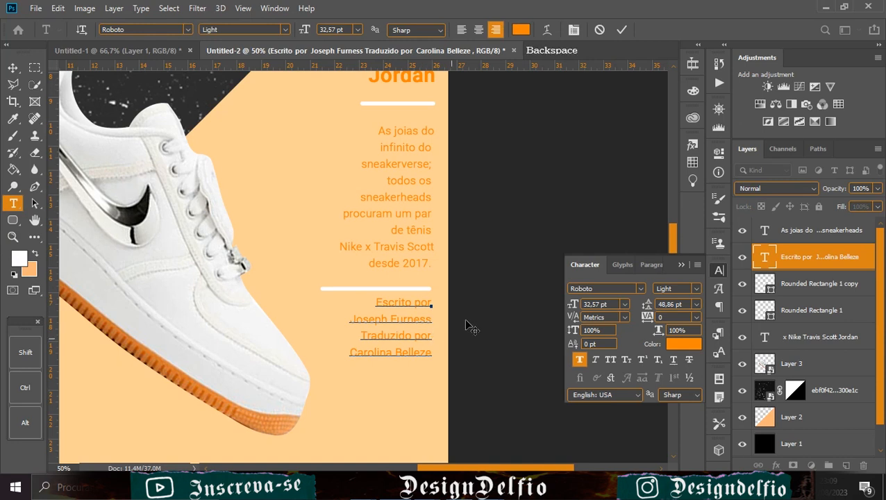
click(622, 30)
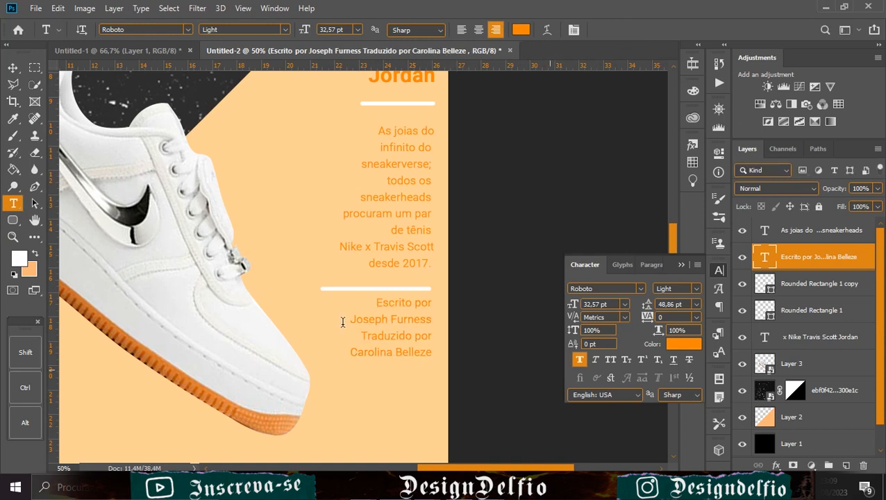
Step: Set the credit text's leading to 60 pt and move the text slightly down from the line above
click(13, 67)
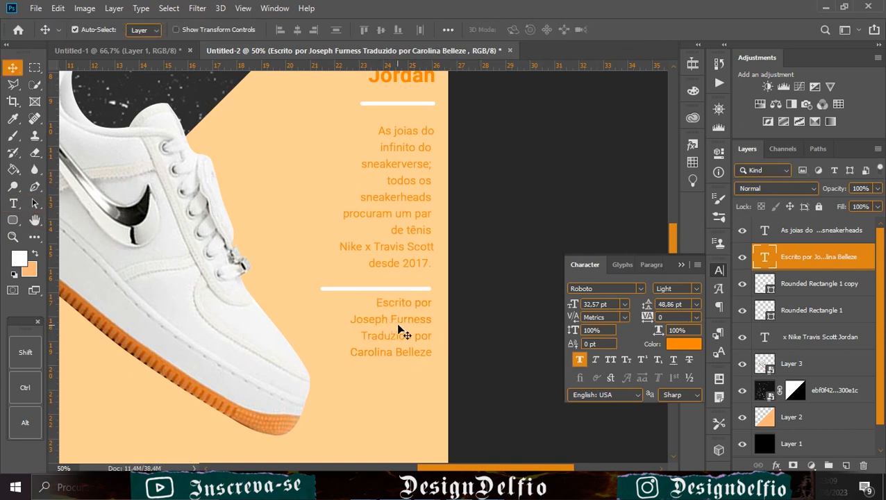
click(699, 305)
click(681, 455)
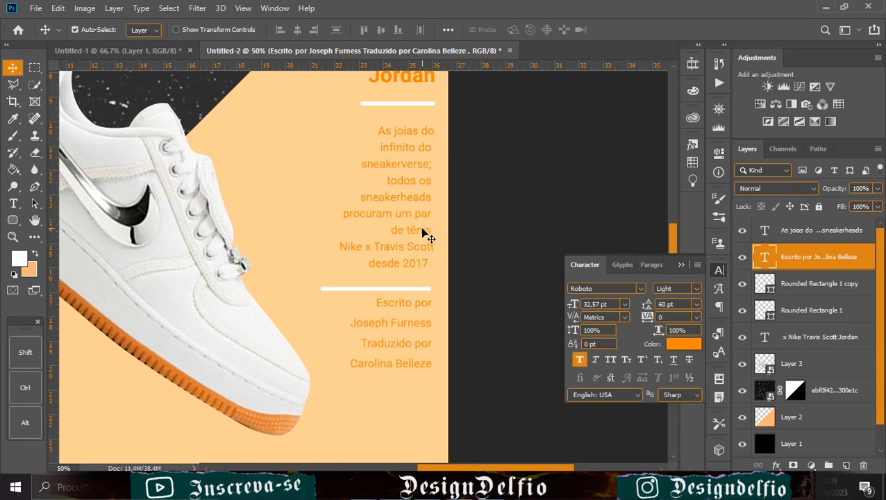
drag(417, 306, 417, 312)
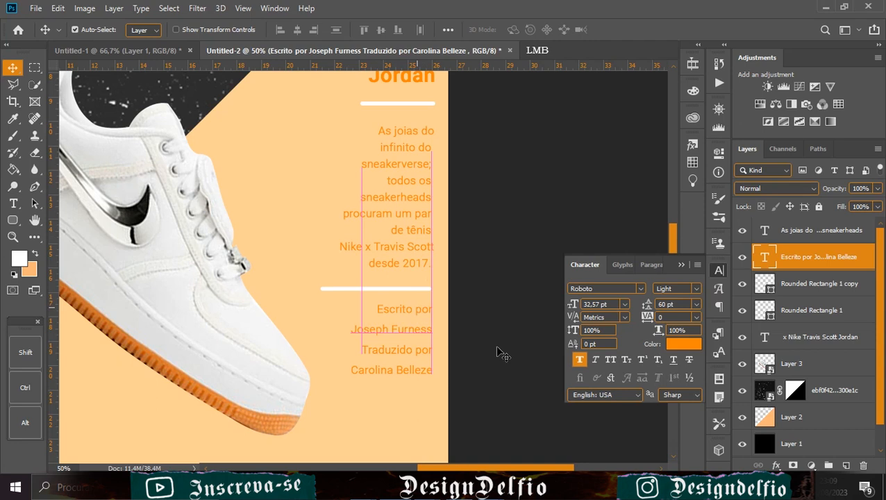
Step: Duplicate the white line above the credits to just below them, and shorten the copy slightly from its left end
scroll(391, 386, down, 5)
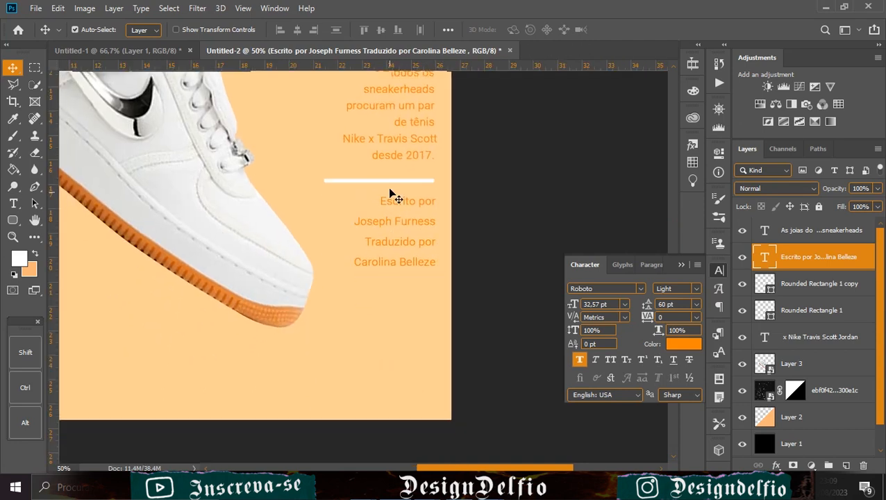
ctrl+click(392, 182)
drag(390, 182, 394, 287)
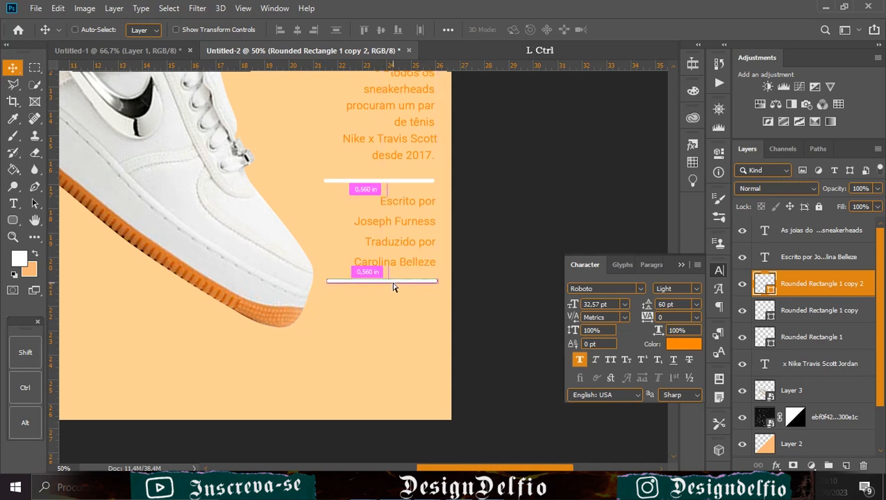
key(ctrl+t)
drag(328, 281, 362, 280)
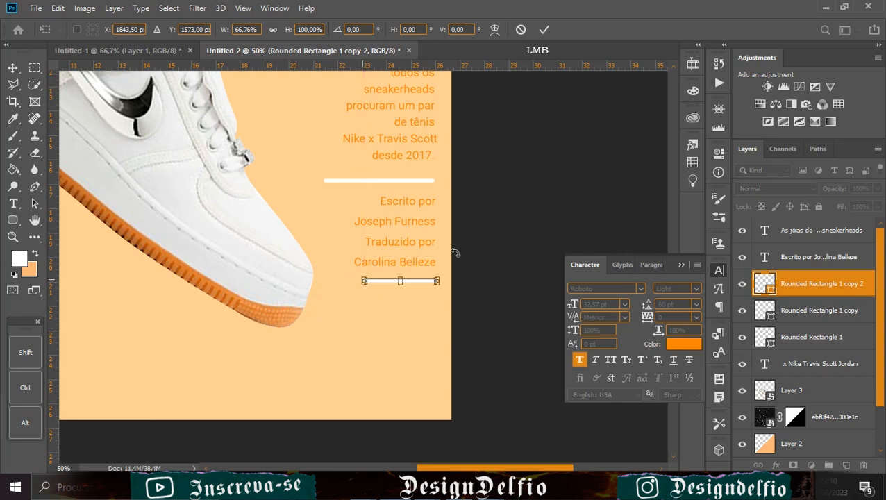
click(544, 29)
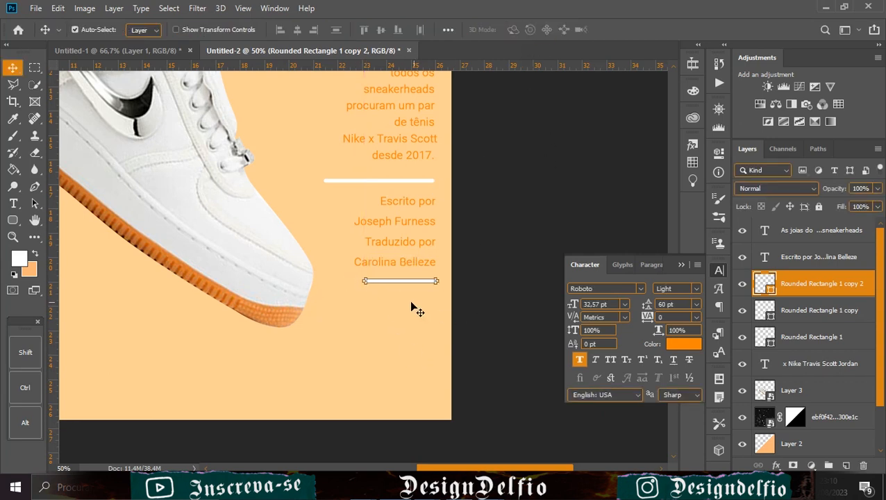
key(ctrl+t)
drag(363, 280, 343, 281)
click(544, 29)
Step: Place the white Nike swoosh logo directly beneath the lowest white line, about as wide as the line
key(ctrl+plus)
drag(389, 356, 363, 296)
drag(272, 250, 446, 266)
drag(330, 266, 317, 268)
drag(397, 268, 408, 272)
drag(382, 303, 383, 319)
drag(384, 286, 350, 290)
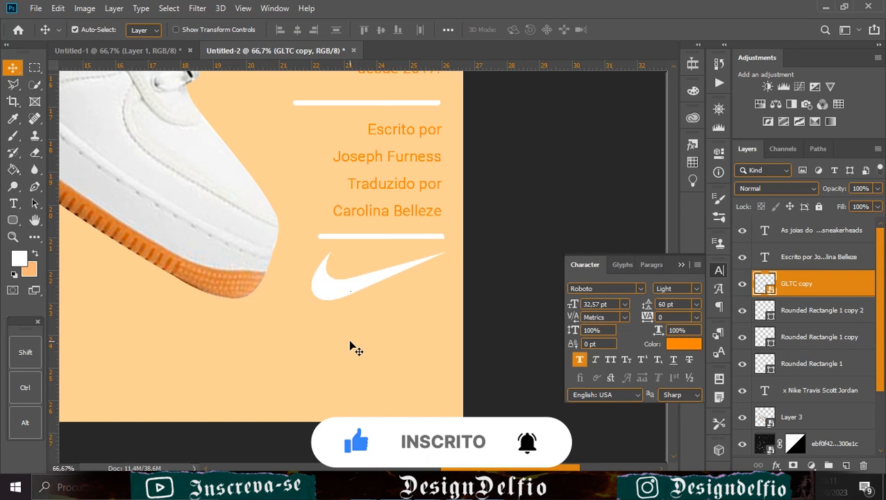
Step: Scale the Nike swoosh down so it is slightly narrower than the line above, and shift the sneaker slightly left and up
key(ctrl+minus)
key(ctrl+minus)
key(ctrl+minus)
key(ctrl+minus)
key(ctrl+plus)
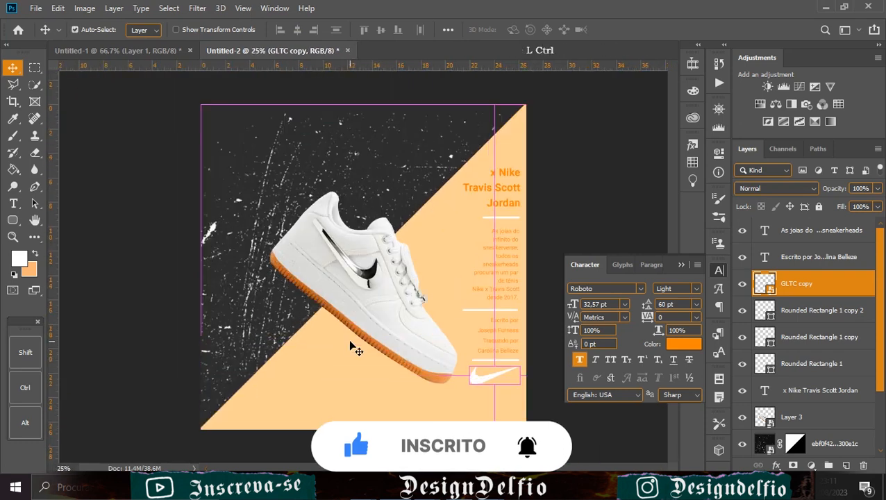
key(ctrl+t)
drag(469, 376, 478, 375)
click(498, 29)
drag(388, 312, 370, 314)
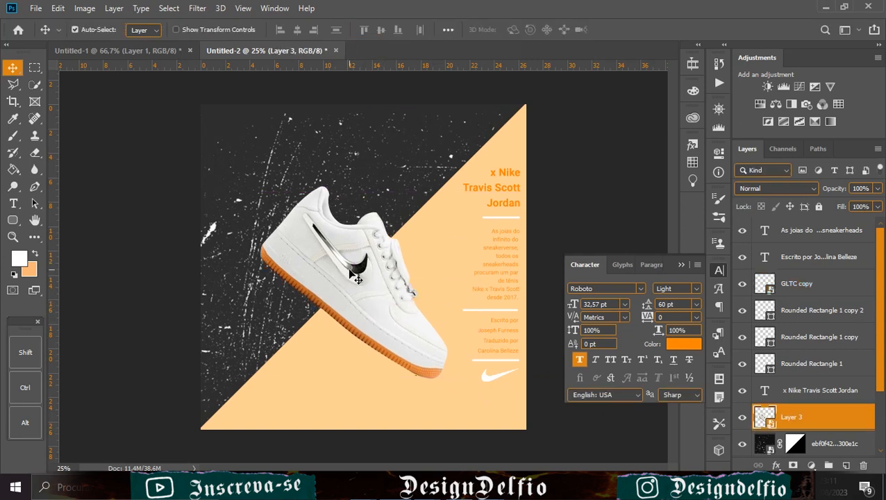
Step: Draw a rounded rectangle of about 257 by 66 px beside the sneaker's laces and fill it with black
scroll(356, 279, up, 2)
drag(407, 299, 343, 375)
key(ctrl+plus)
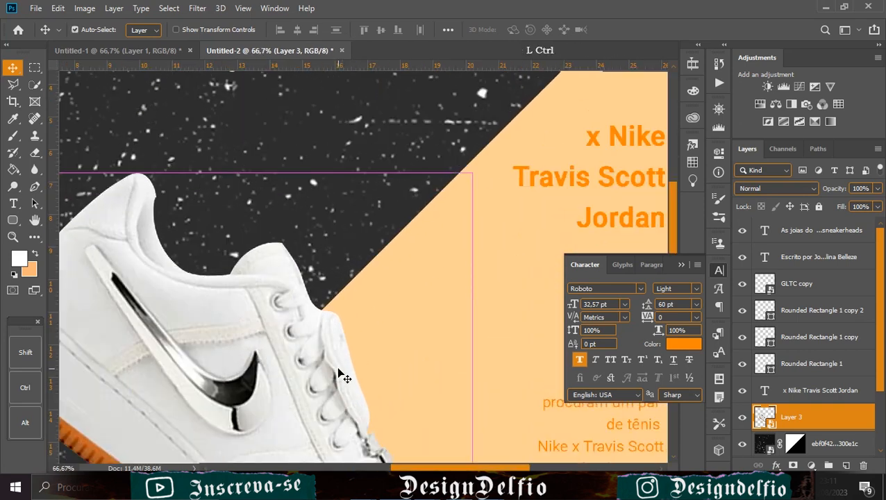
click(13, 220)
drag(341, 317, 453, 344)
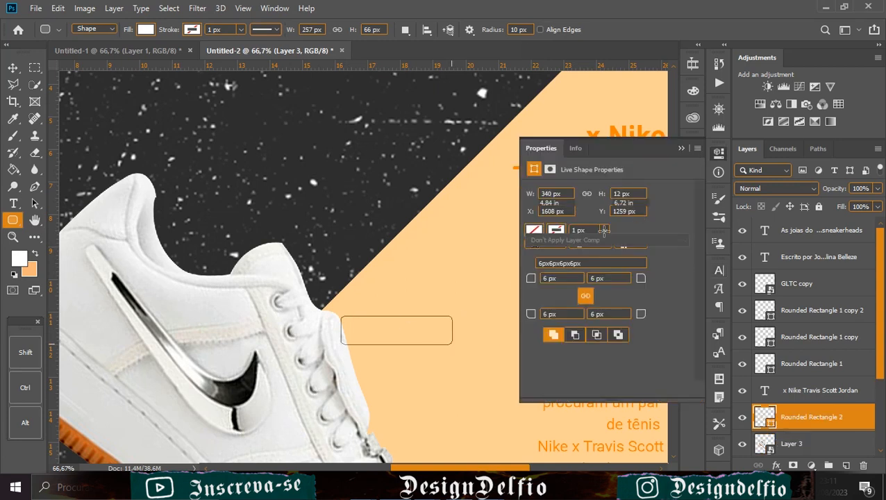
click(537, 232)
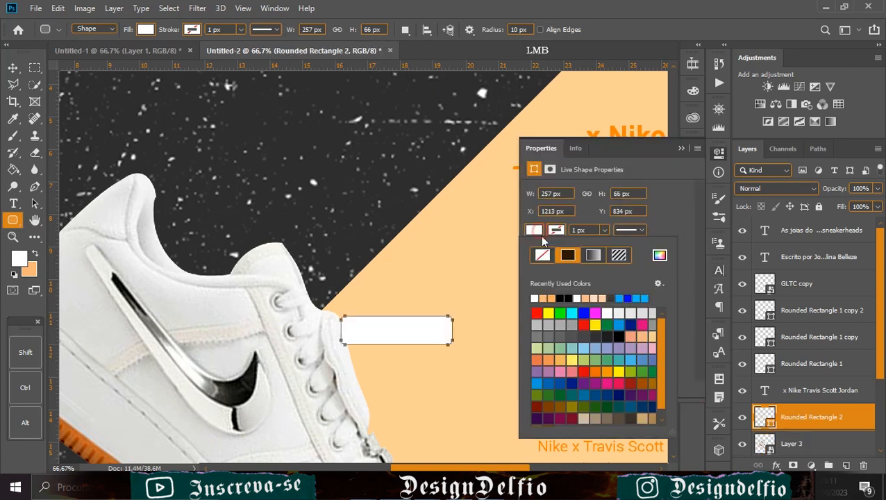
click(574, 299)
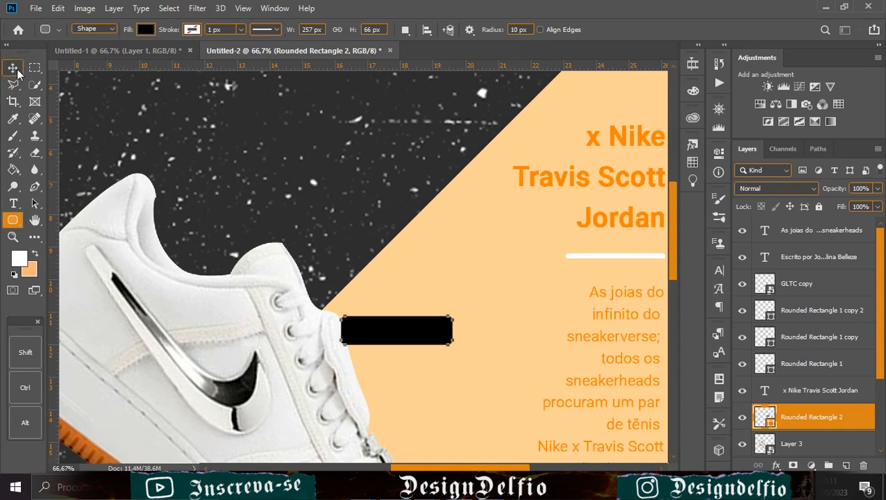
Step: Move the black rectangle lower along the sneaker's laces and narrow it to about 89% of its width
click(15, 70)
drag(389, 330, 453, 391)
key(ctrl+t)
click(625, 29)
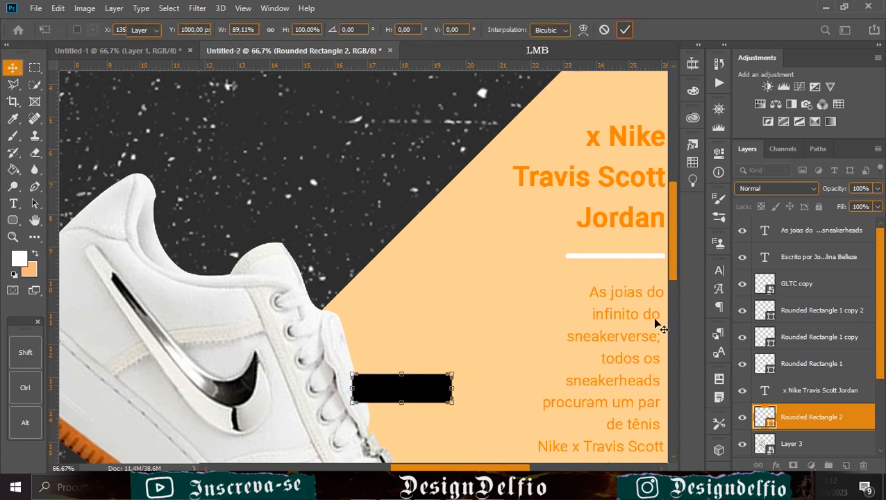
Step: Add the text "FARFETCH" near the top of the sneaker's laces, above the black rectangle
key(t)
click(351, 289)
key(BackSpace)
text(FARFETCH)
click(617, 31)
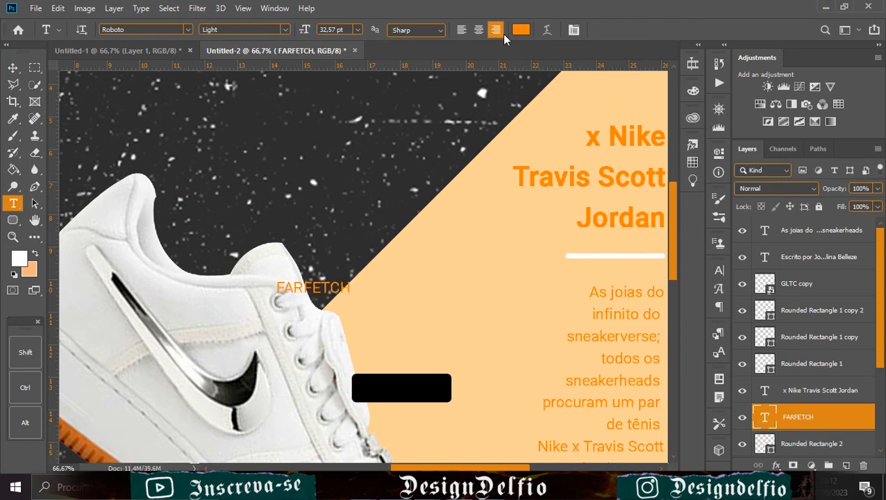
Step: Color the FARFETCH text white (ffffff) and move it onto the black rectangle
click(521, 30)
click(549, 231)
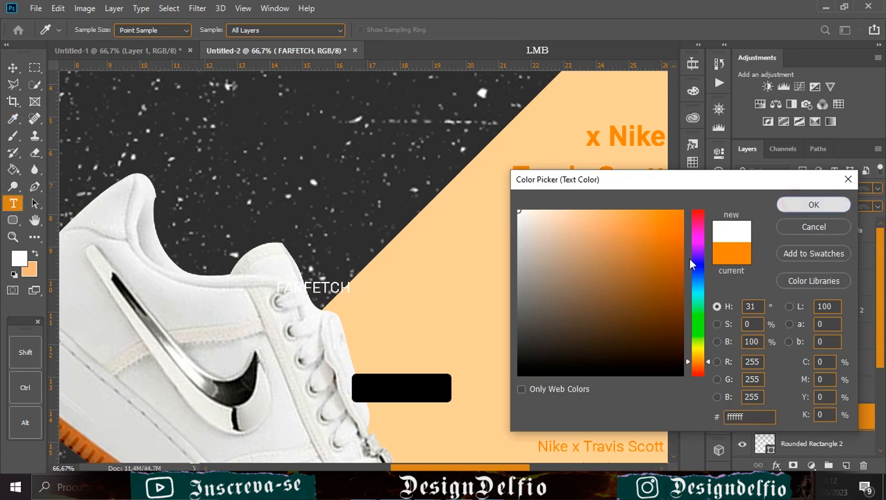
click(834, 204)
click(720, 288)
click(689, 344)
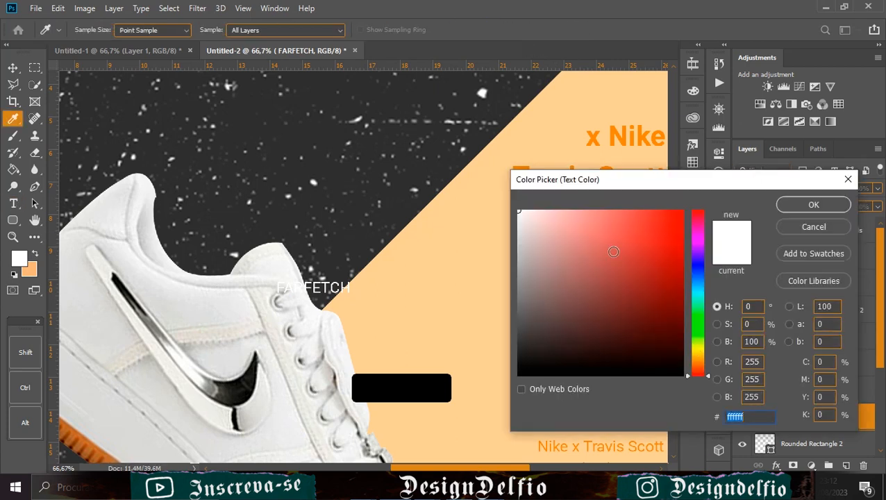
click(833, 204)
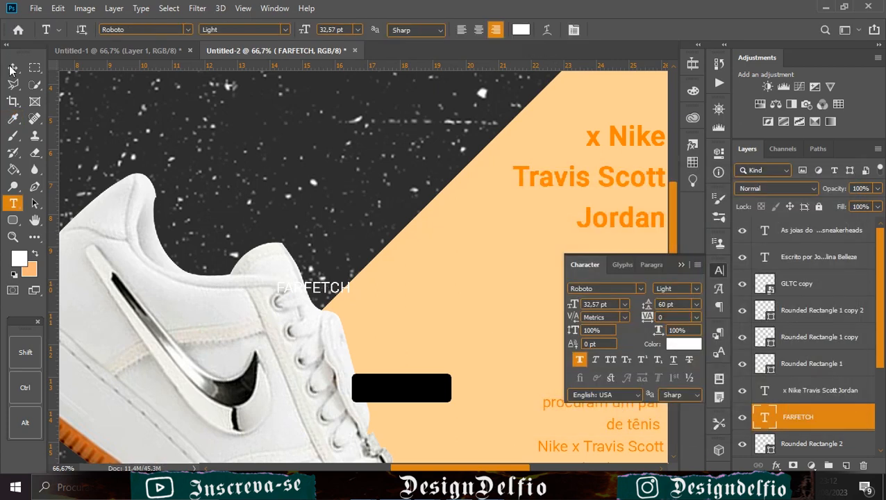
click(11, 67)
drag(332, 292, 419, 391)
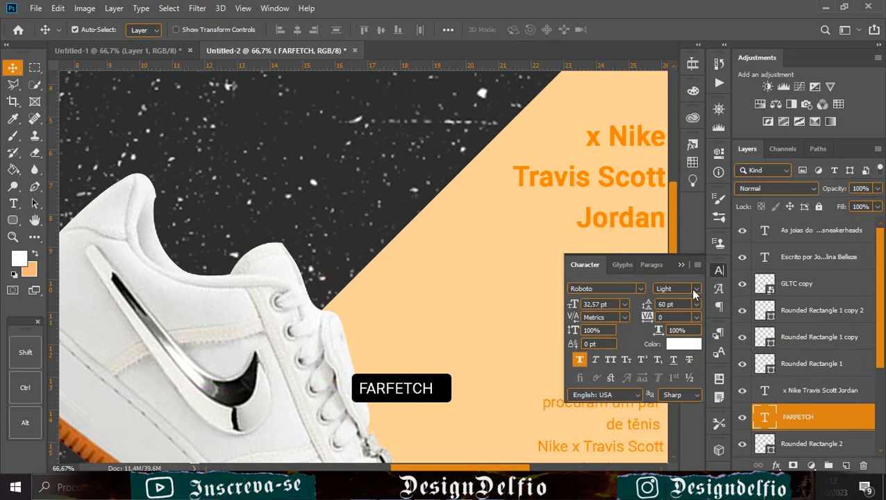
Step: Set the FARFETCH text to Medium weight, 48 pt leading and 50 tracking, and center it on the black rectangle
click(695, 289)
click(734, 387)
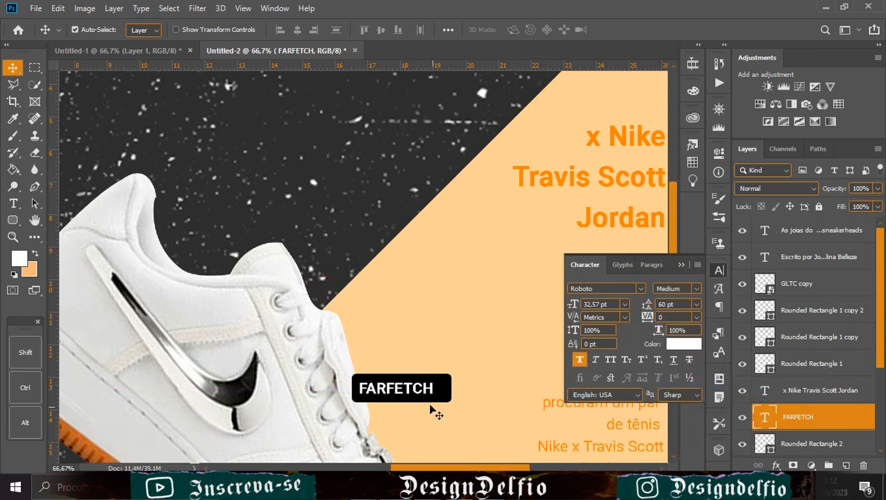
drag(417, 395, 424, 394)
click(696, 306)
click(671, 438)
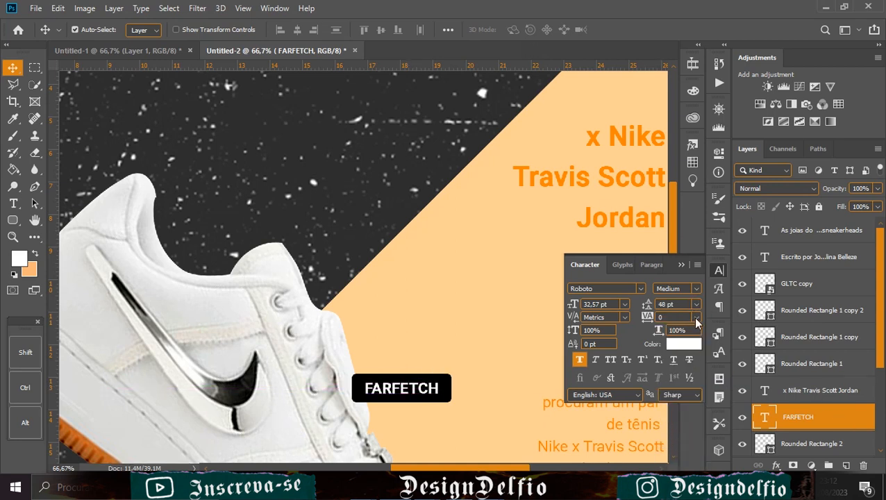
click(695, 318)
click(673, 428)
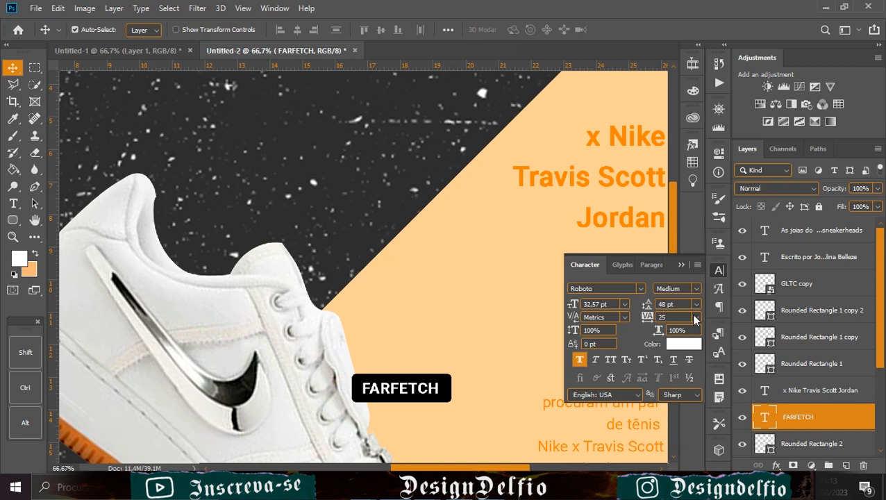
click(696, 317)
click(673, 435)
drag(417, 390, 429, 393)
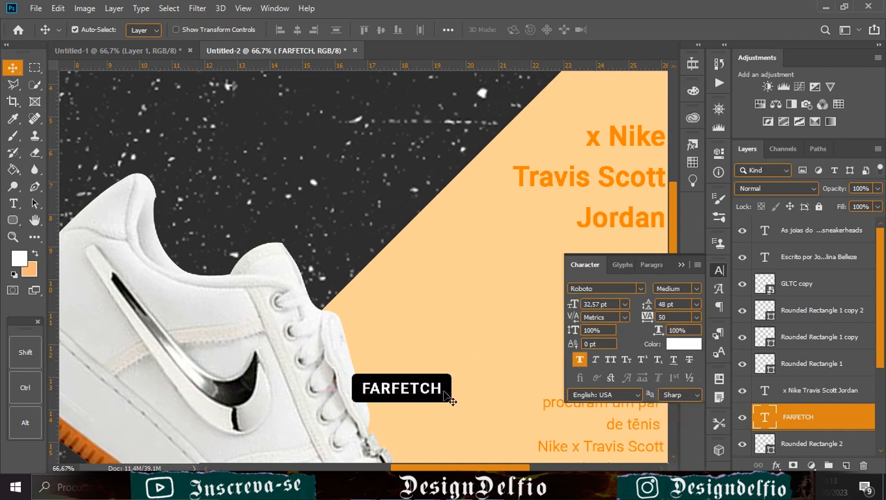
Step: Mask the black rectangle with the inverted outline of the sneaker so that it sits behind the shoe
ctrl+click(765, 445)
scroll(694, 395, down, 3)
scroll(778, 427, down, 2)
click(792, 417)
ctrl+click(765, 417)
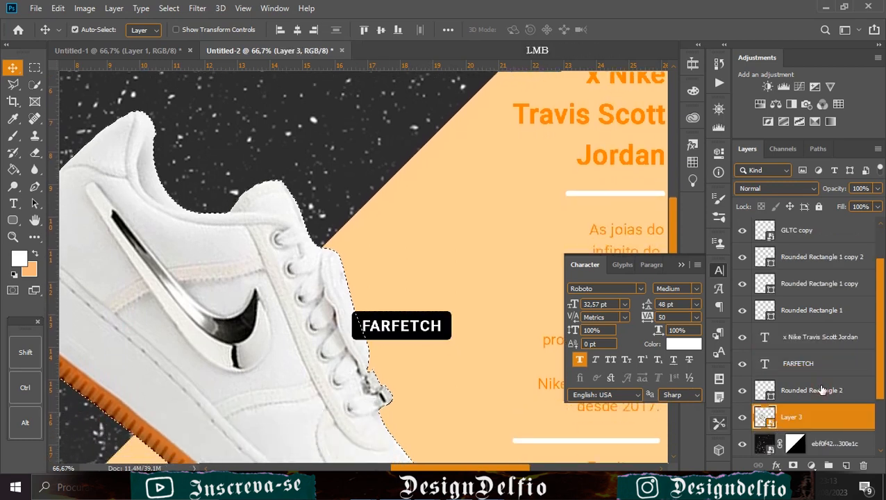
click(822, 391)
click(794, 465)
key(ctrl+i)
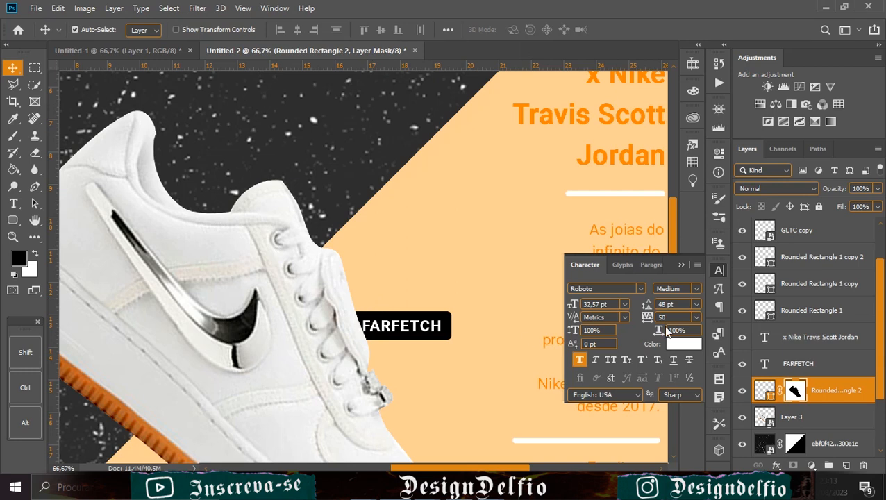
Step: Scale the FARFETCH text and its black rectangle down together to about two thirds, keeping their left edge at the laces
key(ctrl+minus)
key(ctrl+minus)
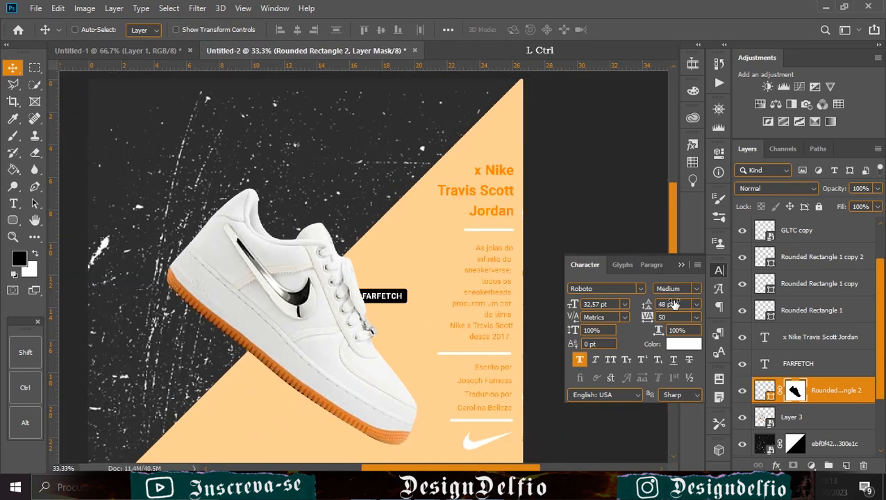
click(797, 367)
key(ctrl+t)
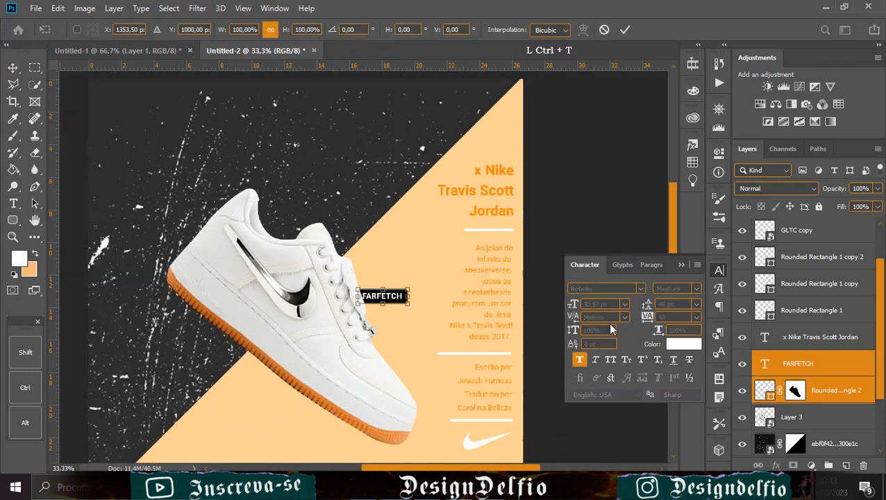
drag(412, 291, 441, 278)
click(625, 29)
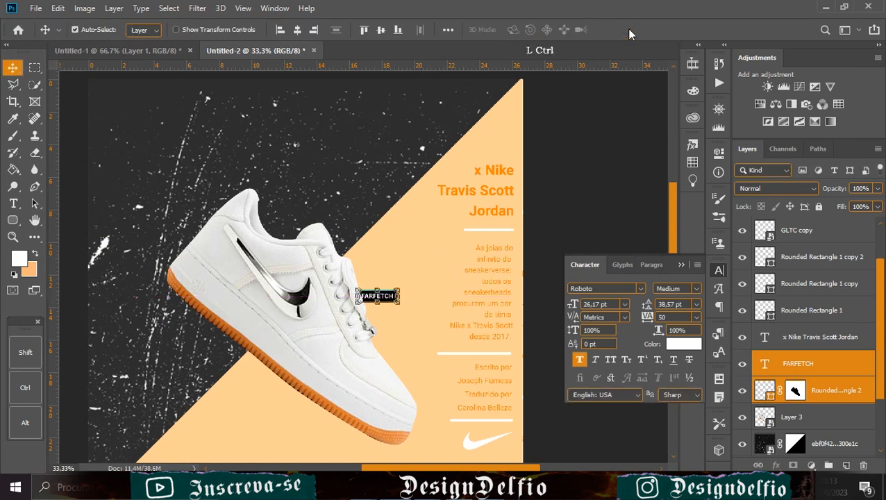
key(ctrl+minus)
key(ctrl+plus)
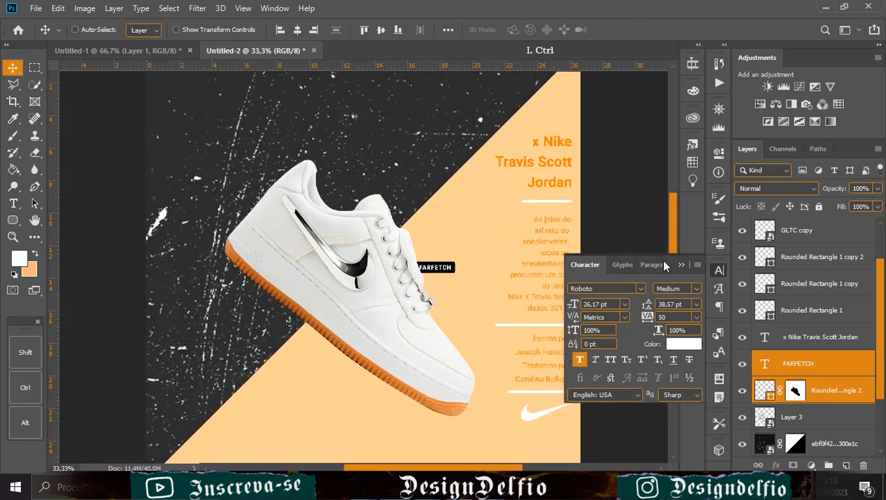
key(ctrl+t)
drag(453, 267, 446, 267)
click(625, 30)
scroll(244, 348, down, 2)
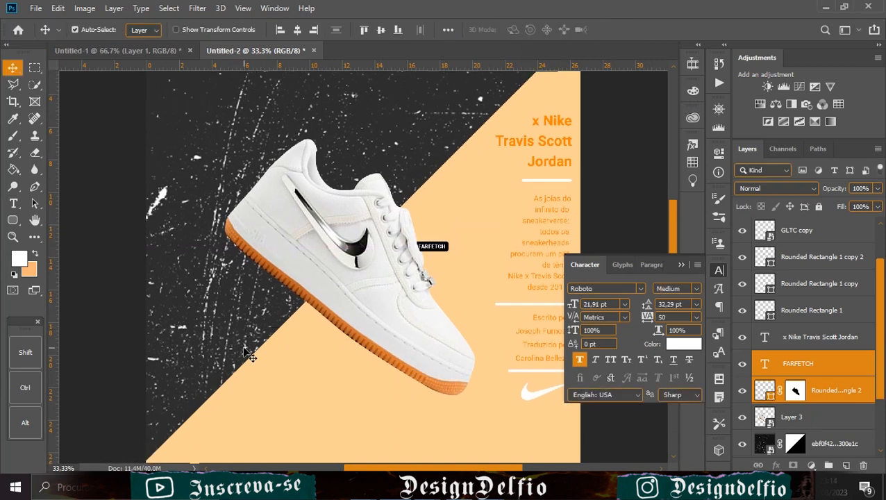
Step: Add the text "Travis Scott x Nike Air Force 1" on a new layer and place it in the dark area above the sneaker
key(ctrl+plus)
key(ctrl+minus)
key(ctrl+minus)
key(ctrl+minus)
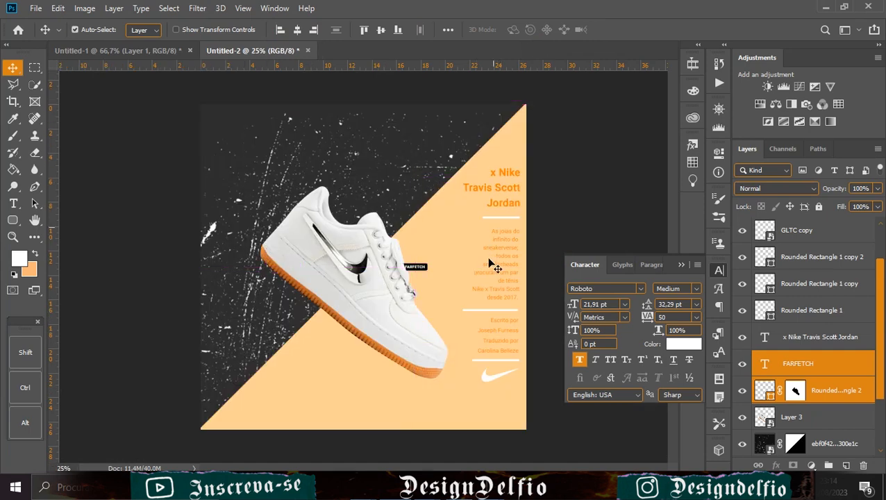
scroll(781, 319, up, 2)
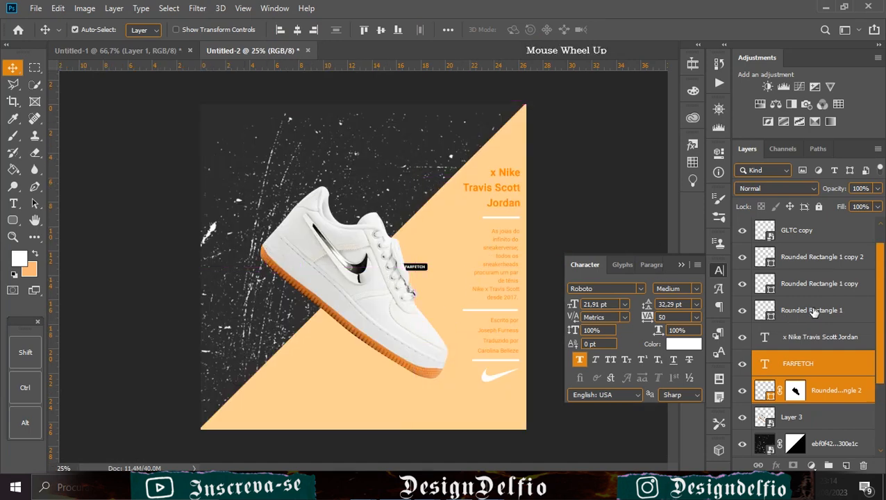
click(810, 258)
click(847, 465)
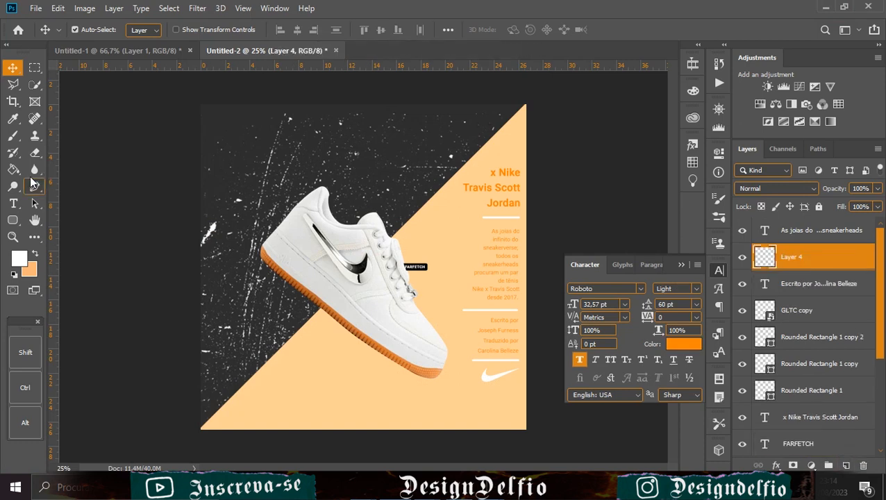
click(13, 202)
click(305, 142)
key(BackSpace)
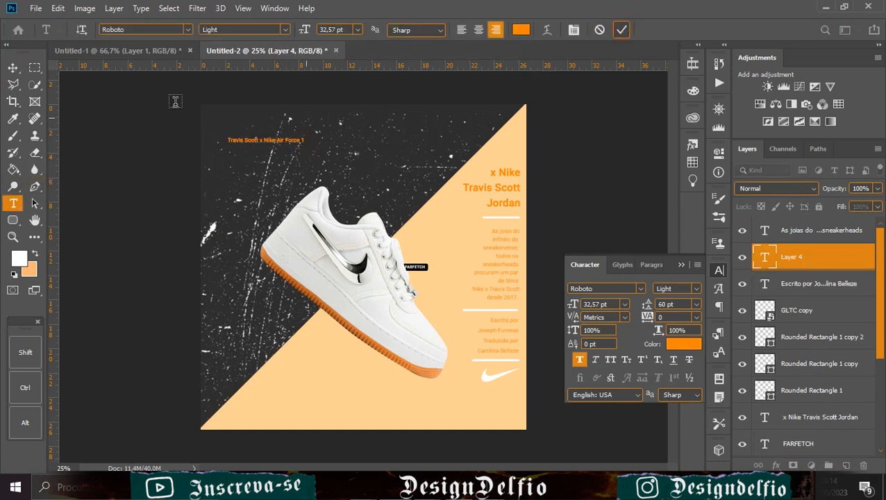
key(ctrl+Return)
key(v)
drag(264, 140, 338, 136)
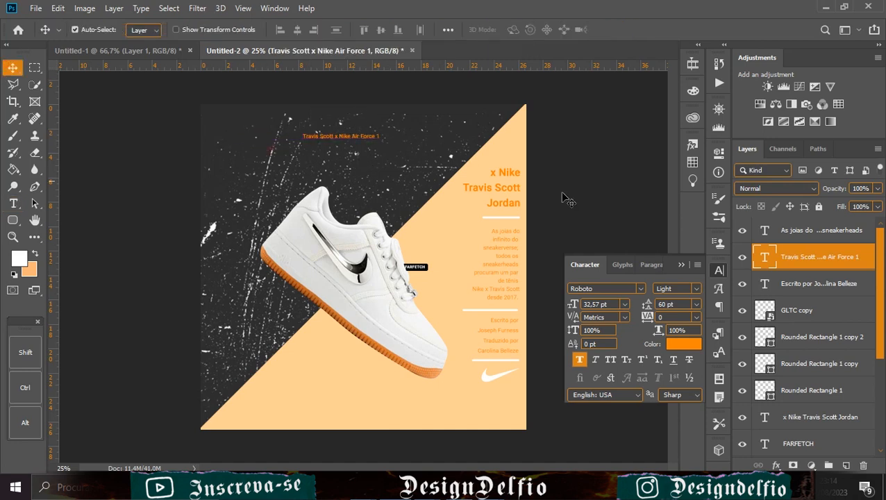
Step: Set the "Travis Scott x Nike Air Force 1" text to 48 pt and move it slightly to the right
click(623, 306)
click(623, 447)
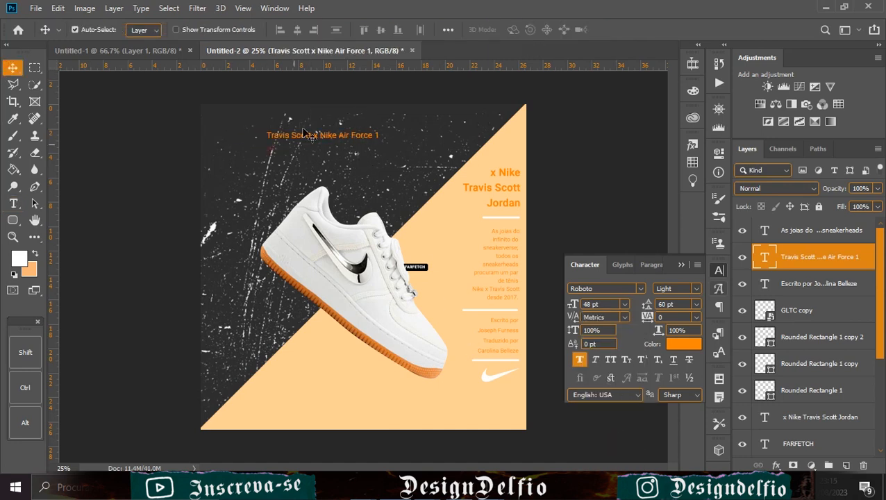
drag(337, 141, 360, 144)
Step: Color the "Travis Scott x Nike Air Force 1" text white and set its font style to Medium
click(684, 344)
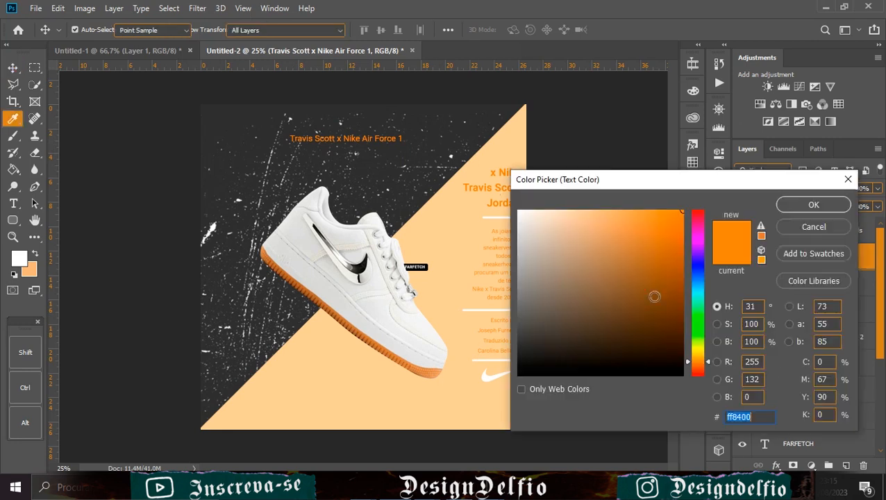
click(519, 211)
click(833, 208)
click(695, 289)
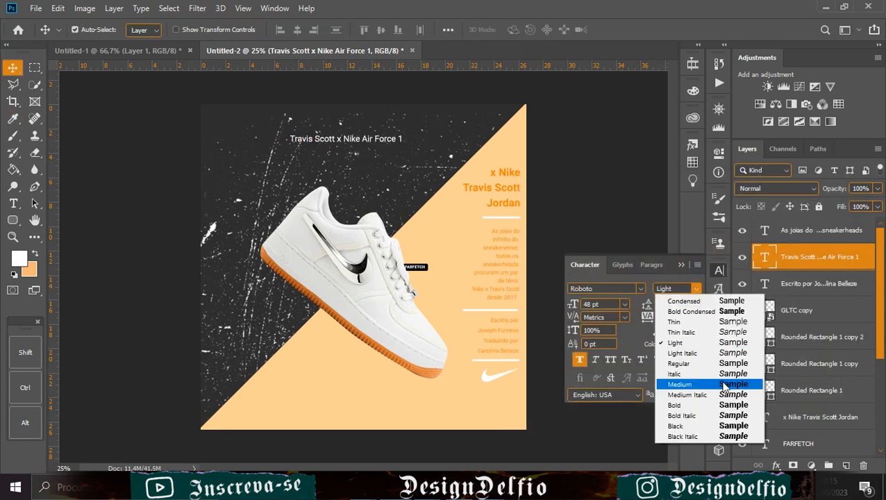
click(718, 386)
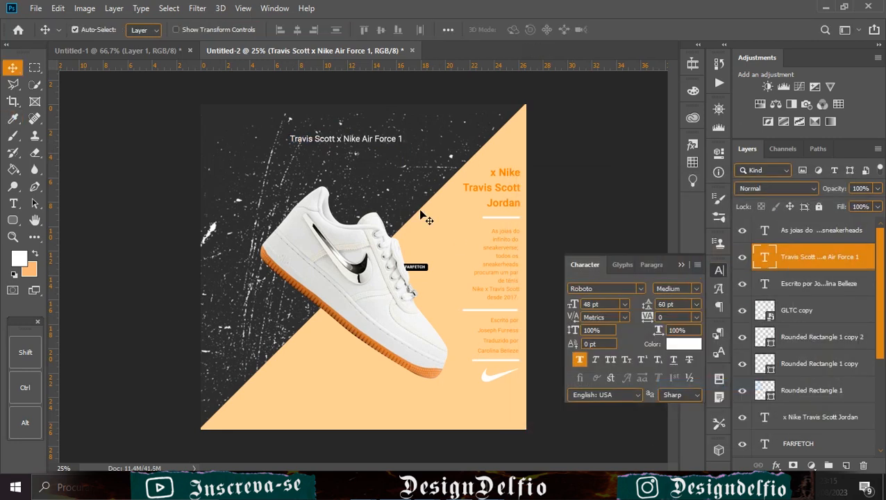
Step: Break the white title above the sneaker into two lines: "Travis Scott" and "x Nike Air Force 1"
click(13, 205)
click(336, 139)
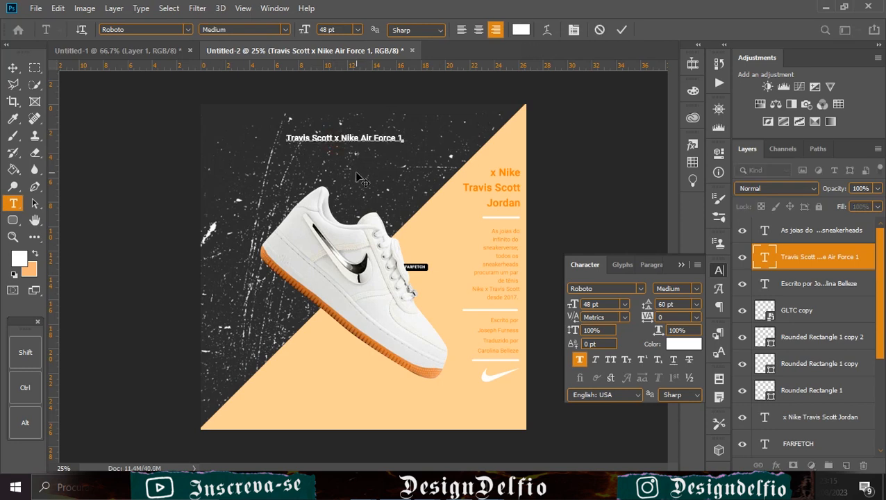
key(Return)
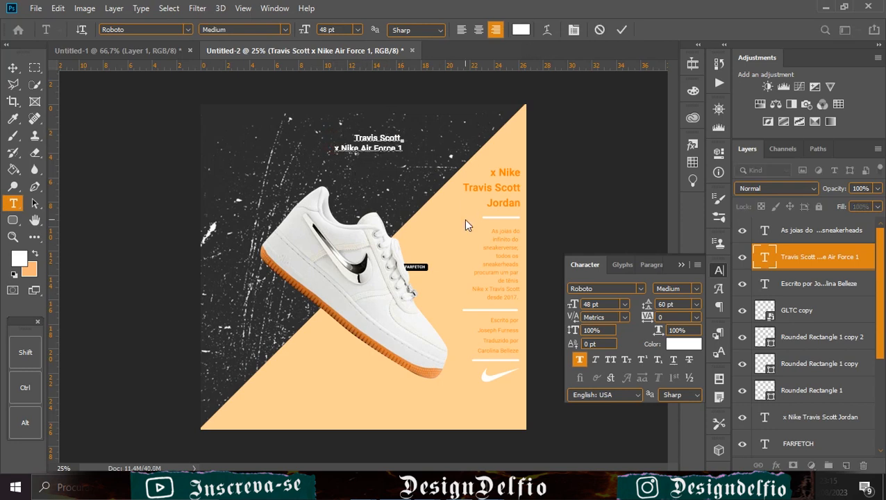
key(Right)
key(BackSpace)
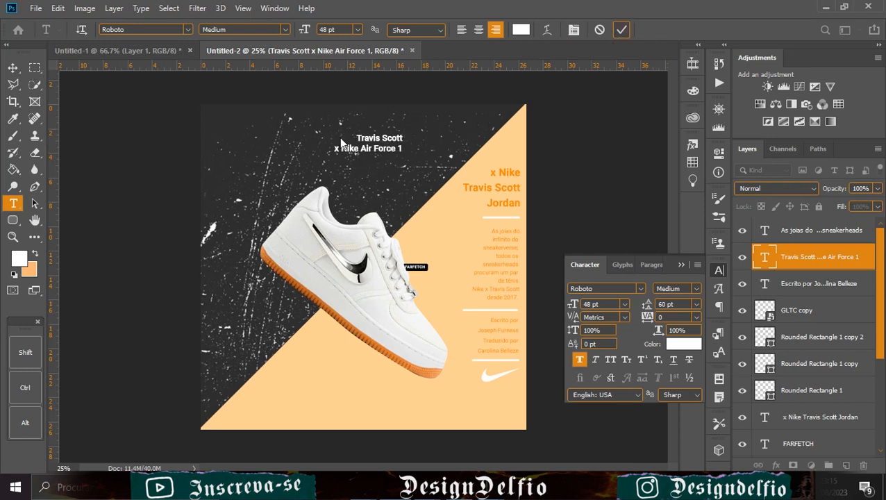
click(621, 30)
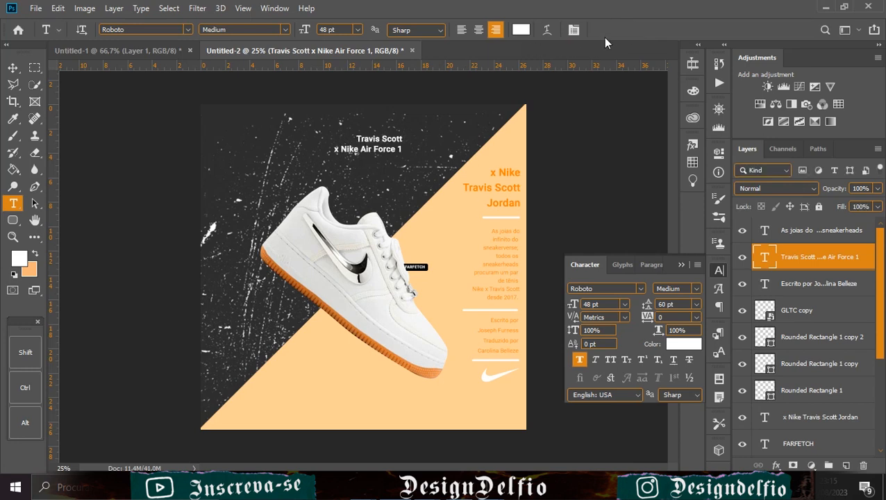
Step: Scale the two-line title to about 177% near the canvas's upper edge and set its tracking to -25
click(12, 67)
drag(380, 156, 416, 139)
key(ctrl+t)
drag(306, 141, 298, 141)
drag(376, 149, 376, 141)
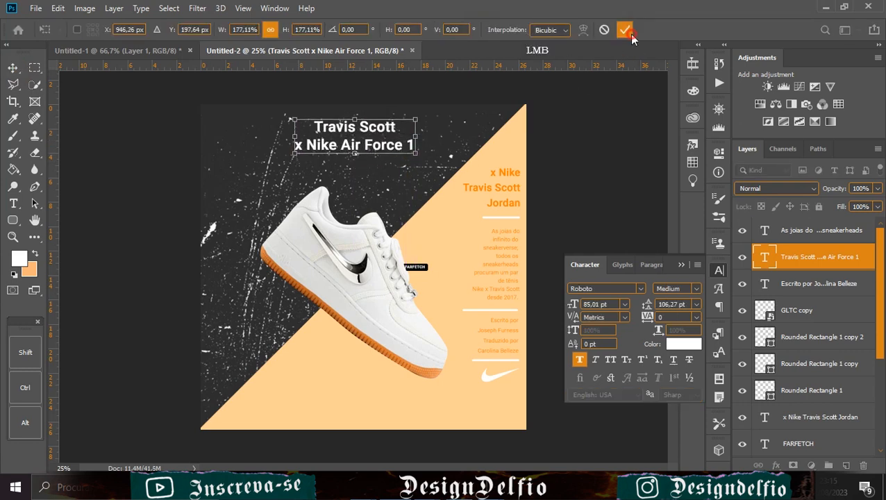
click(629, 34)
click(696, 316)
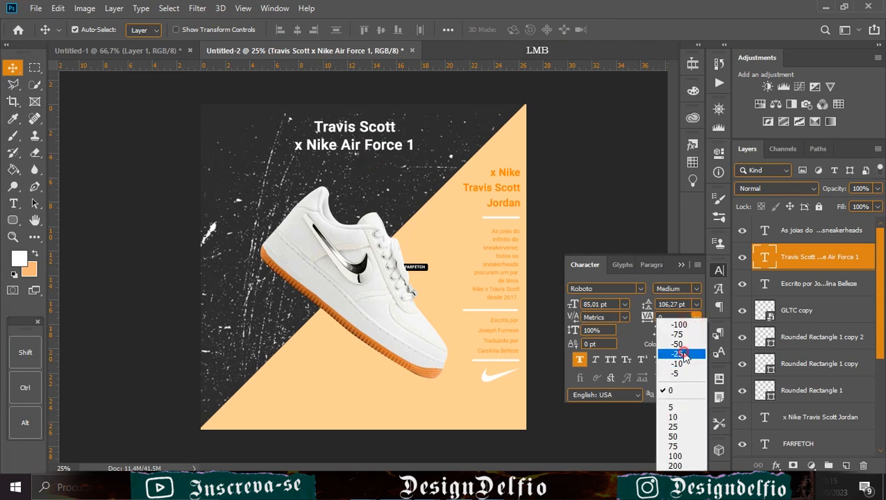
click(681, 354)
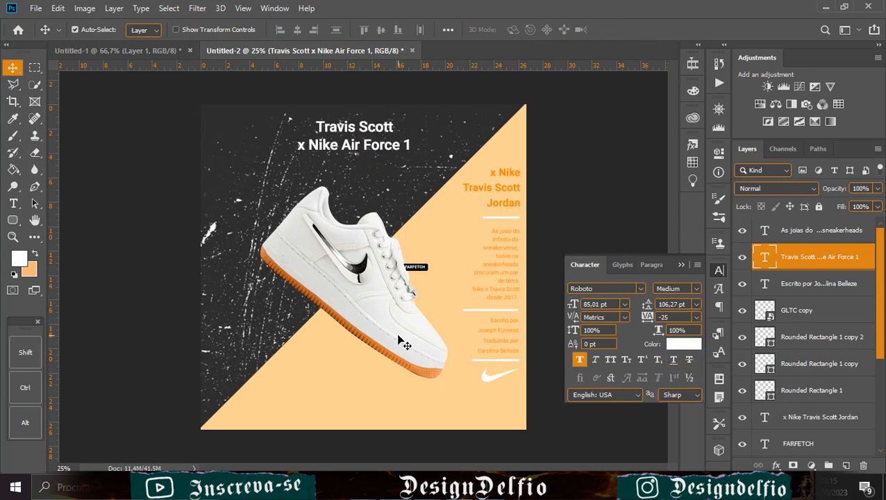
Step: Nudge the sneaker, the FARFETCH text and its masked black rectangle slightly downward together
click(378, 340)
click(814, 331)
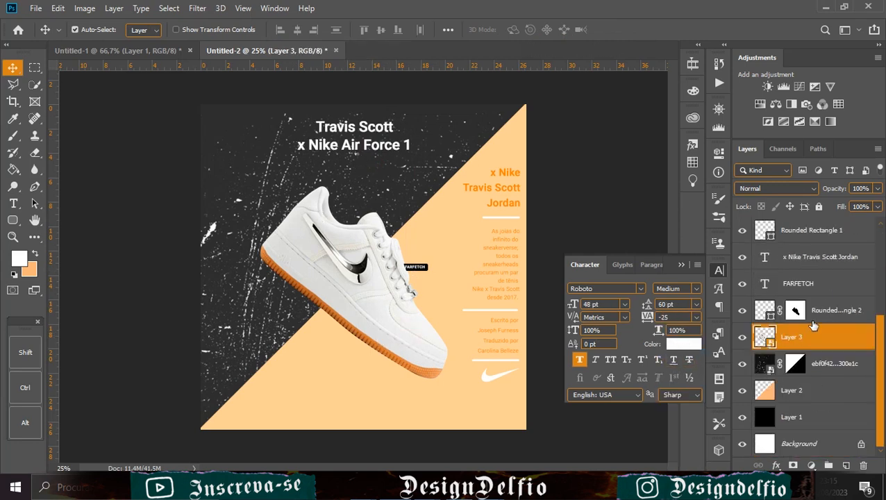
shift+click(820, 283)
key(Down)
key(Down)
key(Down)
key(Down)
key(Down)
key(Down)
key(Down)
key(Down)
key(Down)
key(Down)
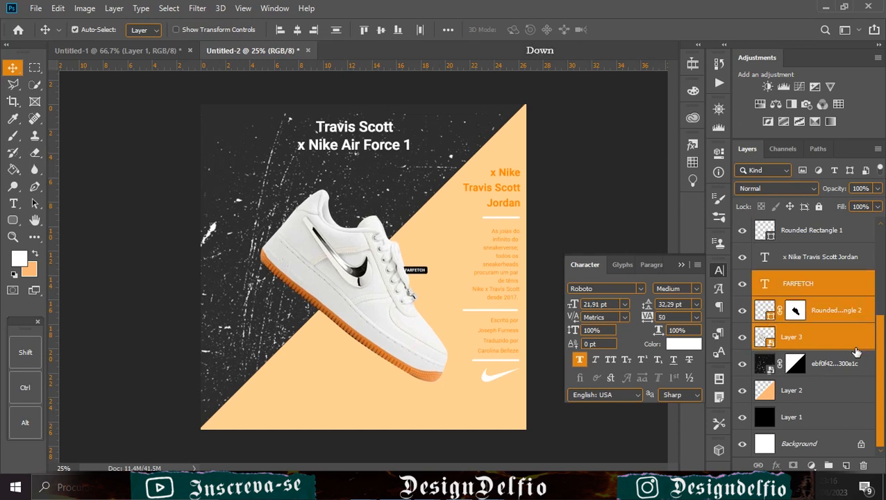
key(Up)
key(Up)
Step: Move the two-line title slightly up and center it horizontally on the canvas
click(352, 149)
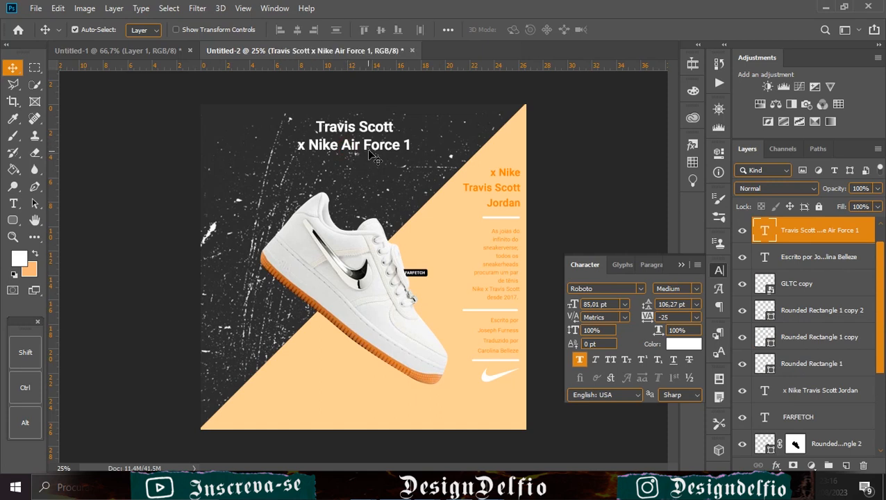
drag(364, 148, 365, 143)
key(ctrl+a)
click(298, 29)
key(ctrl+d)
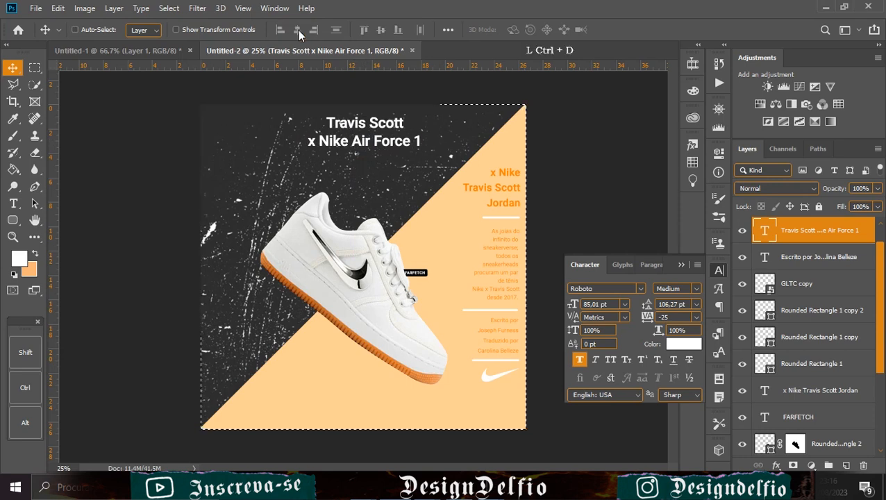
Step: Add the white text "03" on a new layer in the dark area beside the sneaker
scroll(792, 255, up, 1)
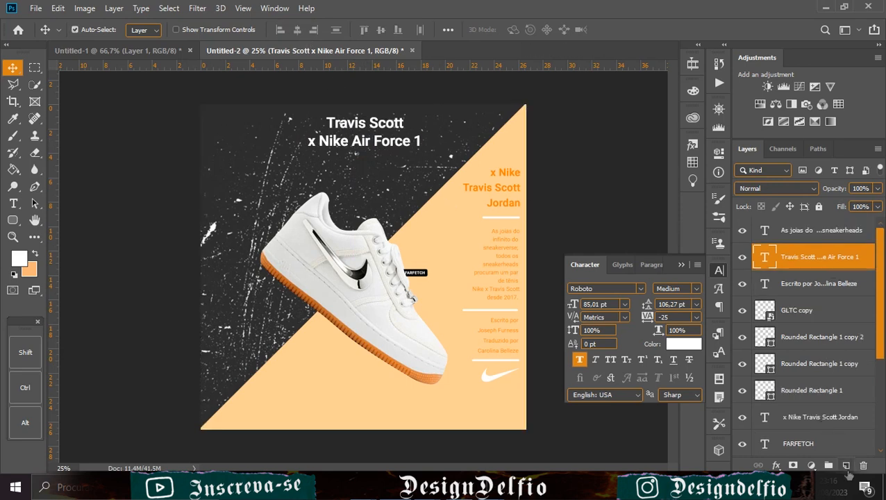
click(846, 466)
click(13, 203)
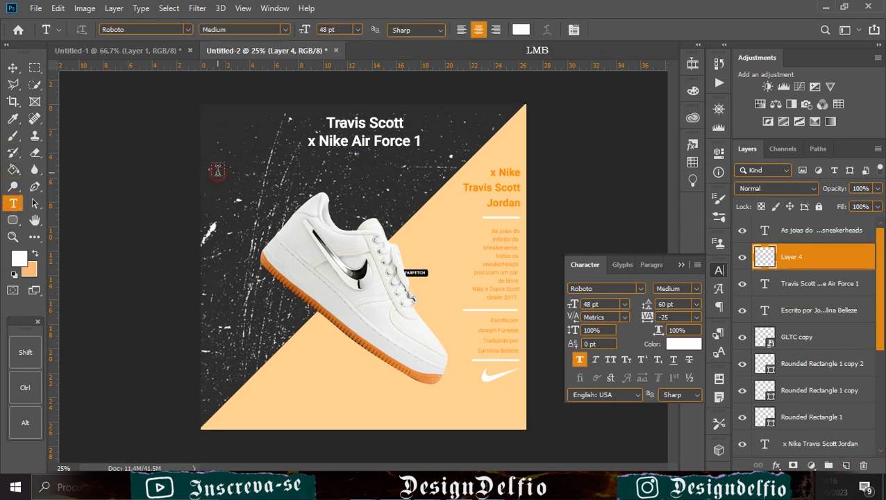
click(217, 170)
key(BackSpace)
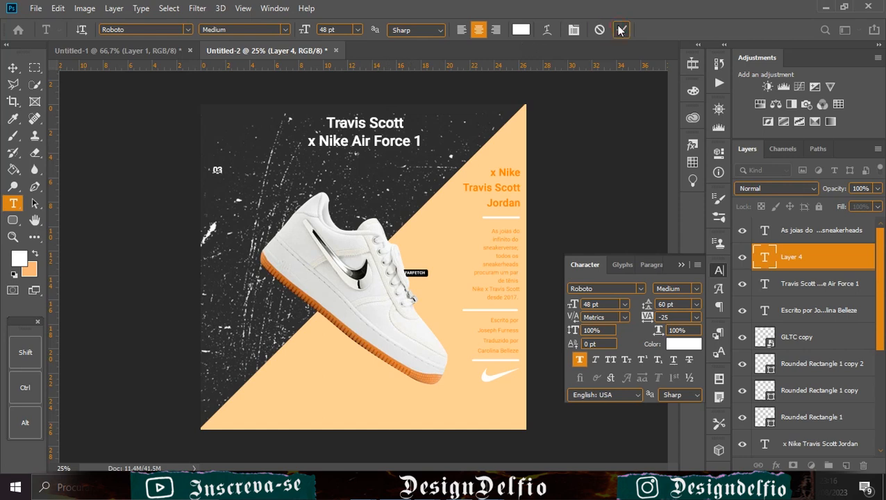
click(12, 69)
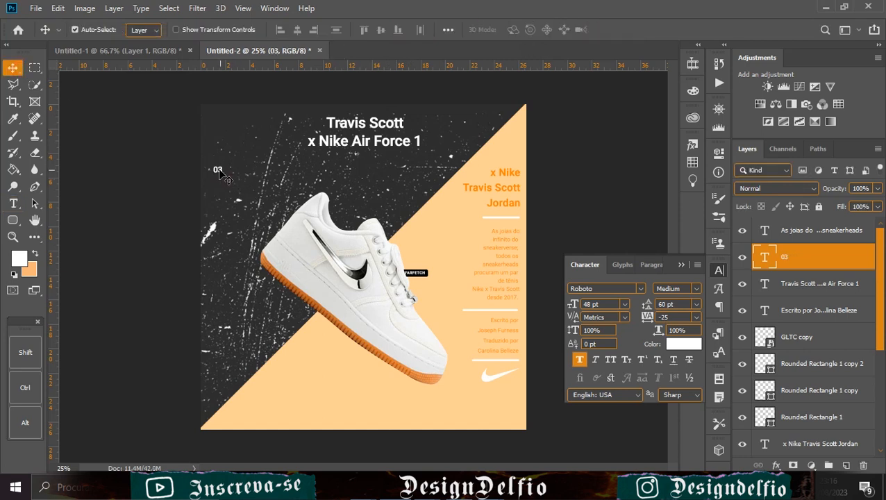
Step: Enlarge "03" to about 800% over the sneaker's opening and set its font style to Black
key(ctrl+t)
drag(222, 170, 402, 220)
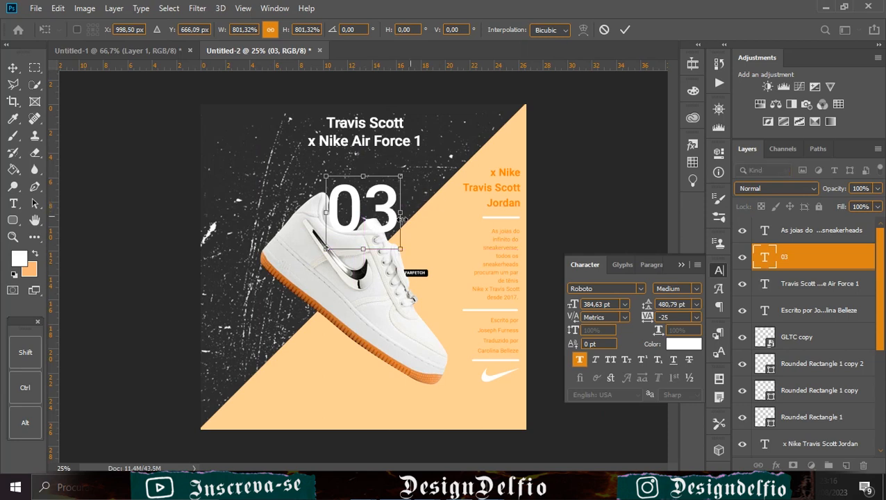
click(625, 29)
click(697, 289)
click(657, 428)
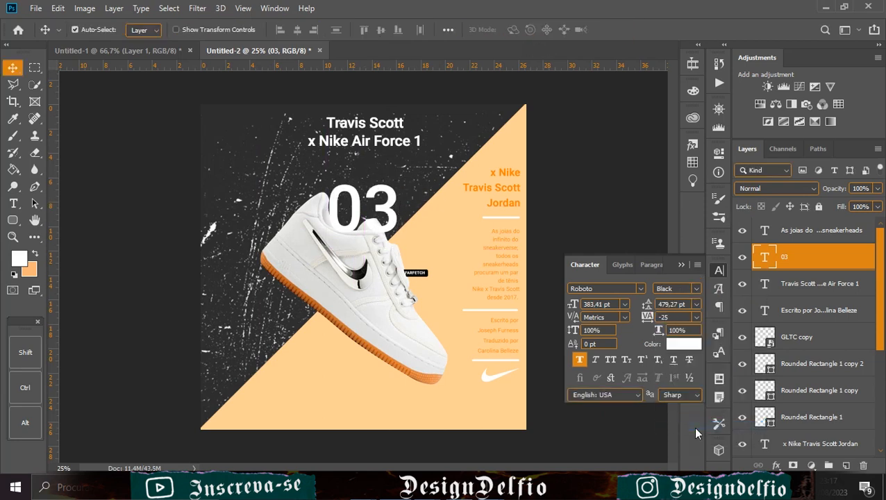
Step: Scale the "03" text up to about 453 pt and center it horizontally on the canvas
drag(385, 207, 413, 211)
key(ctrl)
key(ctrl+t)
click(625, 29)
key(ctrl+a)
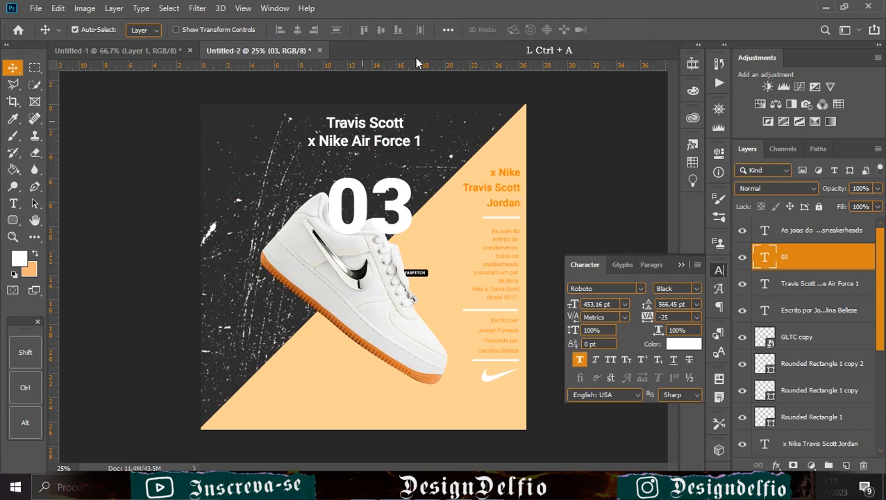
click(304, 27)
key(ctrl+d)
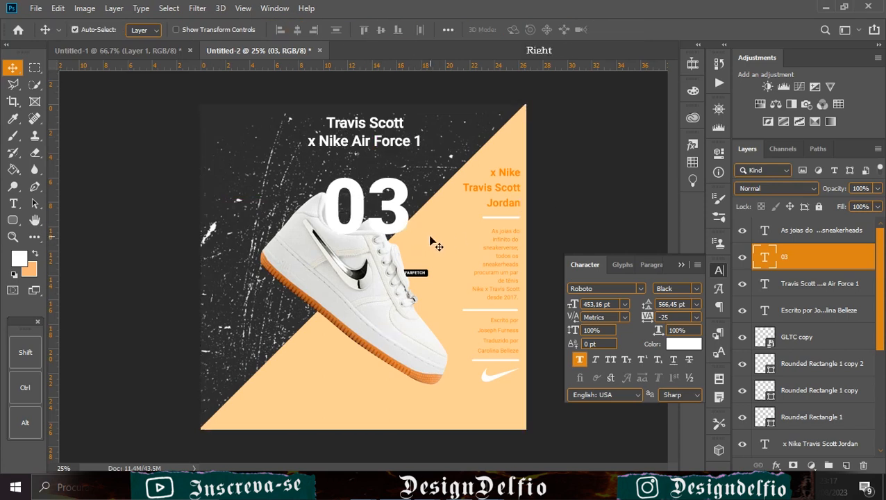
Step: Set the tracking of "03" to -50 and fine-tune its horizontal position beneath the title
drag(396, 206, 403, 206)
click(697, 318)
click(680, 344)
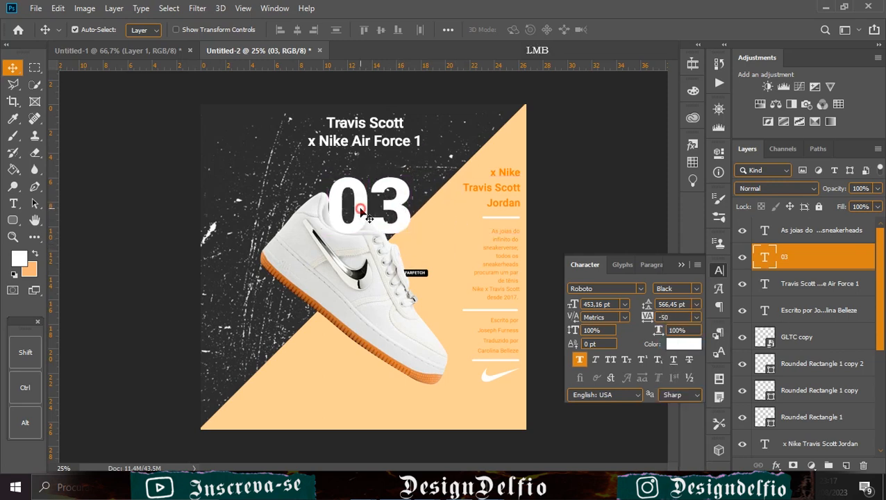
drag(361, 209, 357, 209)
Step: Move the "03" text layer beneath the sneaker layer and insert a new empty layer between the two
key(ctrl+plus)
key(ctrl+plus)
key(ctrl+plus)
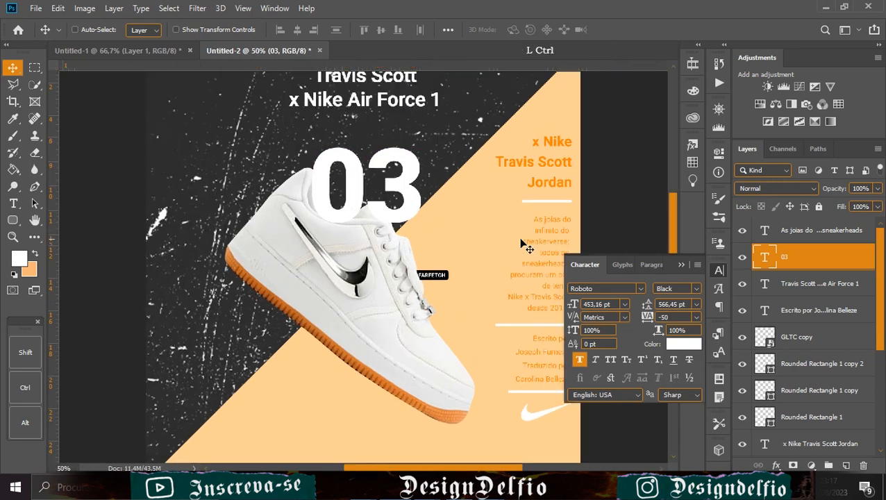
scroll(368, 157, up, 5)
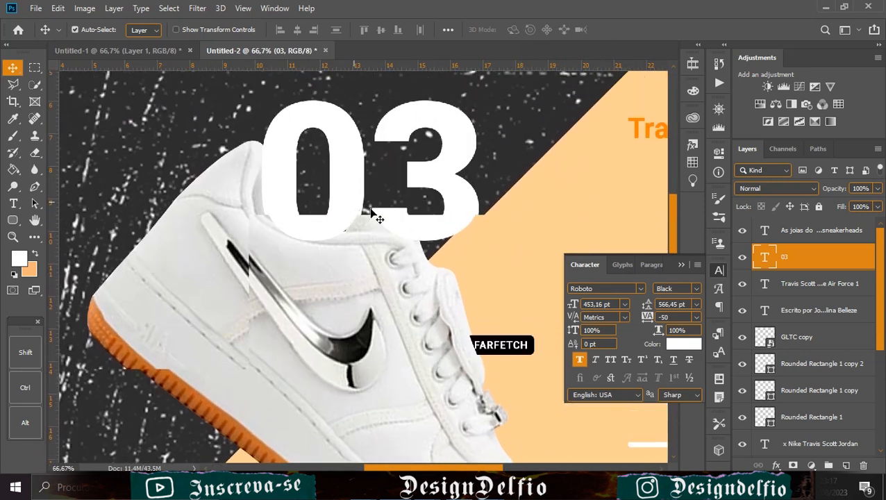
drag(352, 226, 350, 265)
scroll(830, 297, down, 3)
scroll(816, 278, up, 3)
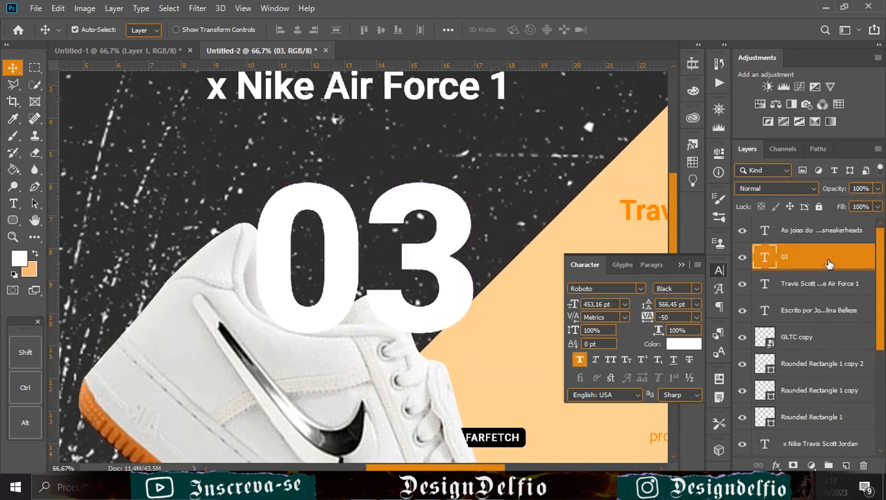
drag(826, 264, 827, 380)
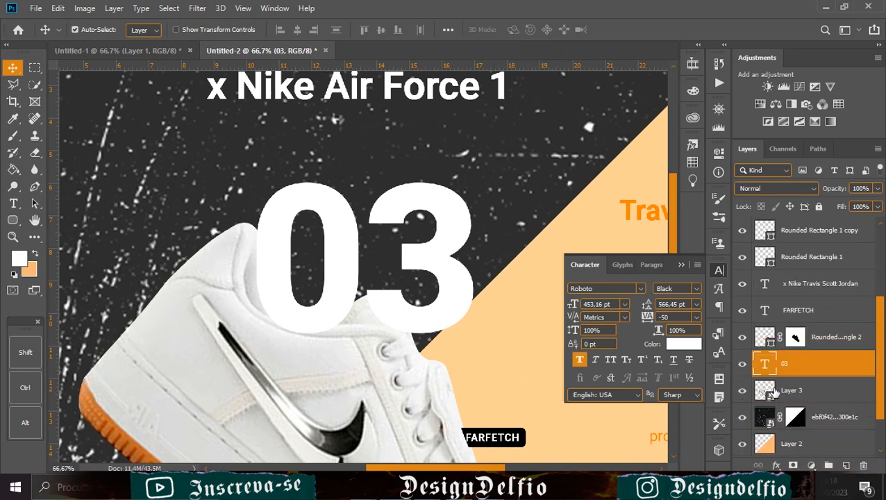
click(849, 464)
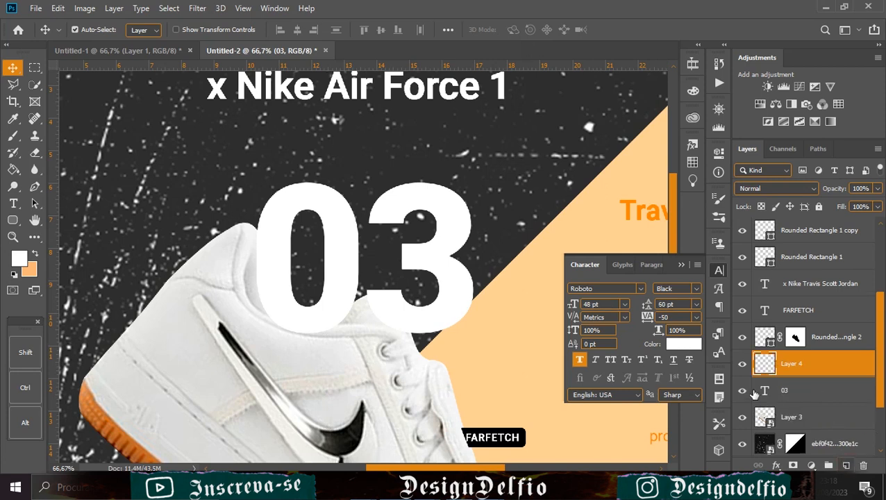
click(800, 390)
drag(801, 393, 799, 431)
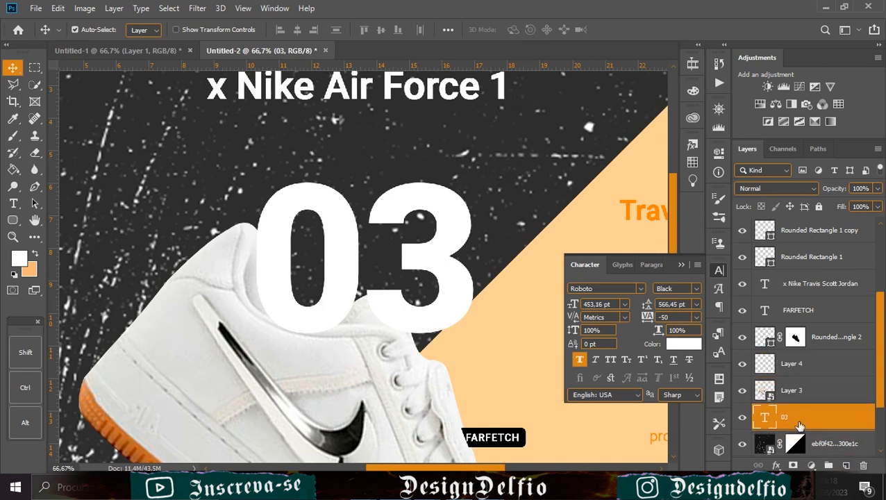
drag(814, 362, 804, 394)
Step: Paint a soft black shadow on the empty layer along the sneaker's opening and tongue where they overlap "03", using a 119 px brush
click(14, 274)
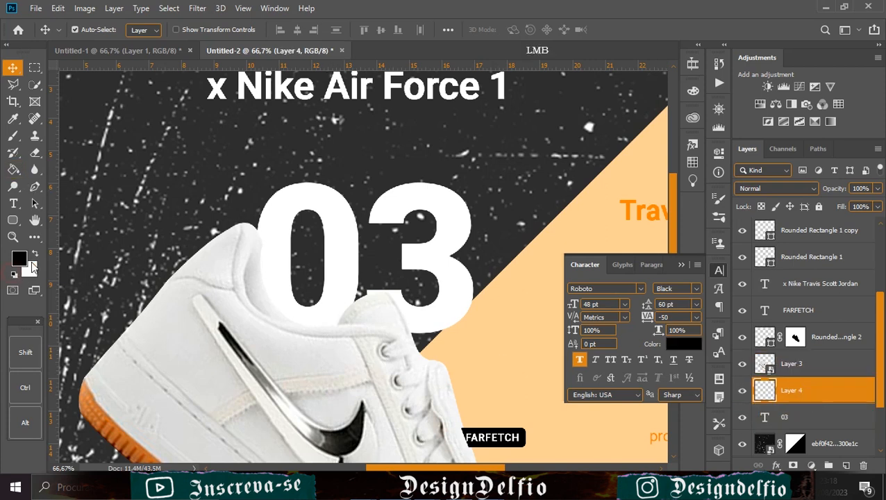
click(13, 170)
click(13, 136)
mouse_move(244, 244)
mouse_down()
mouse_move(257, 308)
mouse_move(289, 335)
mouse_move(332, 338)
mouse_move(385, 310)
mouse_move(376, 314)
mouse_move(410, 340)
mouse_up()
click(370, 331)
click(375, 311)
click(256, 320)
click(244, 242)
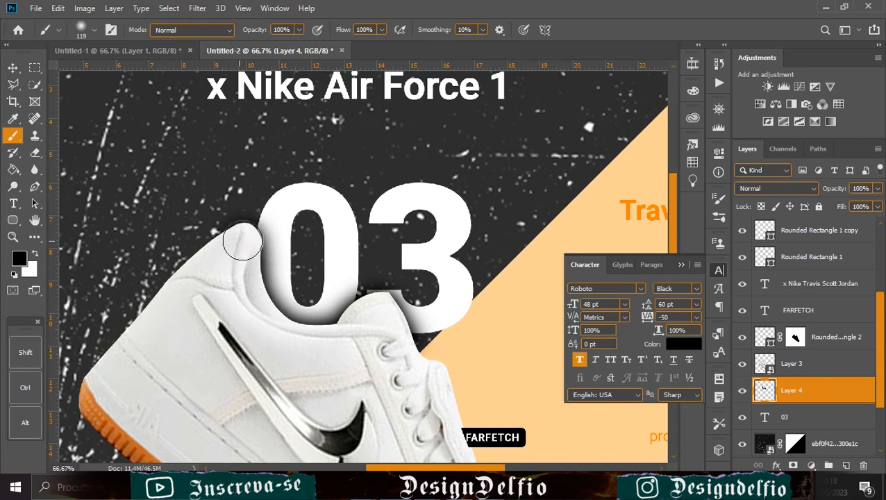
click(243, 240)
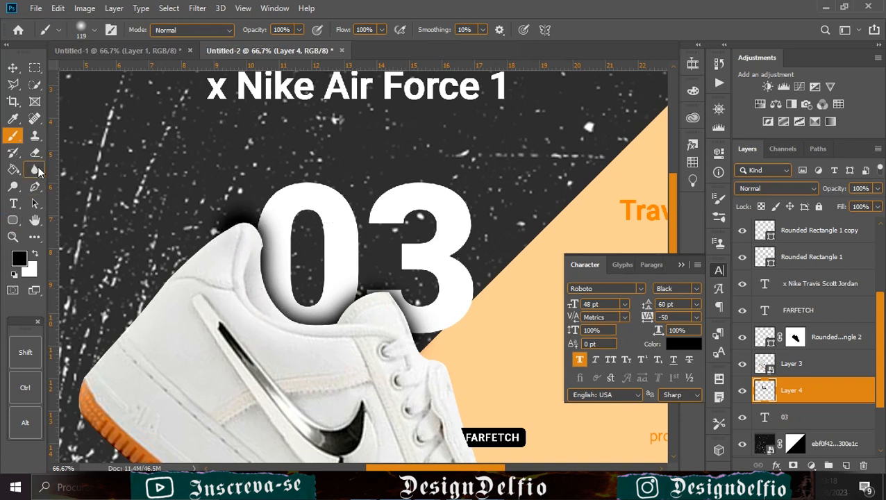
Step: Erase the excess shadow around the heel and beside the digits with a soft eraser of about 106 px
click(34, 152)
mouse_move(188, 211)
mouse_down()
mouse_move(180, 211)
mouse_move(230, 212)
mouse_up()
right_click(243, 217)
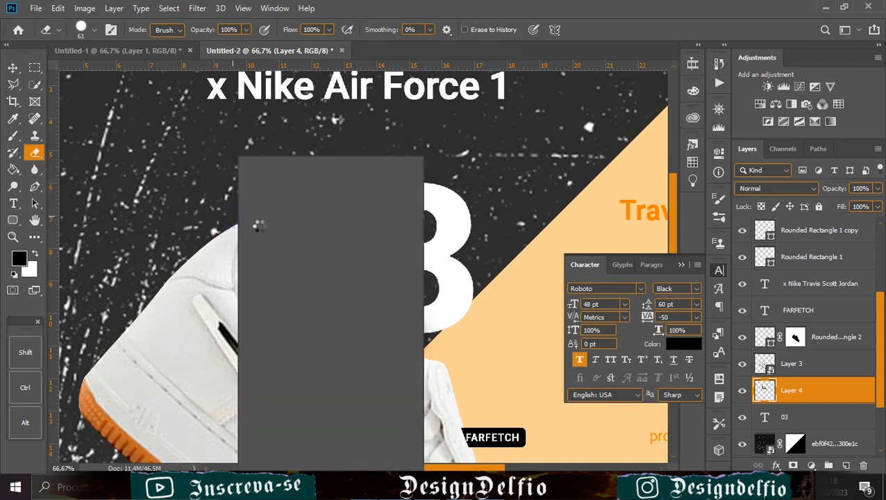
click(252, 263)
mouse_move(249, 227)
mouse_down()
mouse_move(261, 227)
mouse_move(236, 217)
mouse_move(263, 207)
mouse_move(280, 221)
mouse_move(309, 209)
mouse_up()
drag(436, 307, 455, 313)
mouse_move(328, 258)
mouse_down()
mouse_move(362, 273)
mouse_move(352, 277)
mouse_move(360, 220)
mouse_move(343, 282)
mouse_up()
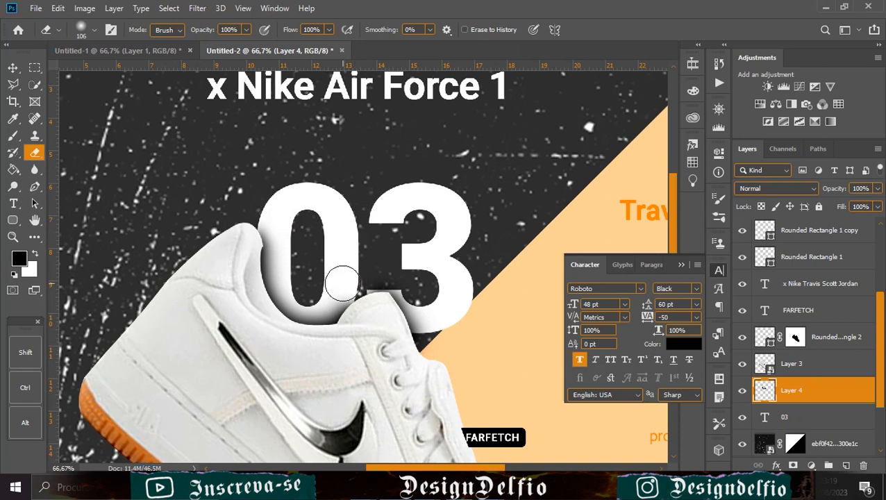
click(13, 67)
key(ctrl+minus)
key(ctrl+minus)
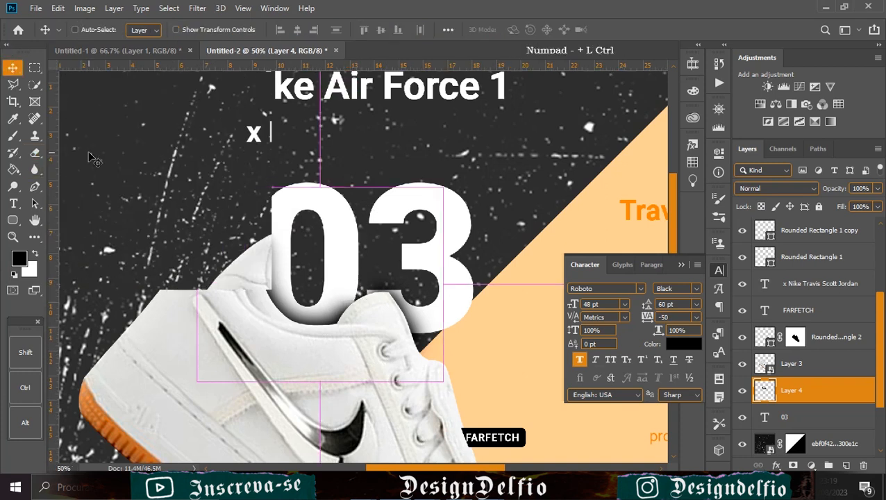
Step: Lower the fill of the sneaker's shadow layer to 63%
key(ctrl+minus)
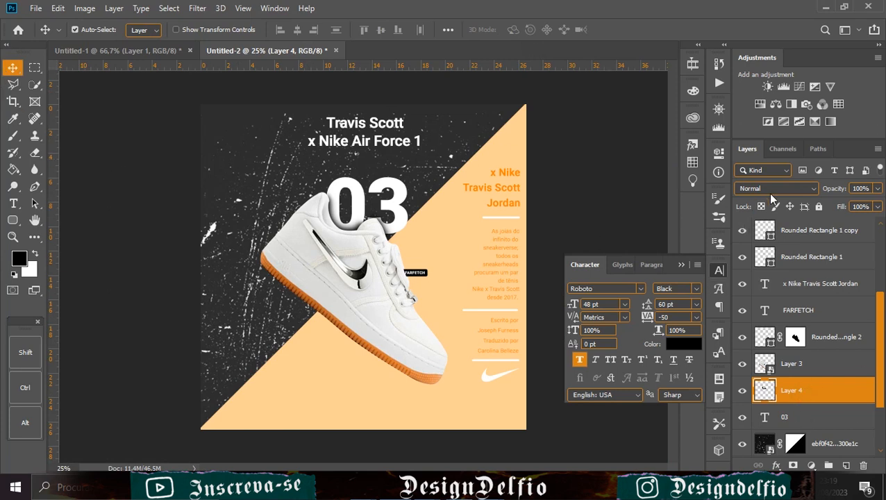
click(878, 207)
click(594, 53)
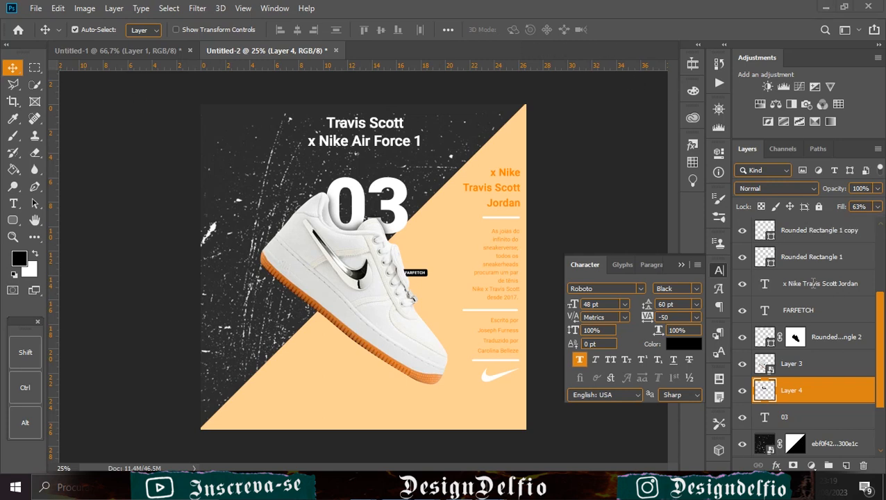
Step: Add a text layer above all others over the poster's dark lower-left area, paste the "Eles são escassos" paragraph and left-align it
scroll(836, 312, up, 3)
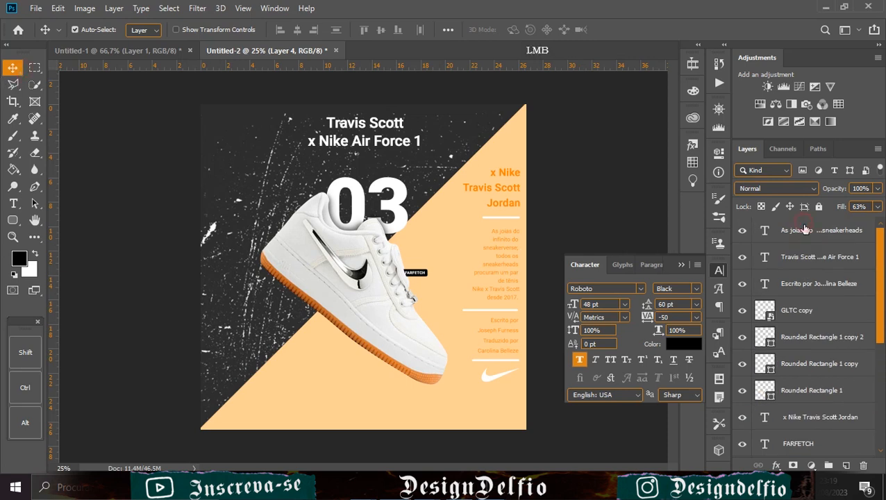
click(804, 225)
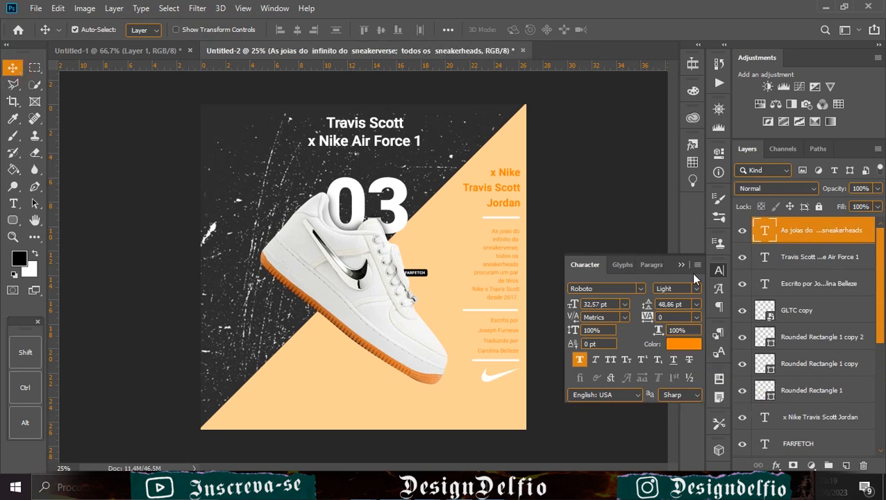
key(ctrl+plus)
key(ctrl+plus)
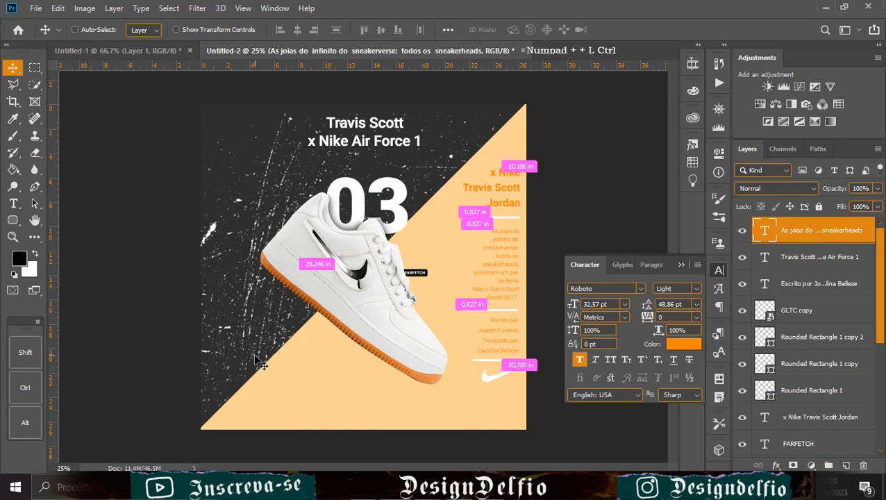
drag(273, 390, 401, 179)
key(t)
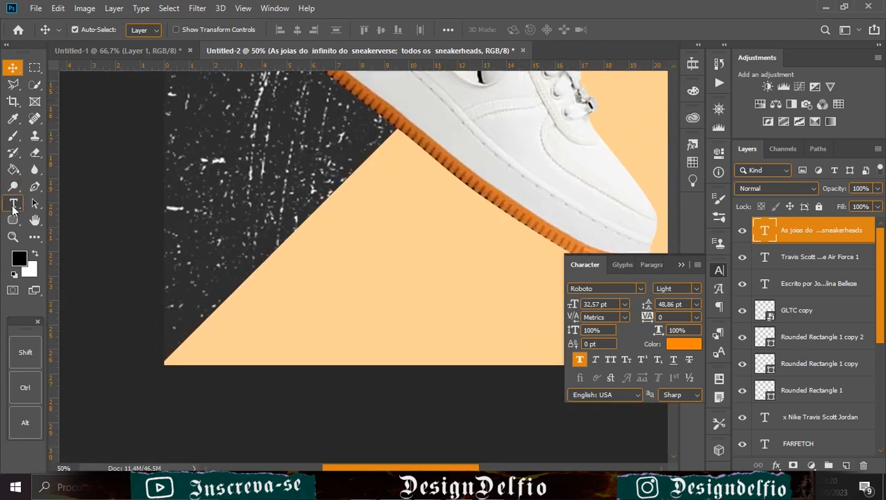
key(ctrl+minus)
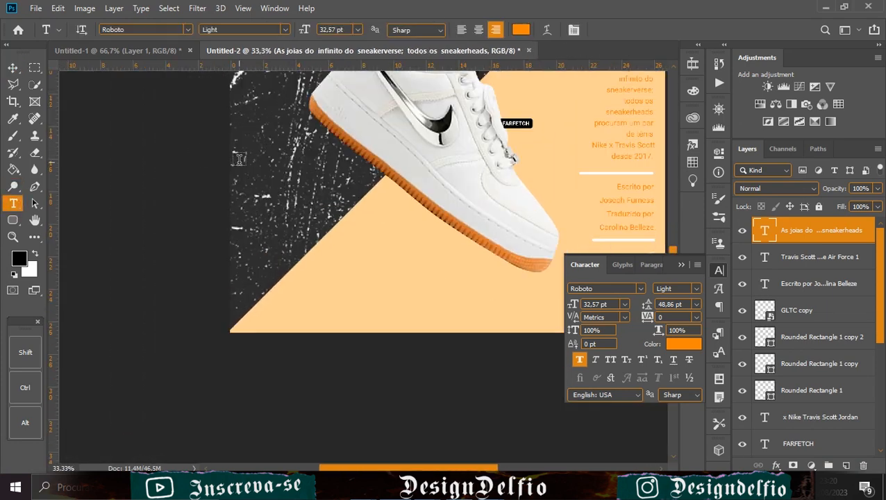
click(244, 156)
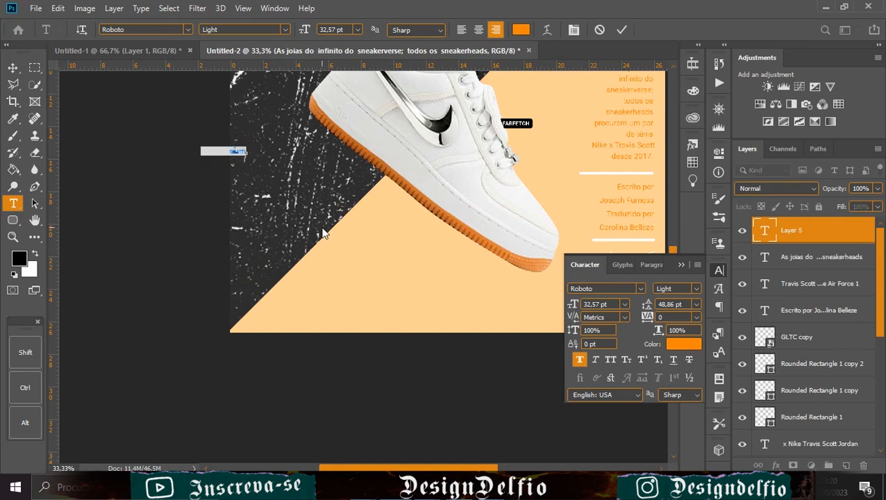
key(BackSpace)
key(ctrl+v)
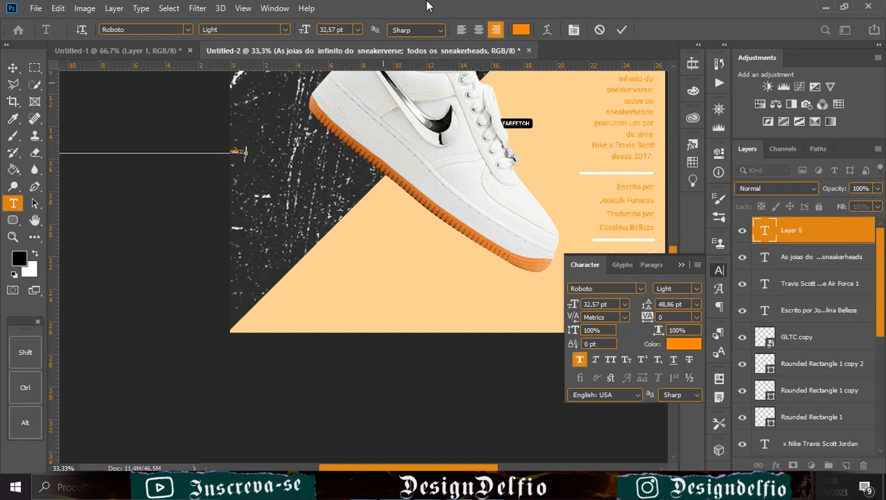
click(462, 31)
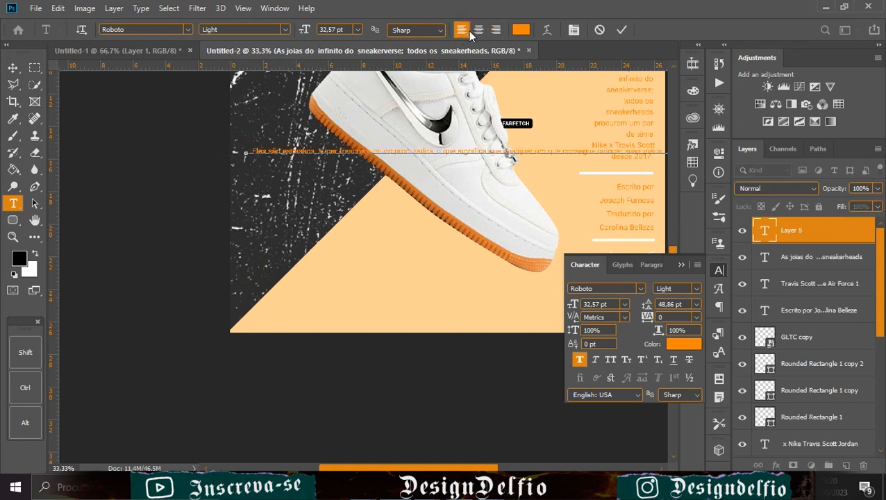
Step: Break the pasted paragraph into eleven short lines running from "Eles são escassos," to "merecedor." and commit the text
click(567, 79)
key(ctrl+plus)
click(297, 95)
key(Return)
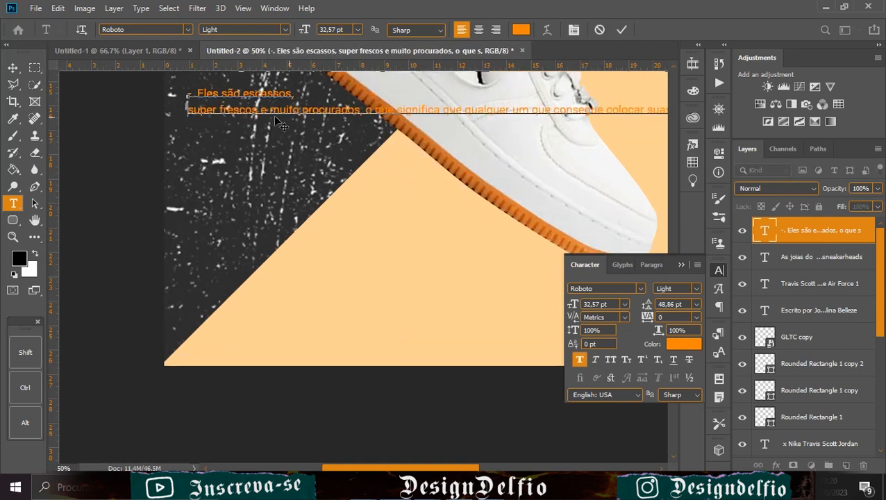
key(Return)
click(283, 127)
key(Return)
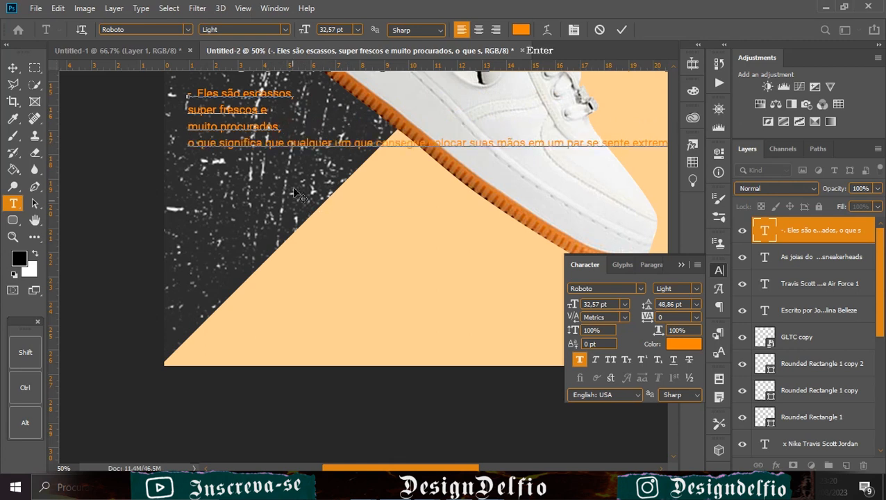
click(264, 143)
key(Return)
click(258, 160)
key(Return)
click(280, 176)
key(Return)
click(253, 194)
key(Return)
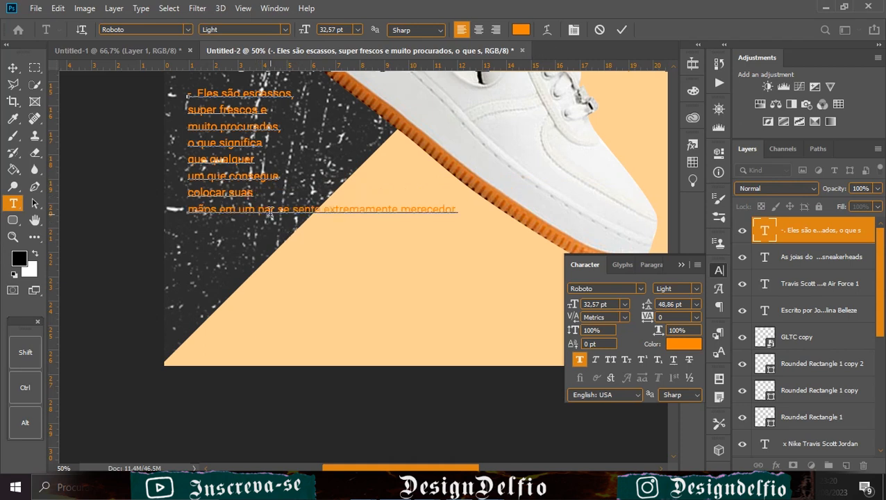
key(Return)
key(Return)
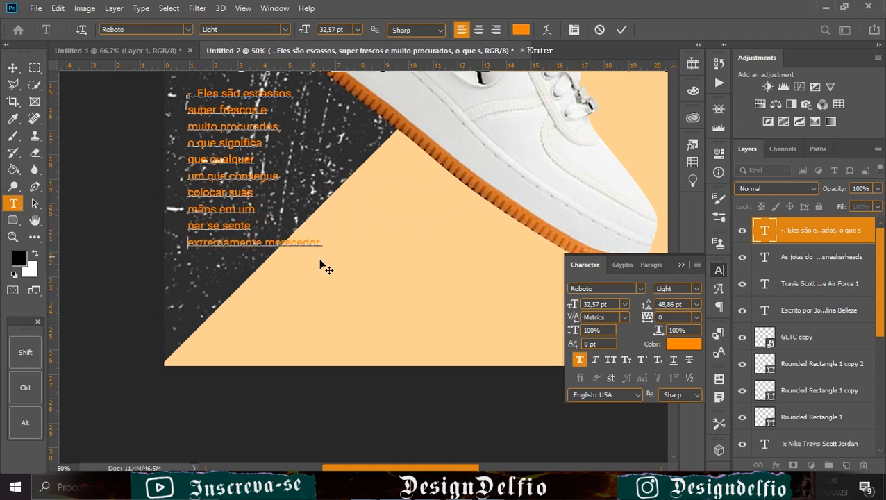
click(264, 243)
key(Return)
click(621, 29)
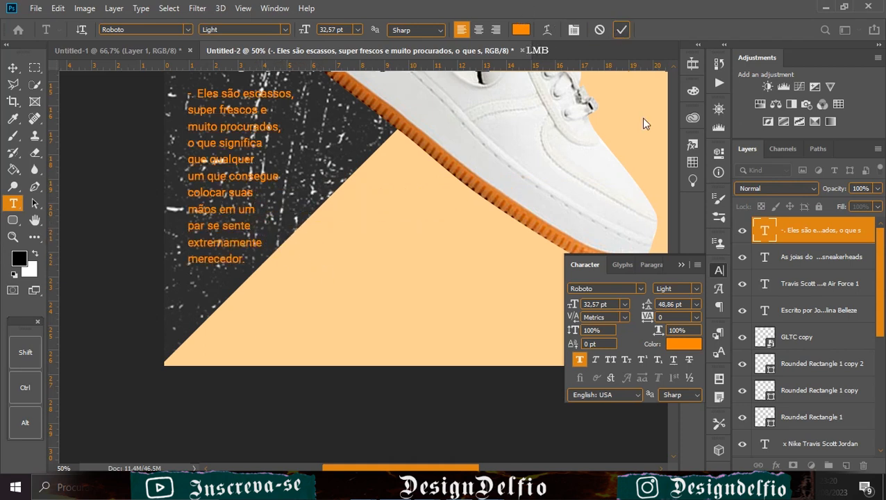
Step: Change the "Eles são escassos" paragraph's text colour to white
click(686, 346)
click(520, 211)
click(803, 205)
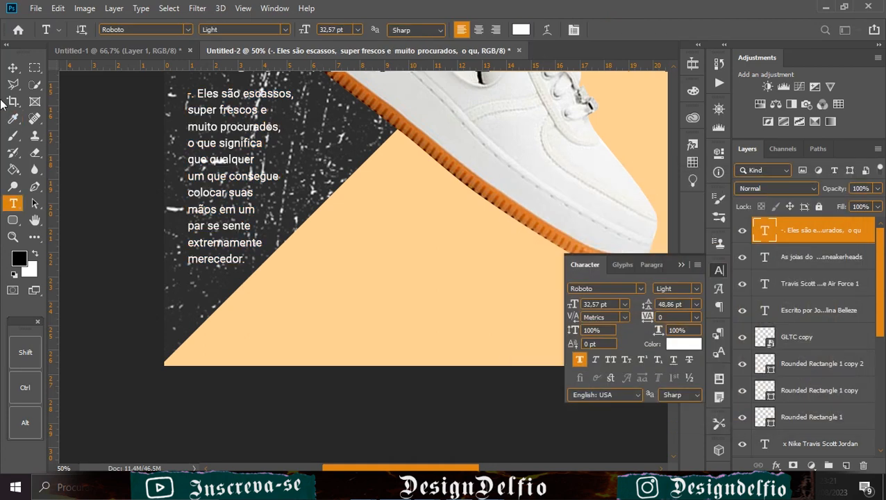
Step: Delete the stray "-." in front of "Eles são escassos" in the white paragraph
click(195, 94)
key(BackSpace)
key(BackSpace)
key(BackSpace)
key(BackSpace)
key(BackSpace)
click(621, 30)
Step: Set the white paragraph's leading to 72 pt and shift it slightly toward the poster's left edge
click(696, 305)
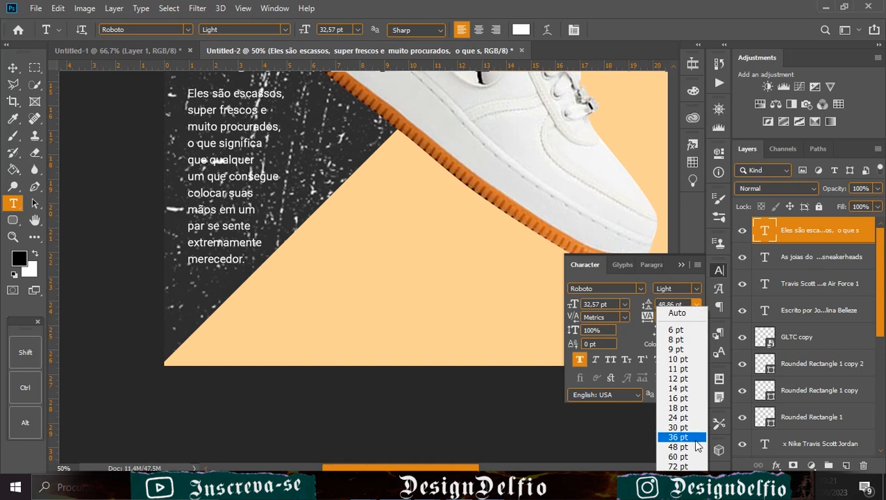
click(692, 457)
click(697, 306)
click(678, 465)
click(13, 67)
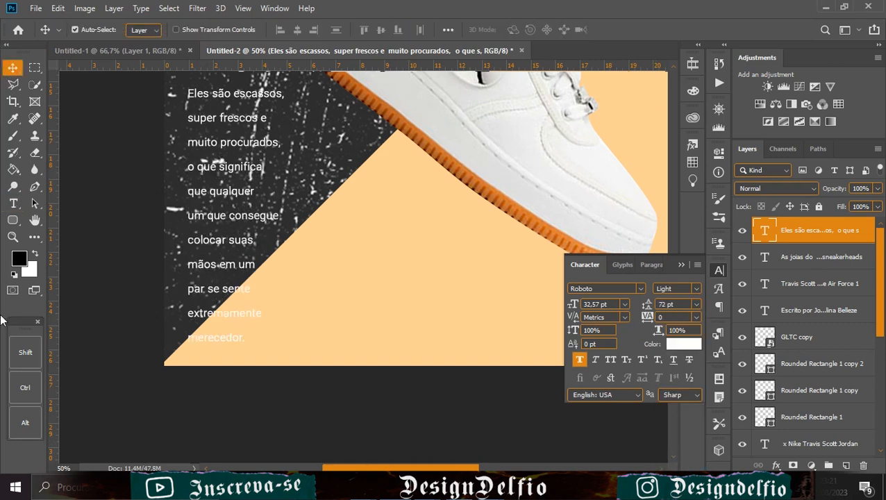
key(ctrl+minus)
key(ctrl+minus)
drag(233, 318, 235, 327)
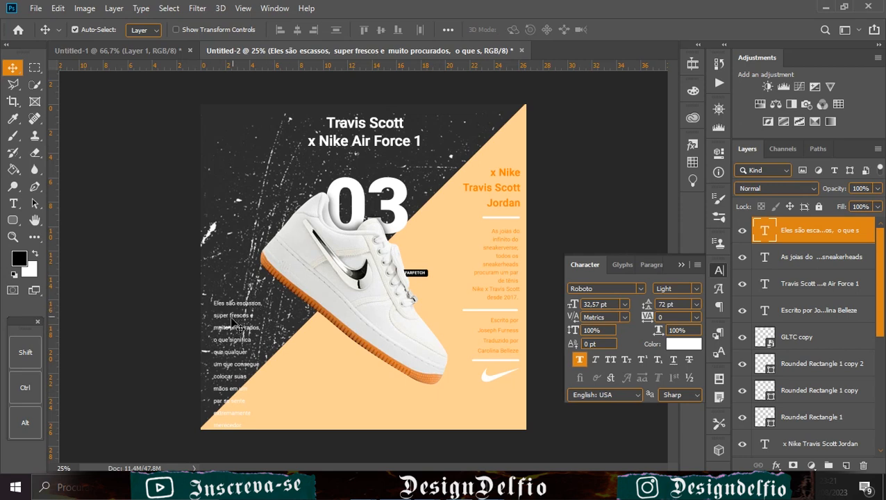
drag(233, 320, 230, 320)
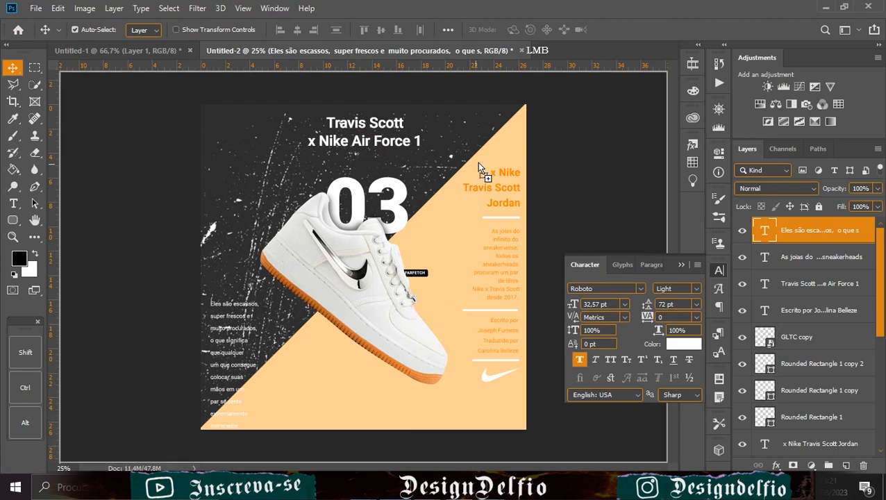
Step: Place the ESTRELLAS row of white crosses just above the orange "x Nike Travis Scott Jordan" heading
drag(478, 162, 504, 157)
click(497, 29)
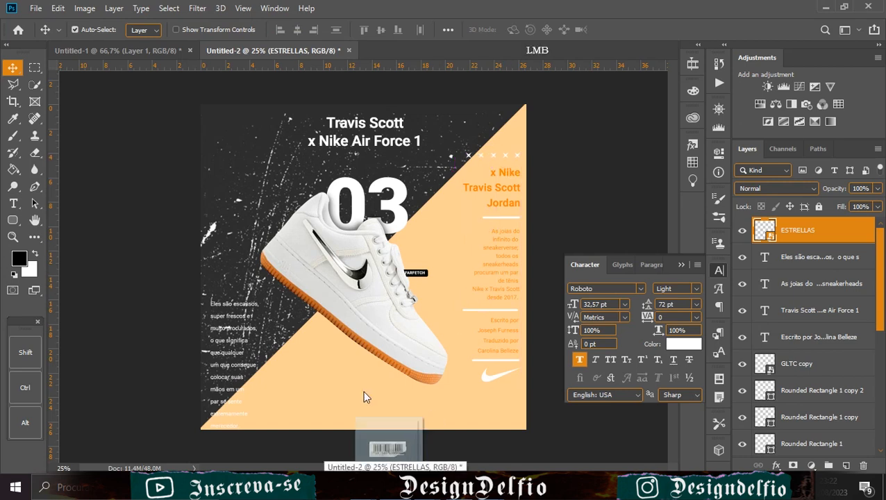
Step: Place the barcode image scaled to 22.51% at the poster's bottom centre, beneath the sneaker
drag(363, 390, 357, 392)
drag(367, 102, 397, 342)
drag(391, 382, 390, 397)
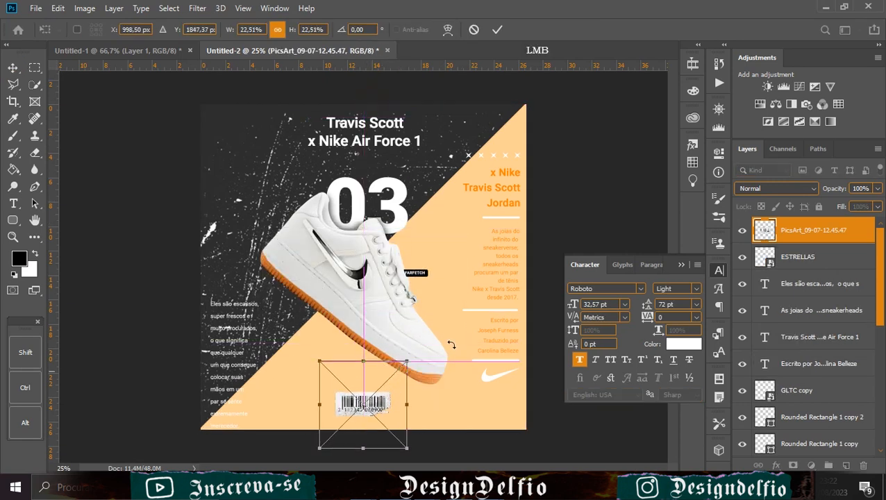
click(498, 29)
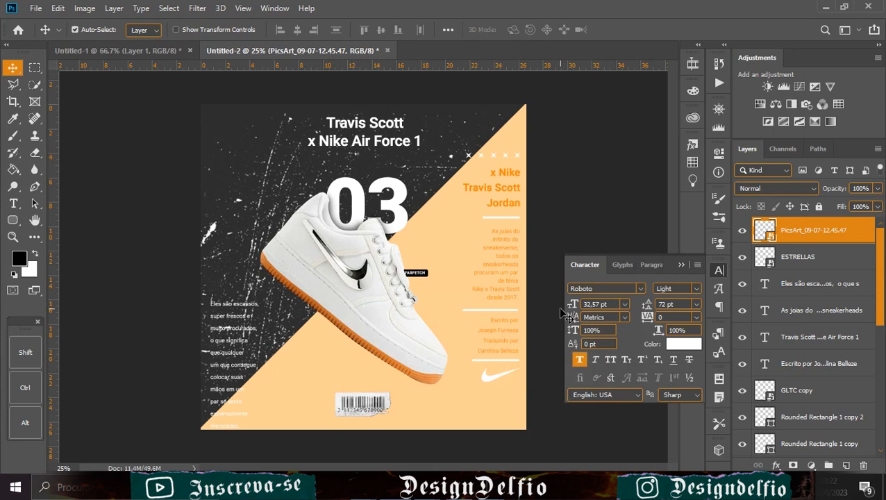
Step: Move the white paragraph up the dark area so that it sits beside the sneaker's heel
key(ctrl+plus)
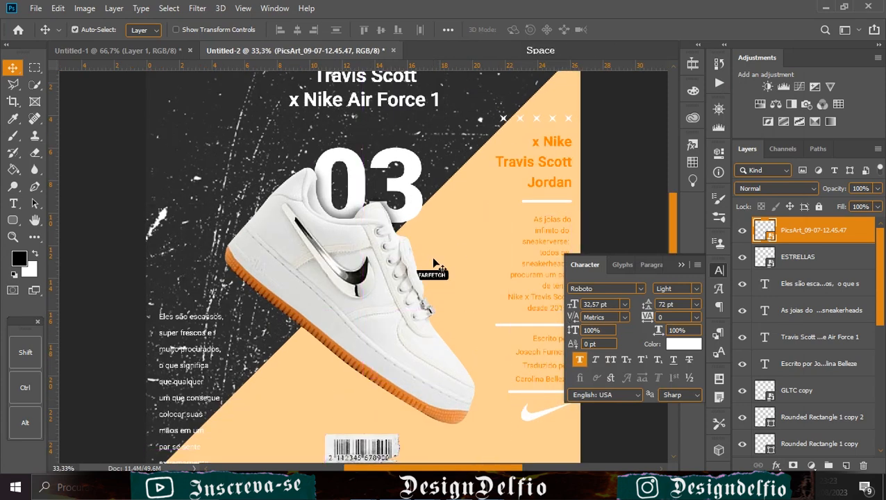
drag(297, 323, 364, 386)
drag(250, 346, 244, 252)
drag(243, 251, 247, 256)
drag(338, 350, 284, 309)
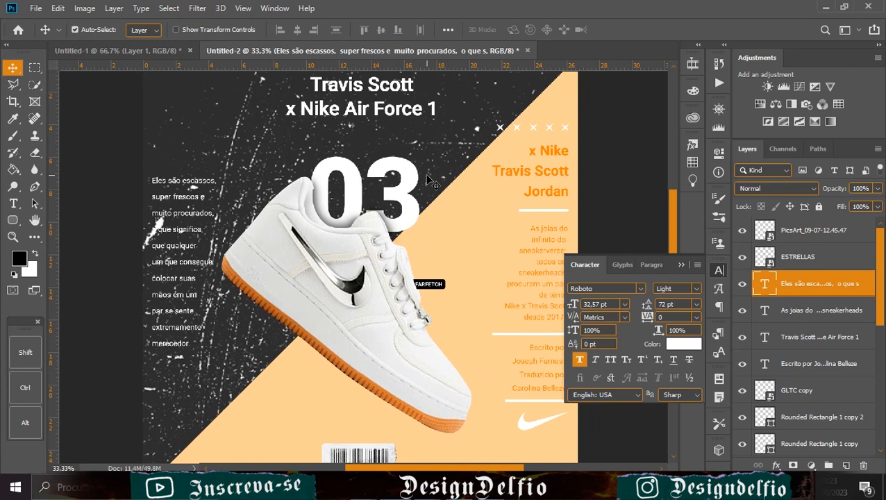
Step: Duplicate the ESTRELLAS row of crosses and position the copy directly under the white paragraph
click(535, 132)
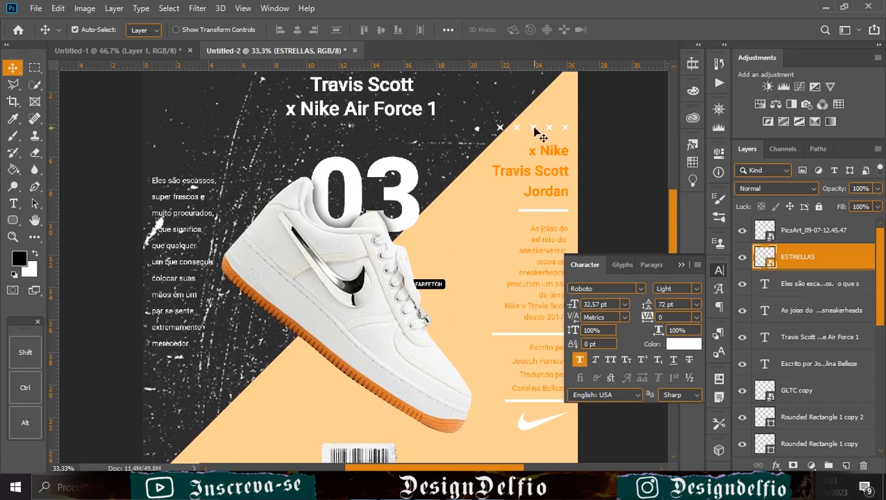
key(ctrl+j)
drag(535, 132, 191, 364)
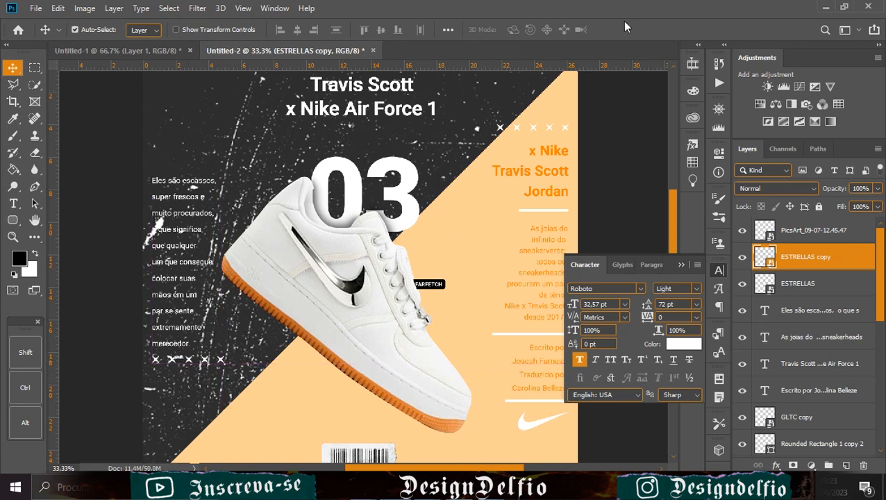
Step: Copy the small FARFETCH label text to the lower part of the sneaker and enlarge the copy to about 435%
key(ctrl+plus)
drag(312, 409, 461, 344)
click(610, 210)
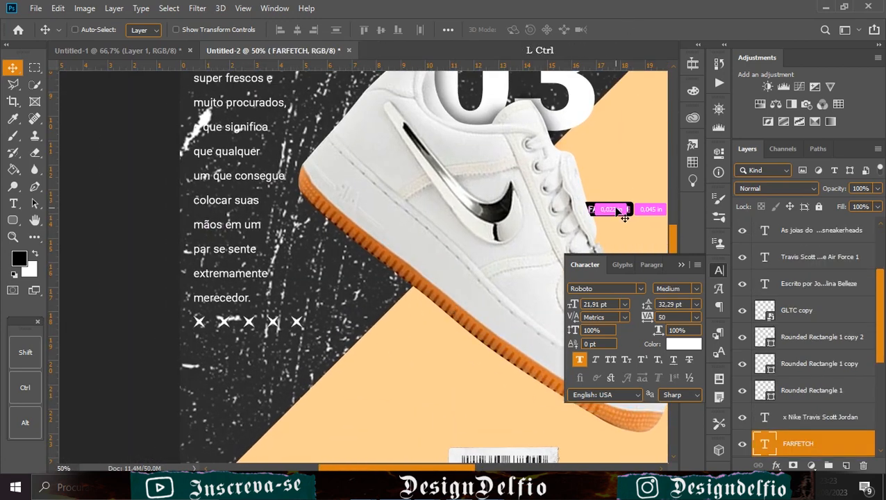
drag(626, 218, 448, 291)
key(ctrl+t)
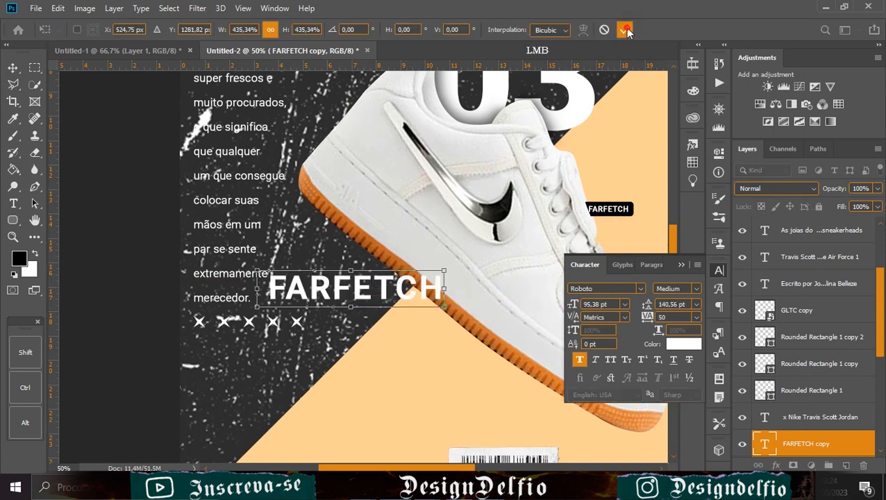
click(625, 29)
Step: Set the enlarged FARFETCH text's tracking to -50 and size to 72 pt, and position it against the sneaker's sole
click(696, 316)
click(675, 342)
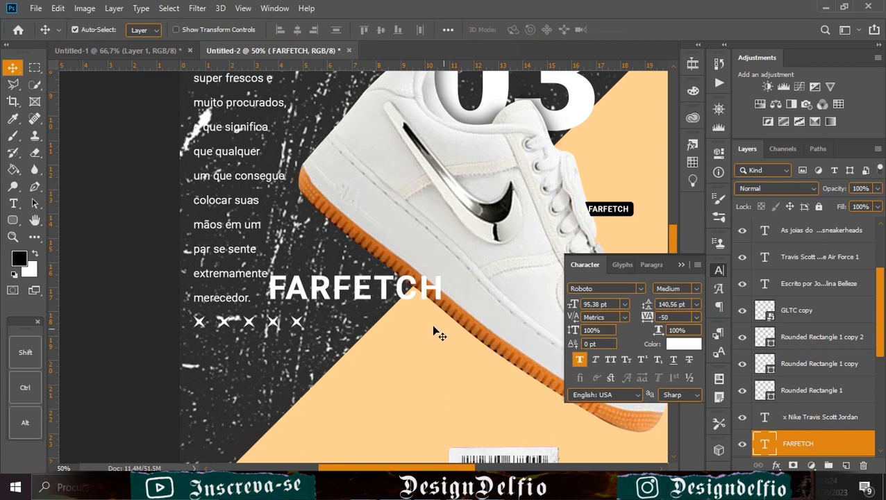
drag(410, 299, 422, 304)
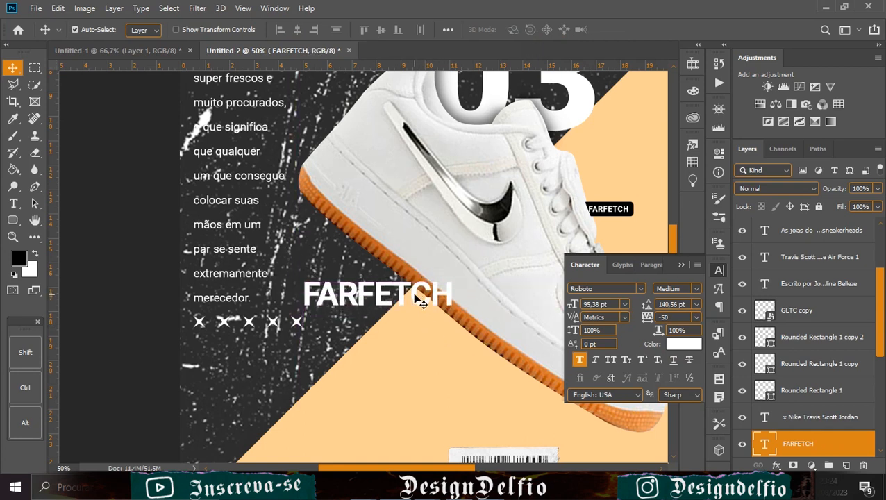
drag(421, 304, 394, 288)
click(624, 304)
click(601, 460)
Step: Move the large FARFETCH text layer below Layer 4 so that it sits behind the sneaker
scroll(798, 447, down, 3)
drag(809, 283, 814, 400)
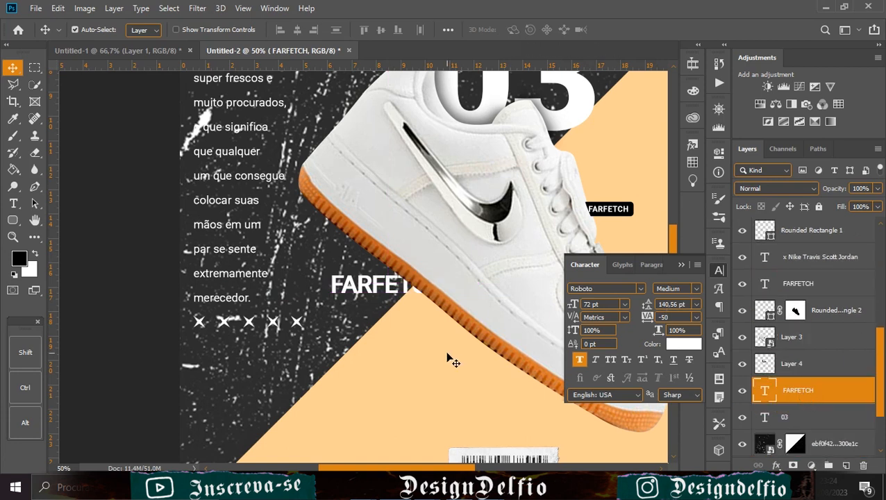
key(ctrl+minus)
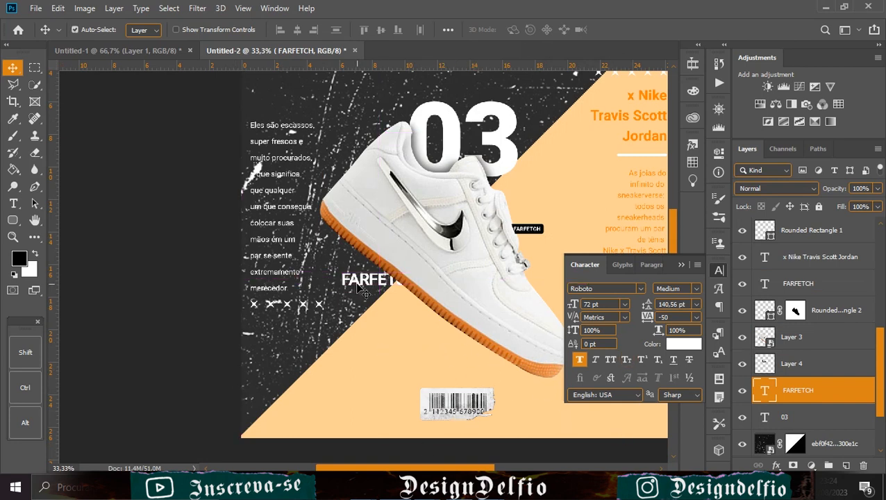
Step: Duplicate the large FARFETCH text layer and place the copy lower along the sneaker's sole, over the light orange area
key(ctrl)
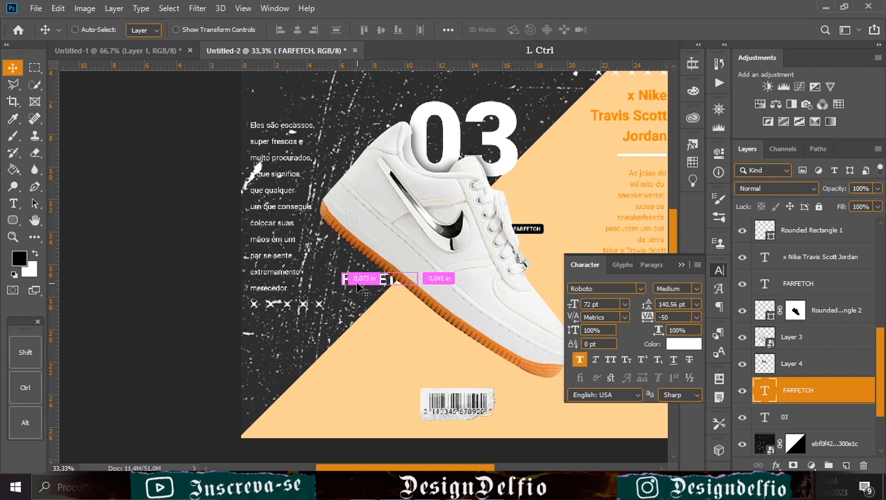
key(ctrl+j)
drag(360, 287, 421, 335)
Step: Replace the wording of the copied FARFETCH text with "$130.00"
key(t)
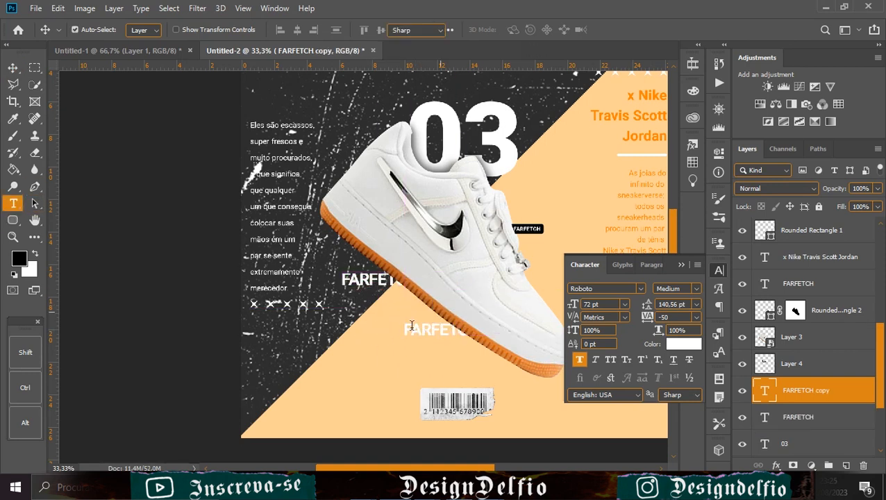
click(436, 327)
double_click(436, 327)
key(BackSpace)
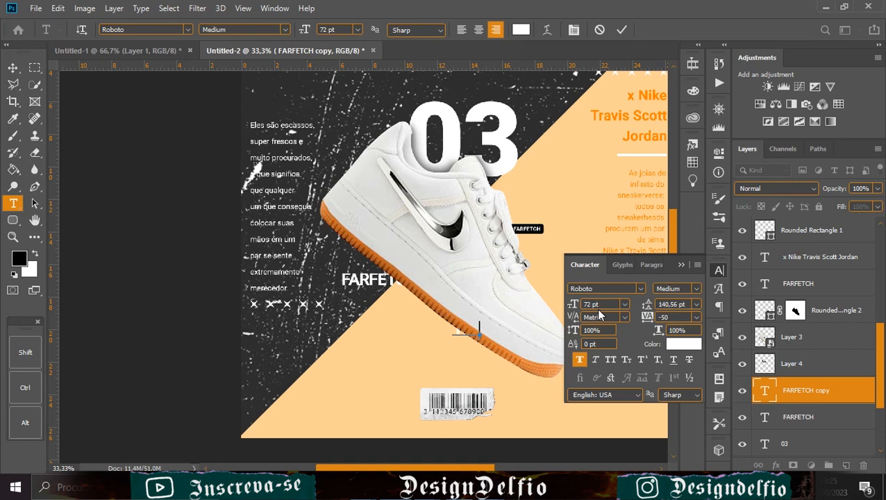
key(BackSpace)
key(BackSpace)
key(shift+4)
text(100)
text(.00)
click(622, 29)
Step: Set the $130.00 text to Roboto Bold and nudge it slightly outward from behind the sole
click(677, 288)
click(687, 402)
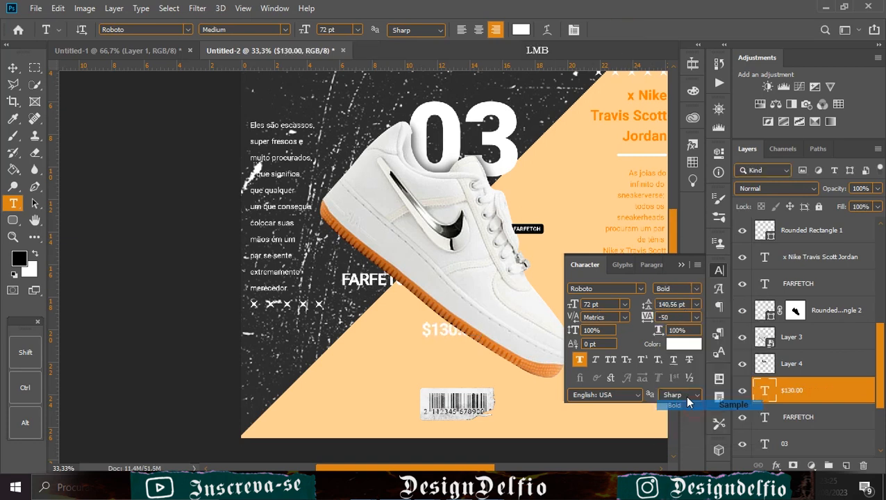
click(12, 67)
mouse_move(447, 332)
mouse_down()
mouse_move(480, 341)
mouse_move(441, 334)
mouse_up()
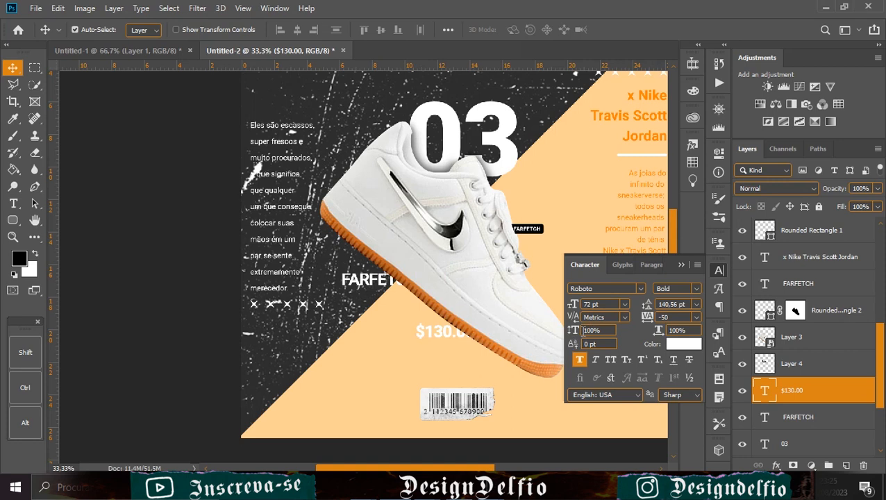
click(680, 265)
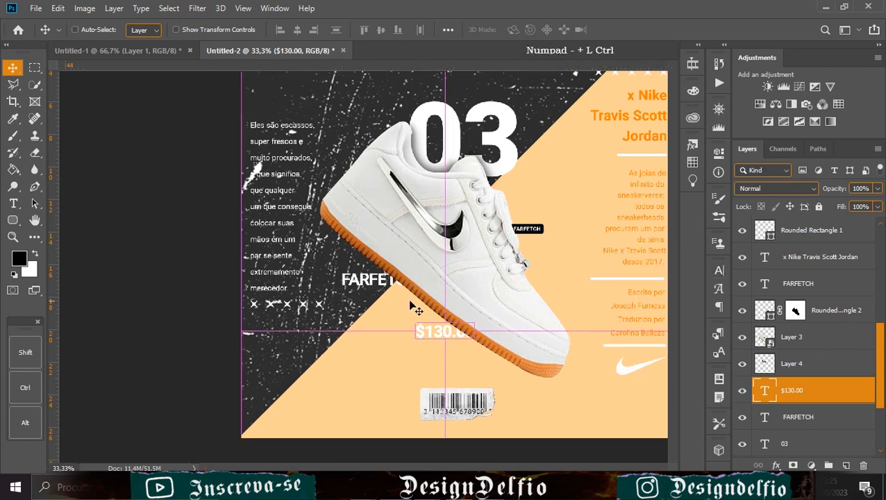
Step: Duplicate the crosses row under the white paragraph, place the copy beneath the Travis Scott title and centre it horizontally on the canvas
key(ctrl+minus)
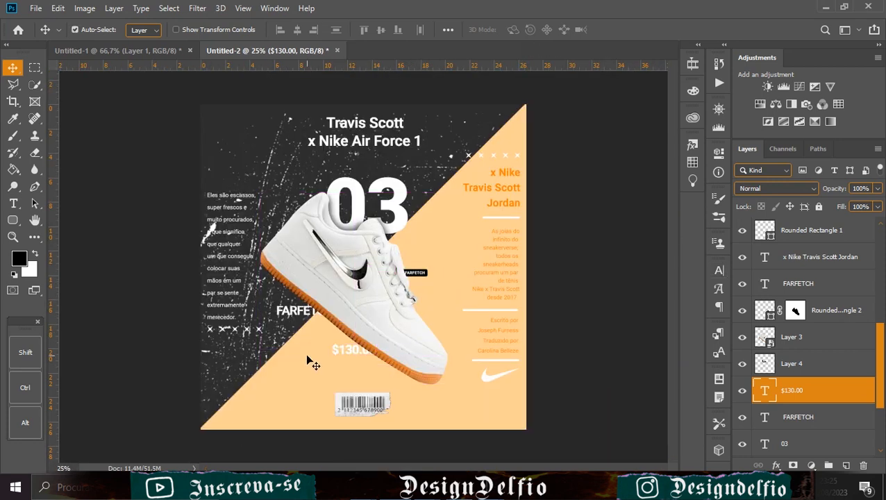
ctrl+click(260, 333)
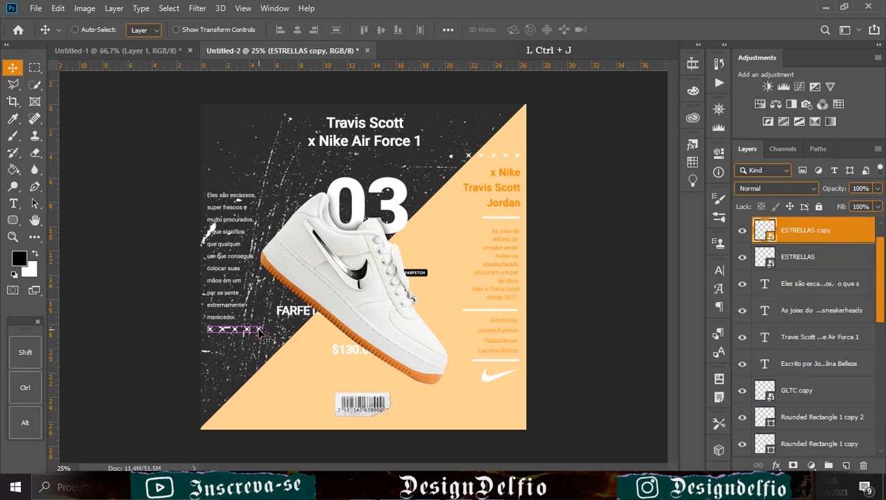
key(ctrl+j)
drag(261, 333, 385, 164)
key(ctrl)
key(ctrl+a)
click(297, 30)
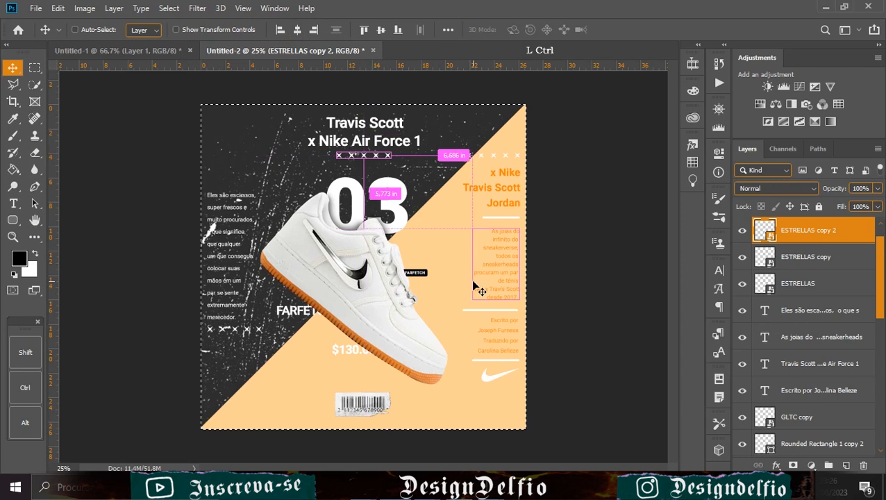
key(ctrl+d)
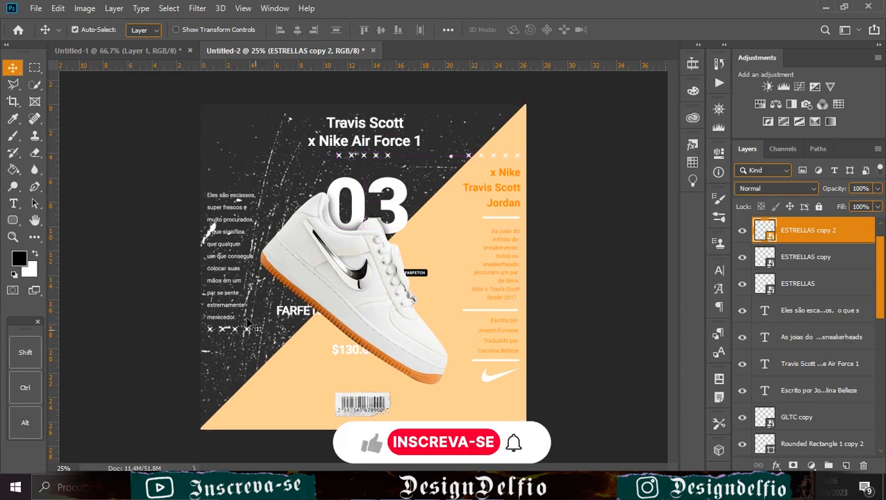
Step: Shift the white paragraph and its crosses row down, and place a copy of the title's crosses row directly above the paragraph
drag(249, 329, 247, 365)
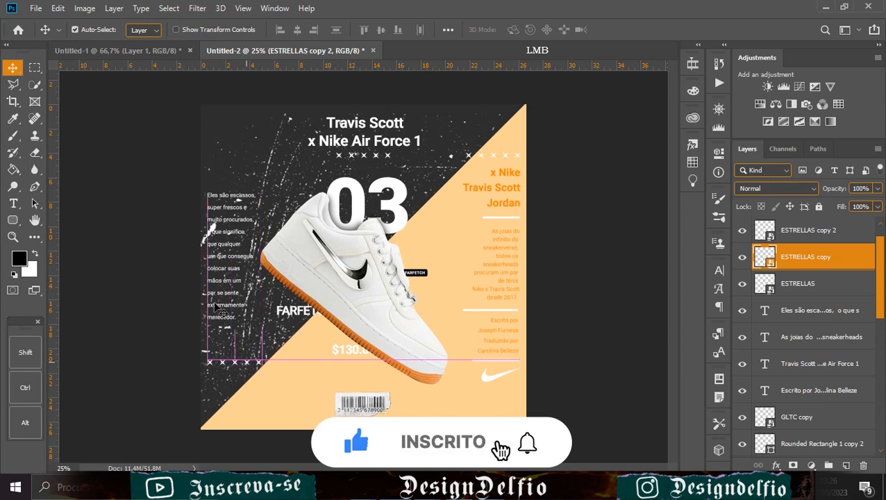
drag(222, 301, 222, 322)
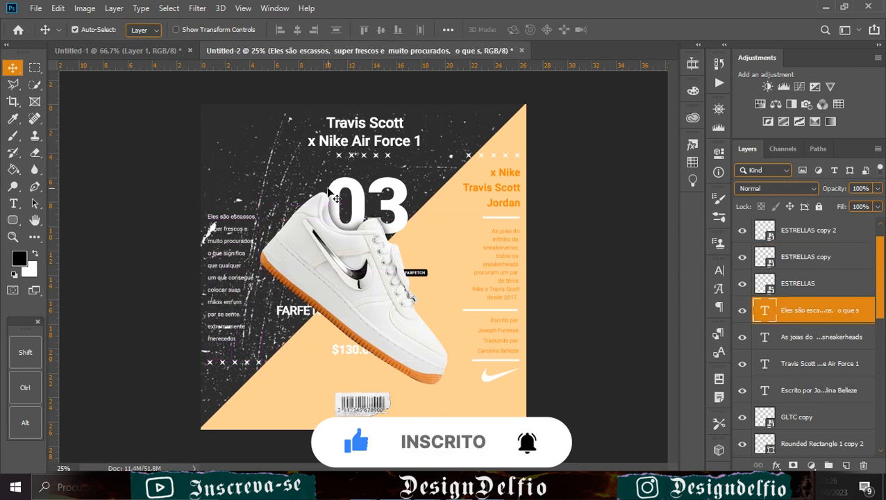
click(376, 159)
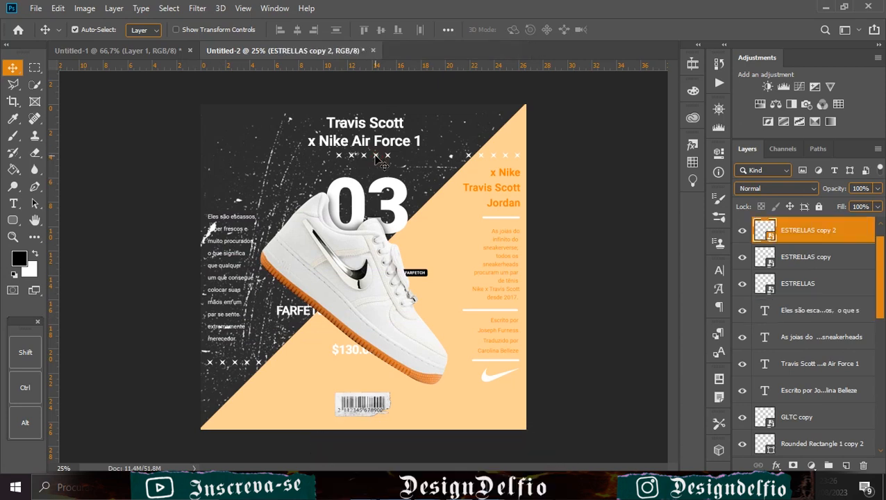
drag(376, 159, 245, 211)
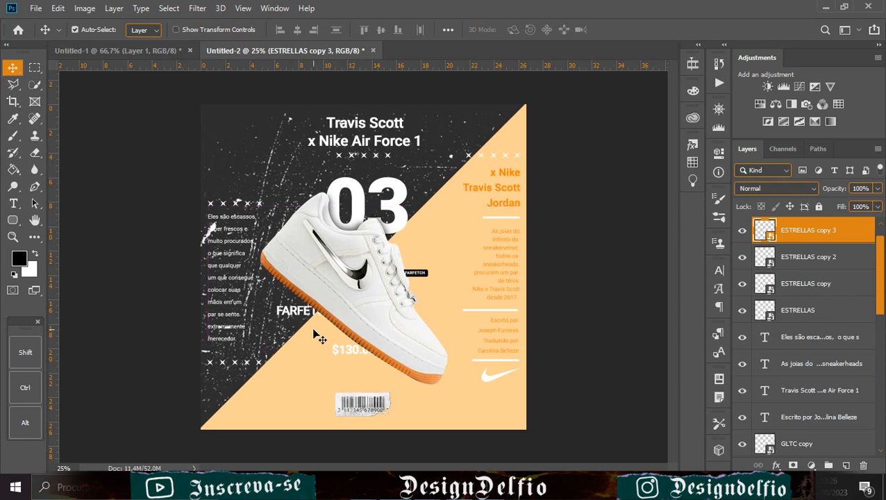
Step: Apply a Color Overlay to the crosses row above the paragraph, using the light orange sampled from the background
double_click(859, 231)
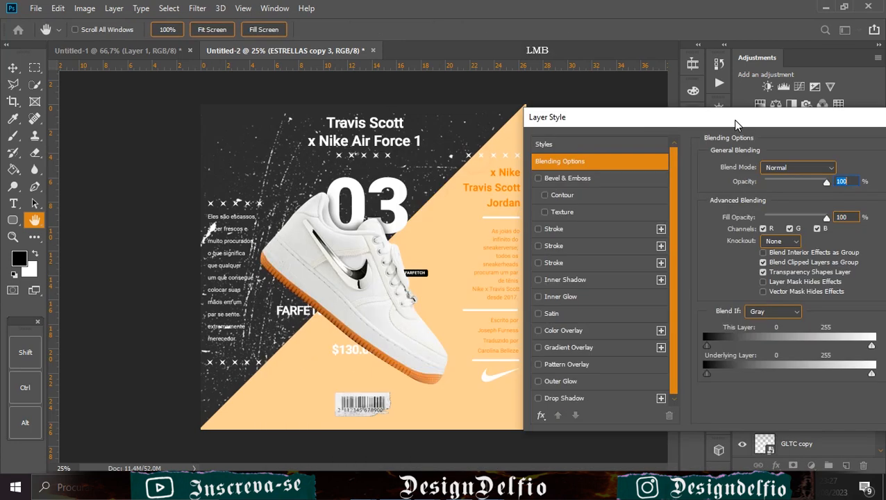
click(564, 331)
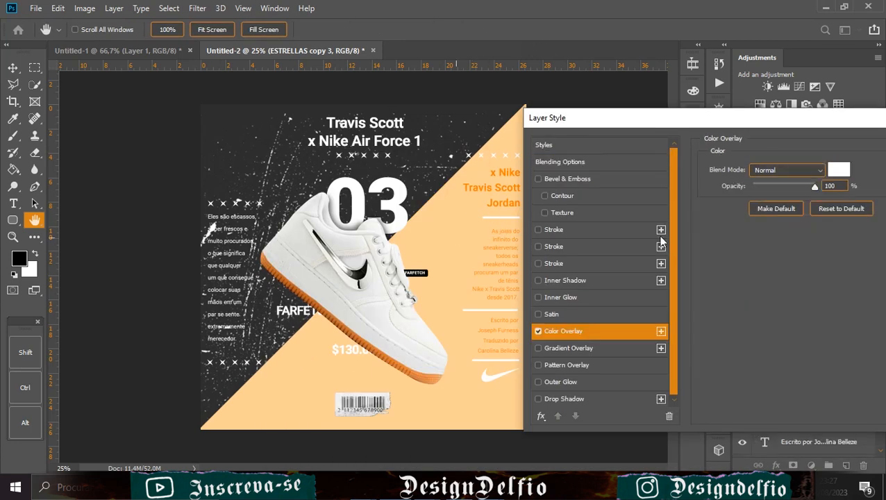
click(838, 170)
click(460, 245)
click(820, 203)
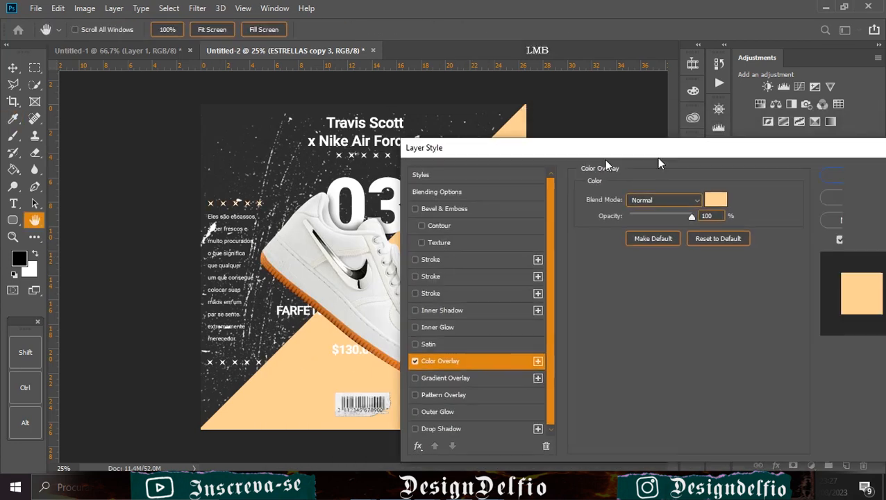
click(734, 180)
key(v)
Step: Copy the ESTRELLAS copy 3 layer style onto the crosses row below the paragraph, and move that row slightly closer to the text
click(258, 363)
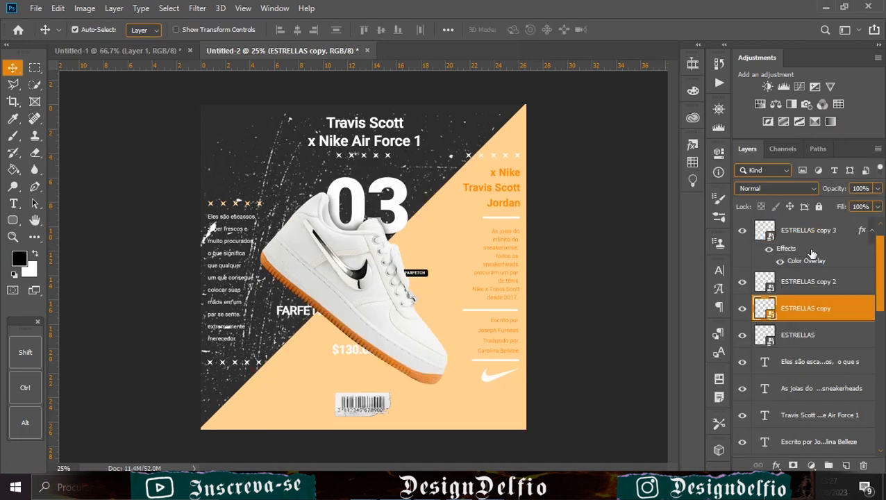
right_click(806, 233)
click(699, 331)
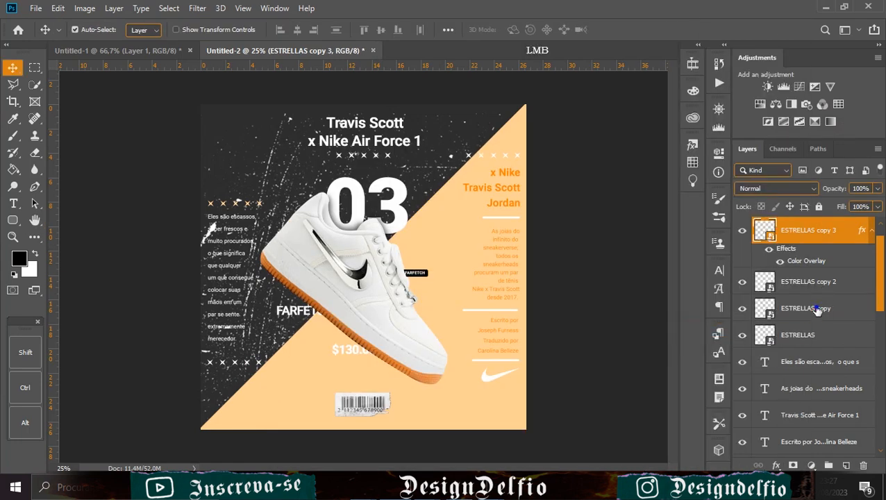
right_click(812, 309)
click(717, 340)
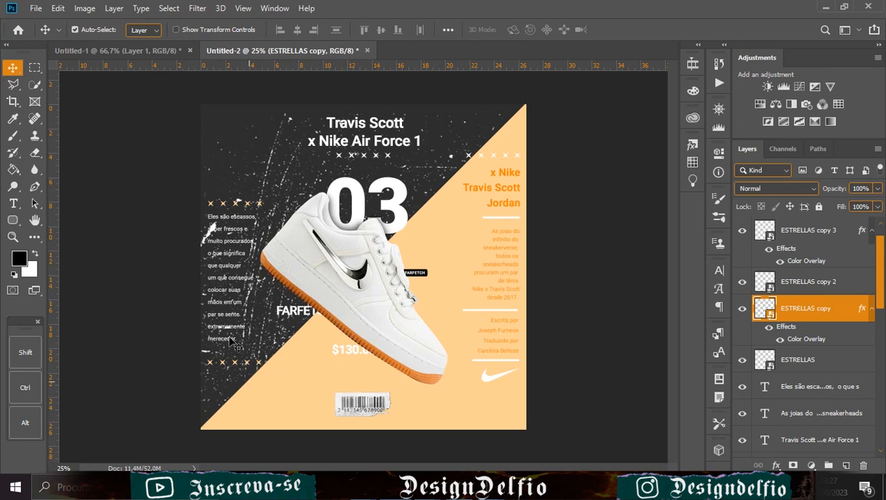
drag(247, 362, 249, 356)
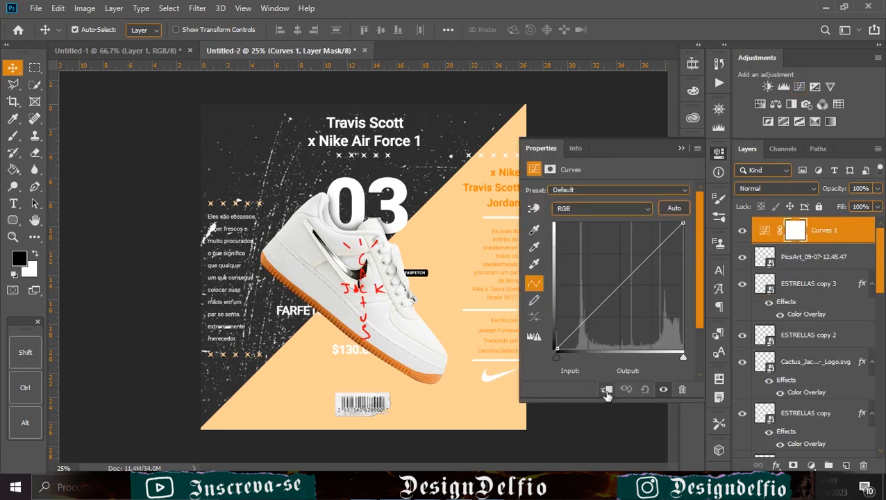
Step: Darken the whole post with the unclipped Curves 1 adjustment, lowering the shadows and setting a midtone point at input 146, output 125
click(607, 390)
click(606, 390)
drag(582, 323, 629, 287)
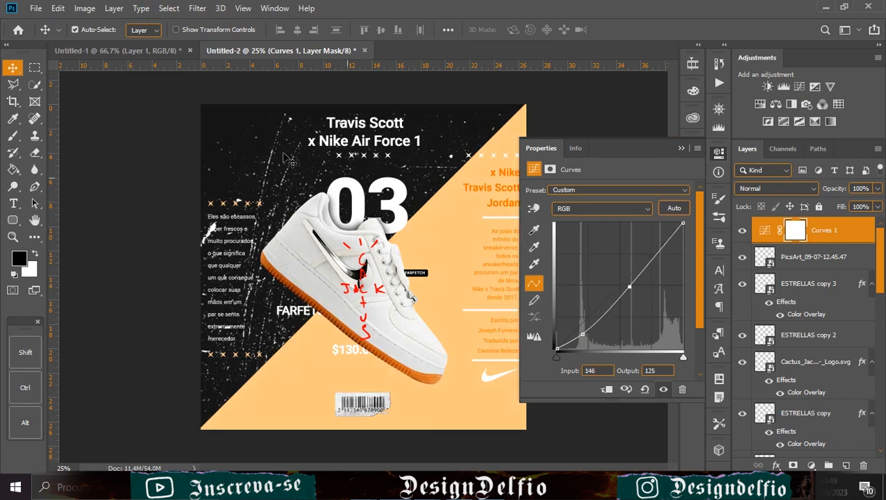
Step: Add a Curves adjustment clipped to the textured background layer, with points at input 87, output 25 and input 193, output 118
click(251, 150)
click(799, 87)
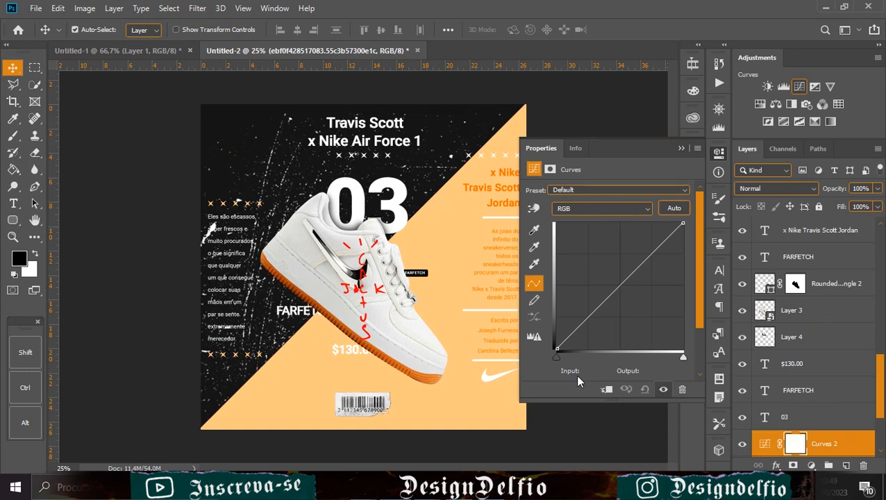
drag(582, 324, 600, 337)
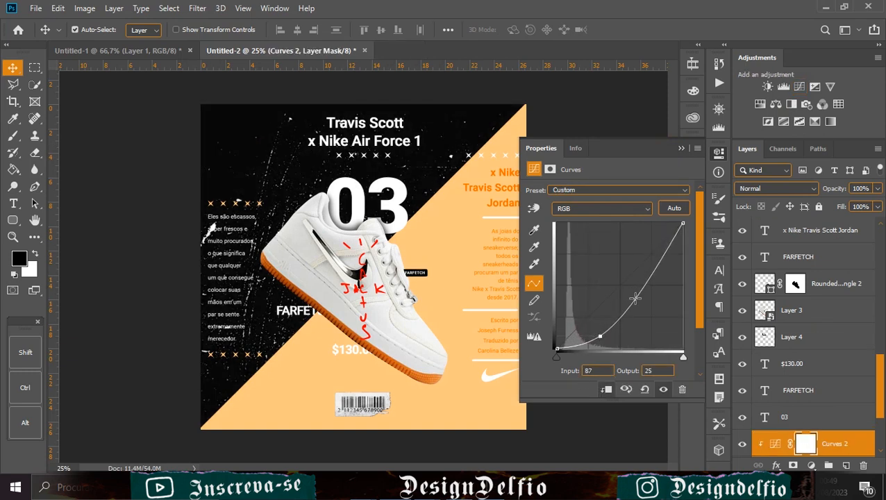
drag(640, 292, 652, 290)
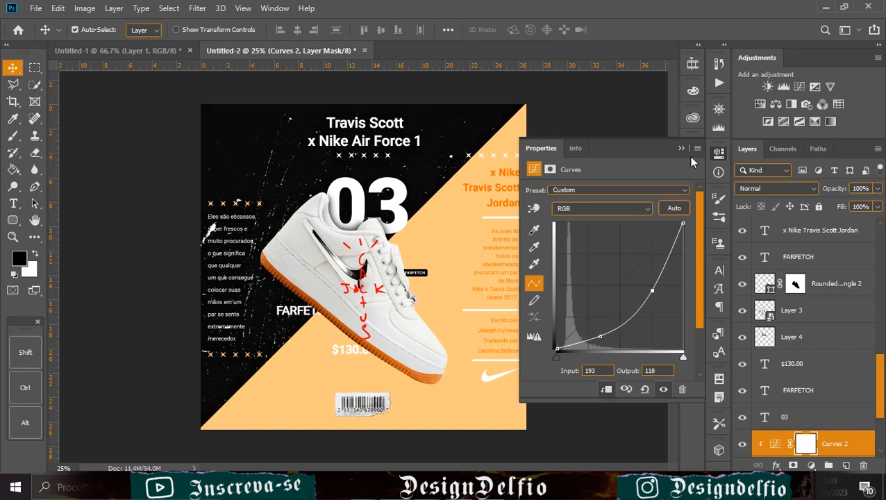